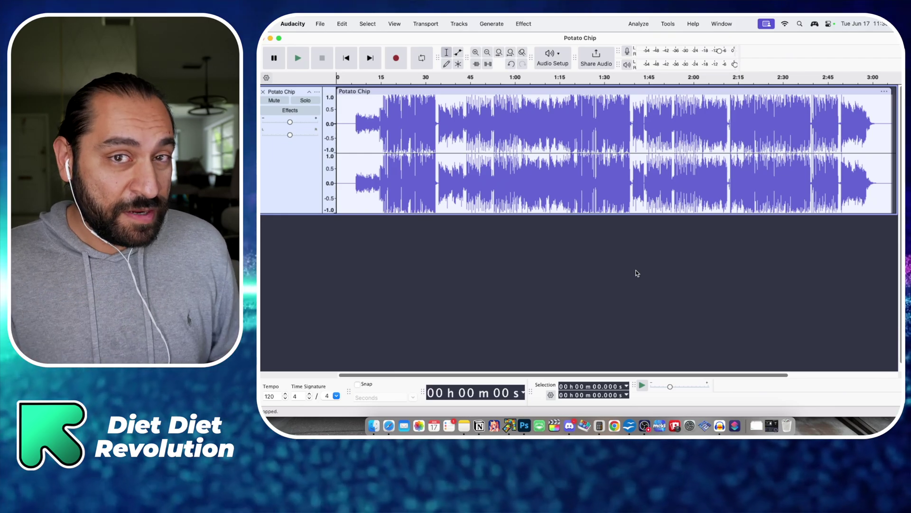
- Review the Export Audio settings and available file formats for the Potato Chip track, cancel the export and minimize the project window
{"action": "left_click", "coordinate": [320, 24]}
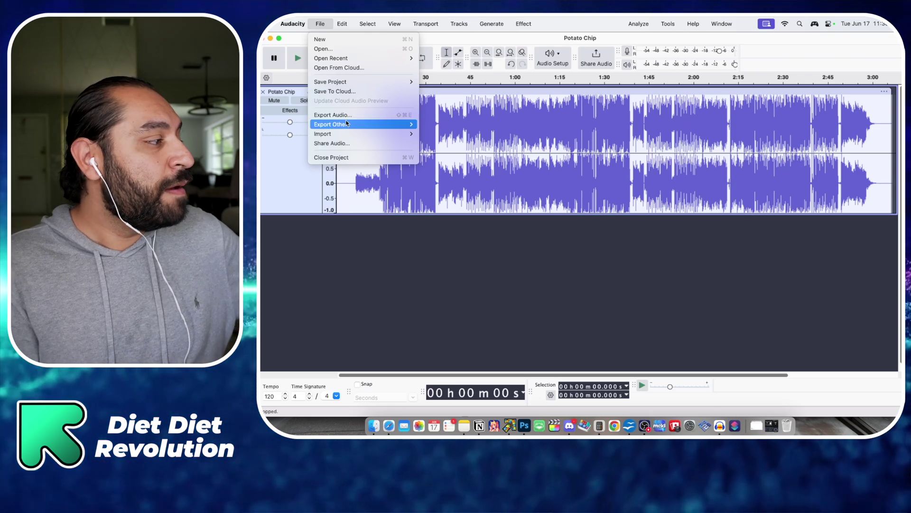
{"action": "mouse_move", "coordinate": [349, 125]}
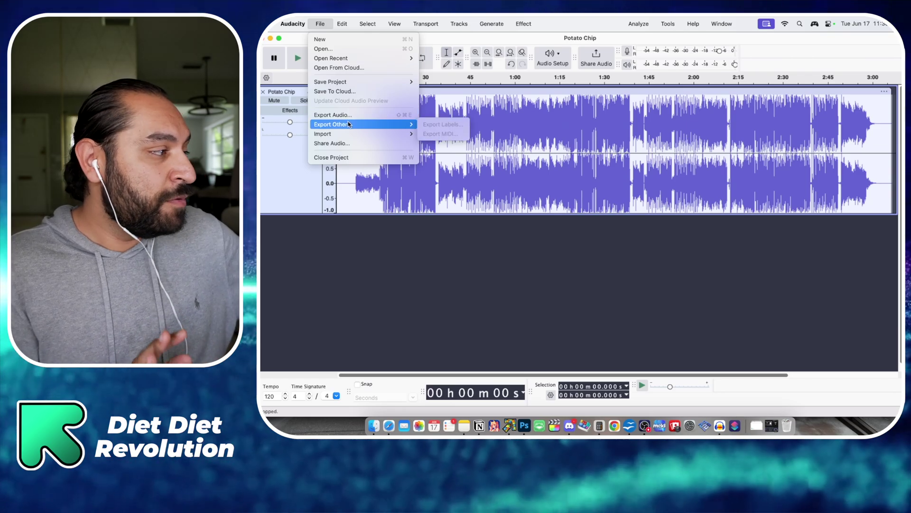
{"action": "left_click", "coordinate": [350, 115]}
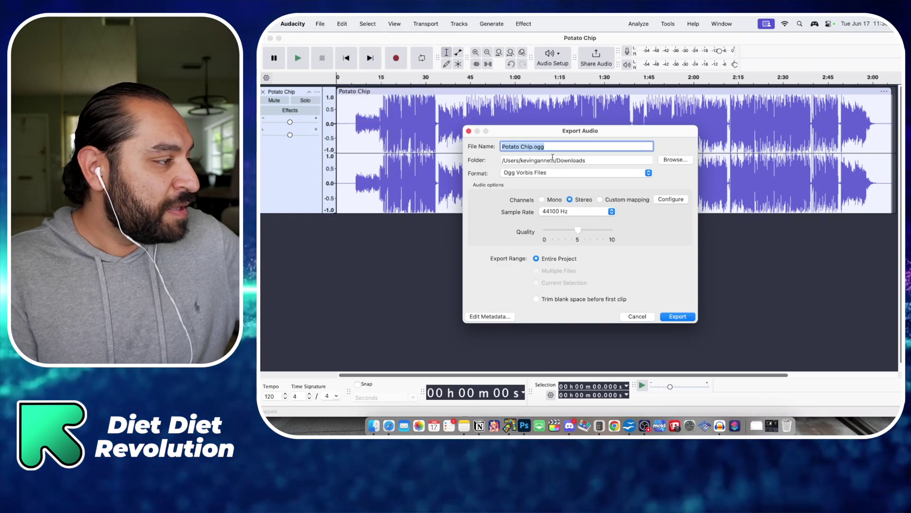
{"action": "left_click", "coordinate": [596, 175]}
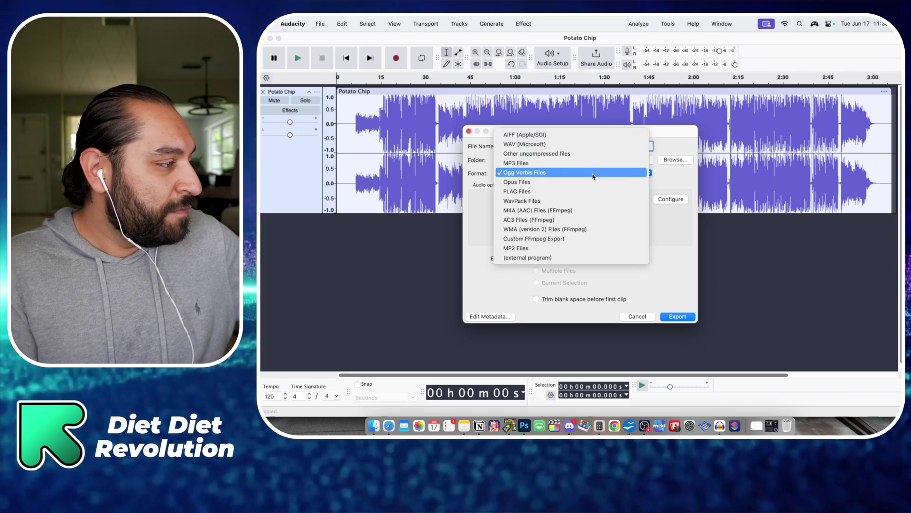
{"action": "left_click", "coordinate": [595, 174]}
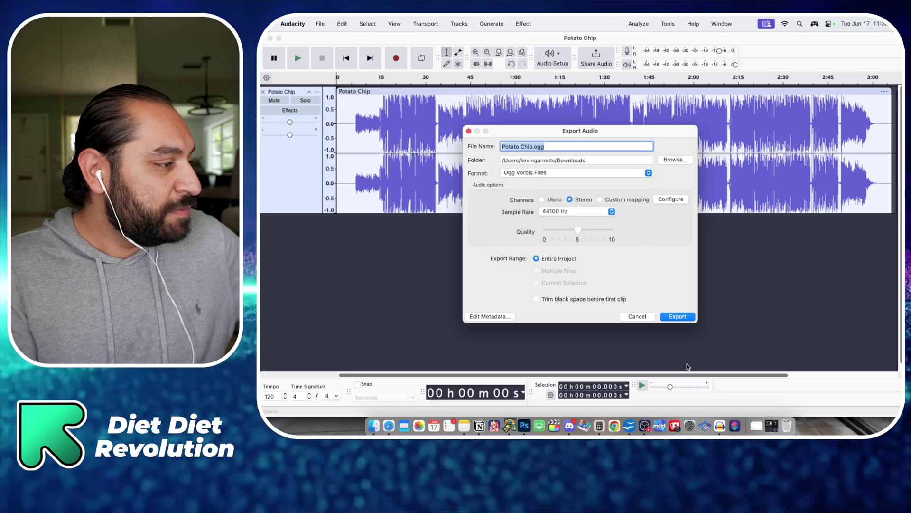
{"action": "left_click", "coordinate": [626, 317]}
{"action": "left_click", "coordinate": [270, 38]}
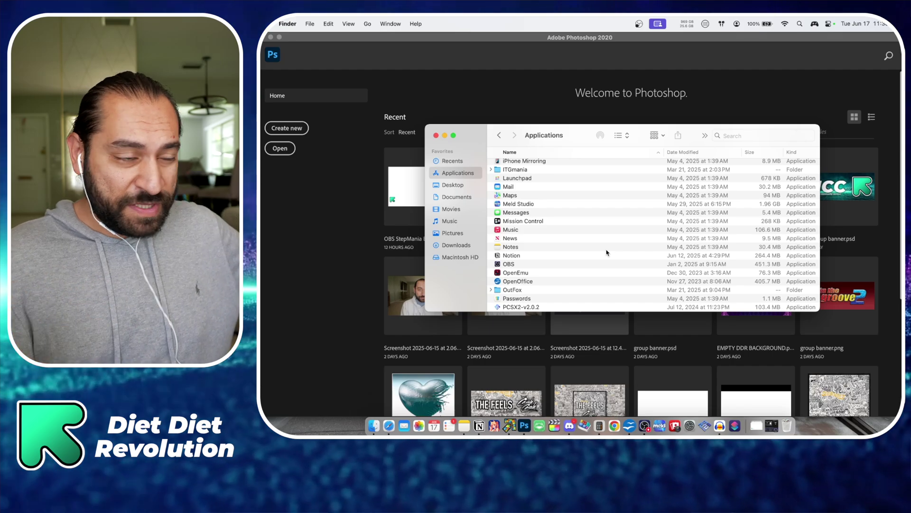
- Open the 2025 song folder inside OutFox's Songs folder in Applications
{"action": "scroll", "coordinate": [546, 219], "scroll_direction": "down", "scroll_amount": 4}
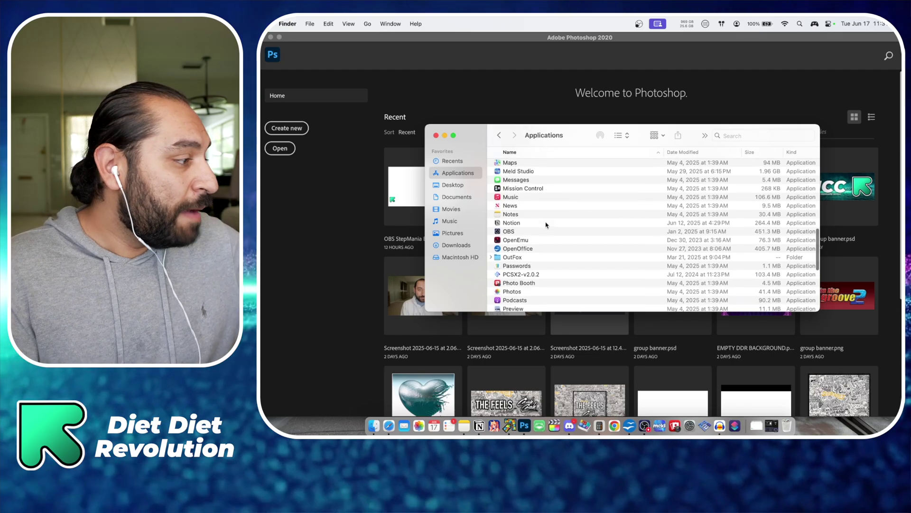
{"action": "double_click", "coordinate": [543, 255]}
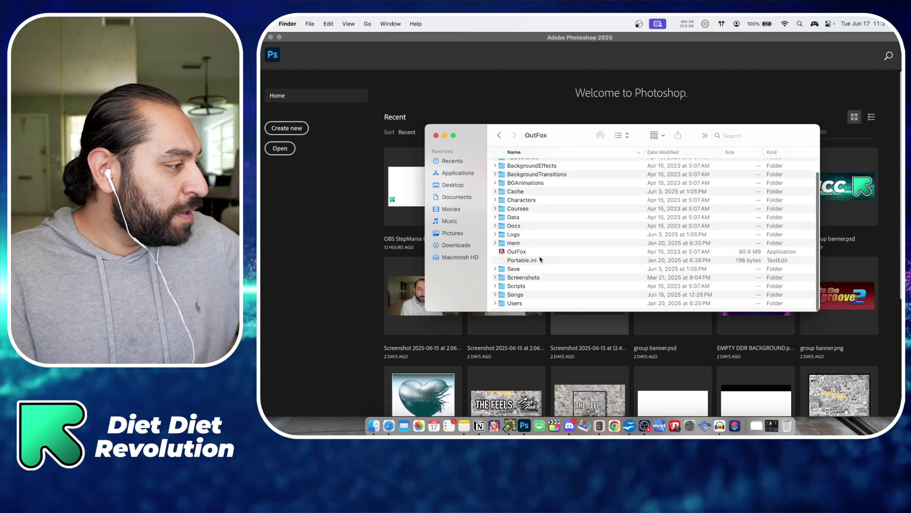
{"action": "scroll", "coordinate": [570, 240], "scroll_direction": "down", "scroll_amount": 3}
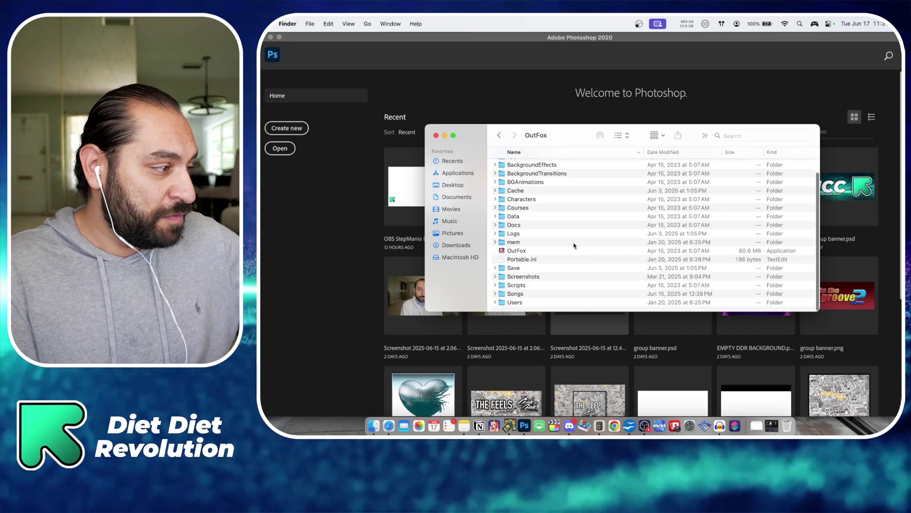
{"action": "double_click", "coordinate": [542, 297]}
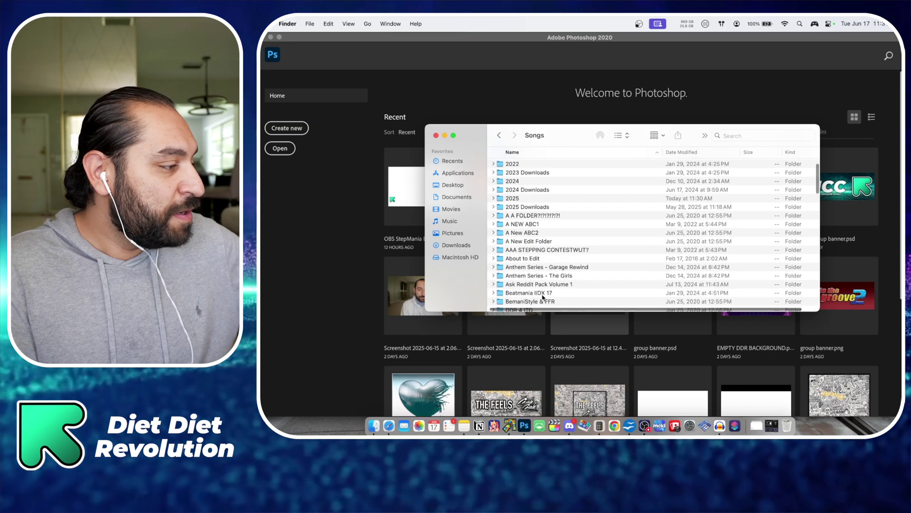
{"action": "scroll", "coordinate": [572, 212], "scroll_direction": "down", "scroll_amount": 1}
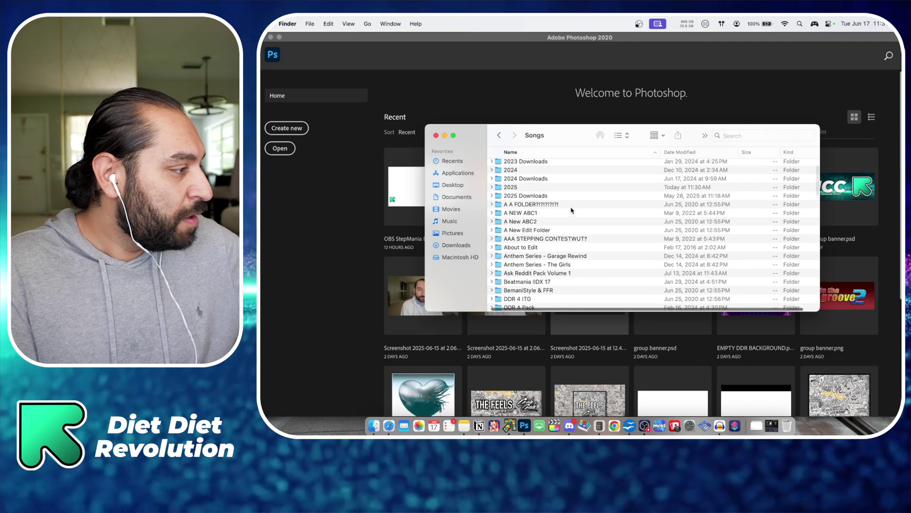
{"action": "double_click", "coordinate": [535, 186]}
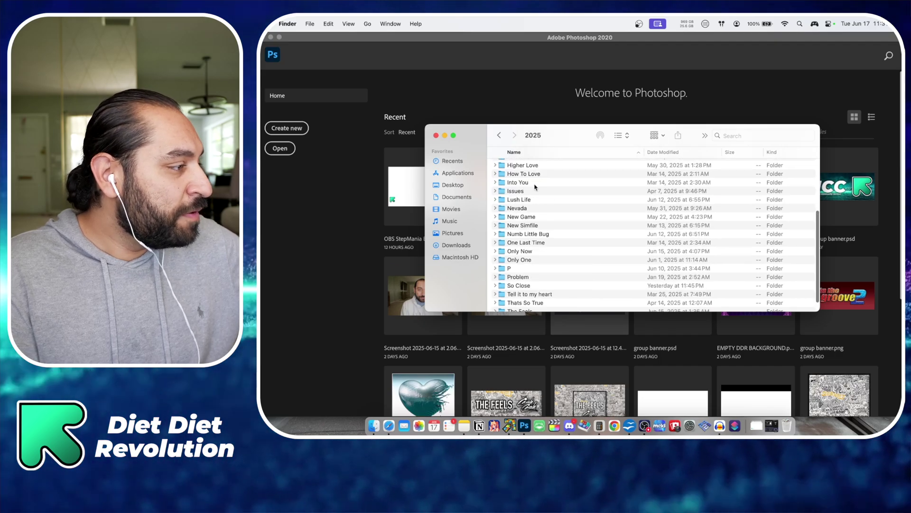
- Duplicate the New Simfile folder within 2025 and rename the copy Potato Chip
{"action": "scroll", "coordinate": [565, 211], "scroll_direction": "down", "scroll_amount": 1}
{"action": "scroll", "coordinate": [556, 218], "scroll_direction": "up", "scroll_amount": 2}
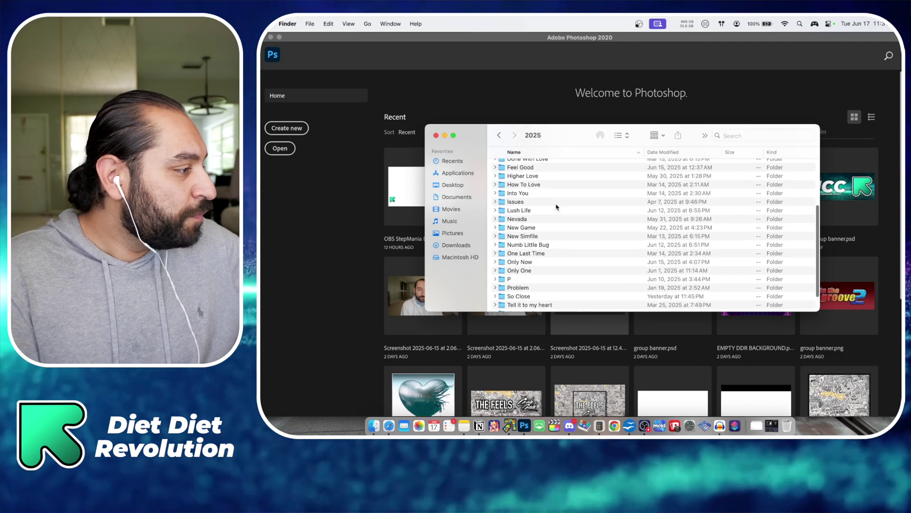
{"action": "left_click", "coordinate": [558, 240]}
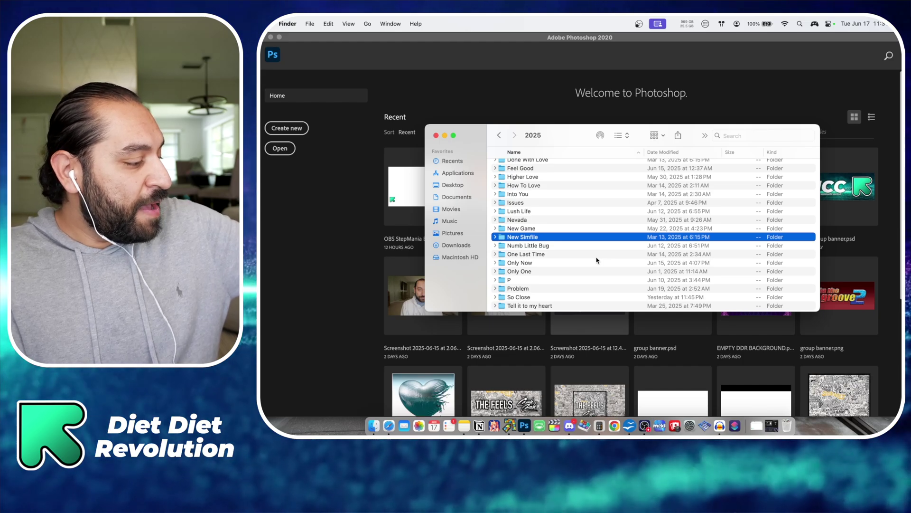
{"action": "key", "text": "super+d"}
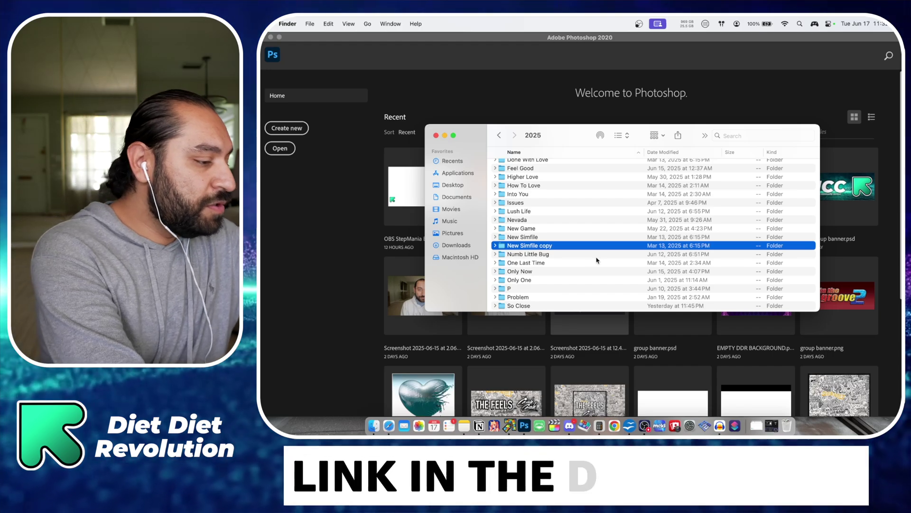
{"action": "key", "text": "Return"}
{"action": "type", "text": "Potato"}
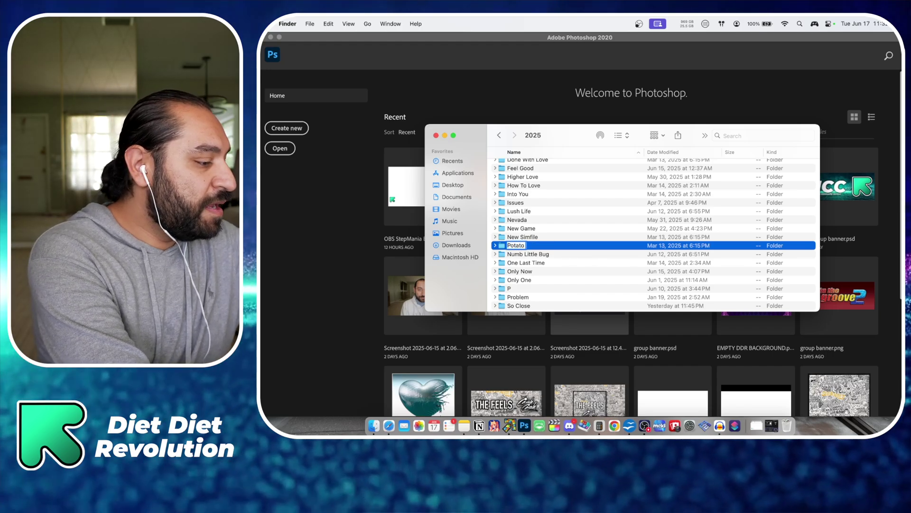
{"action": "type", "text": " Chip"}
{"action": "key", "text": "Return"}
- Paste Potato Chip.ogg into the new Potato Chip folder and rename New Simfile.sm as Potato Chip.sm
{"action": "double_click", "coordinate": [583, 287]}
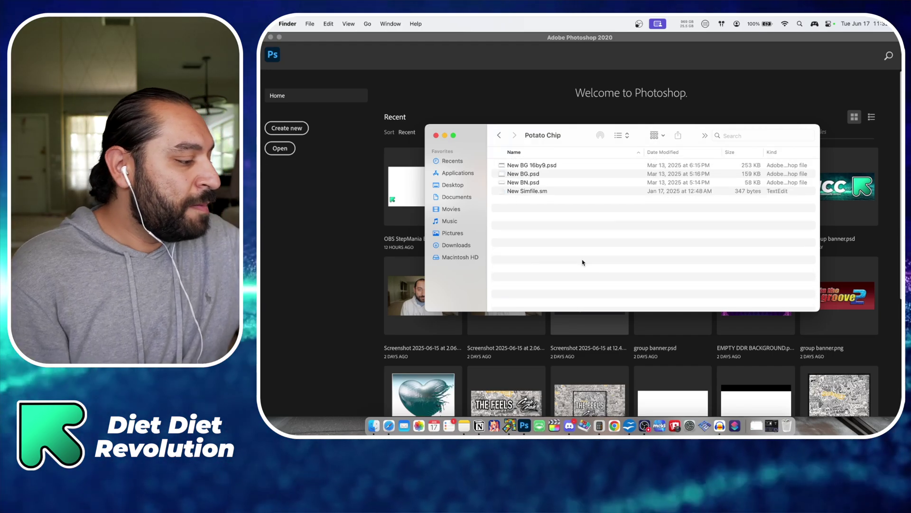
{"action": "key", "text": "super+v"}
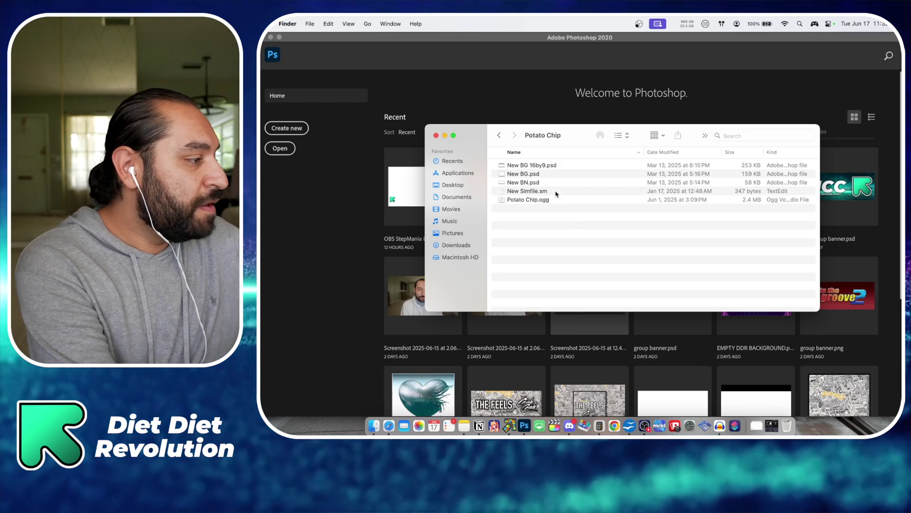
{"action": "left_click", "coordinate": [550, 199]}
{"action": "left_click", "coordinate": [549, 200]}
{"action": "key", "text": "super+c"}
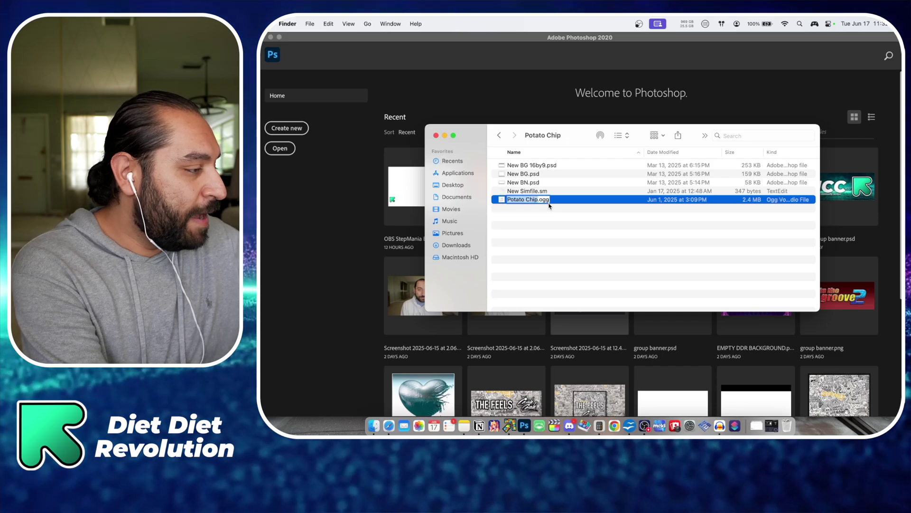
{"action": "key", "text": "Escape"}
{"action": "key", "text": "Up"}
{"action": "key", "text": "Return"}
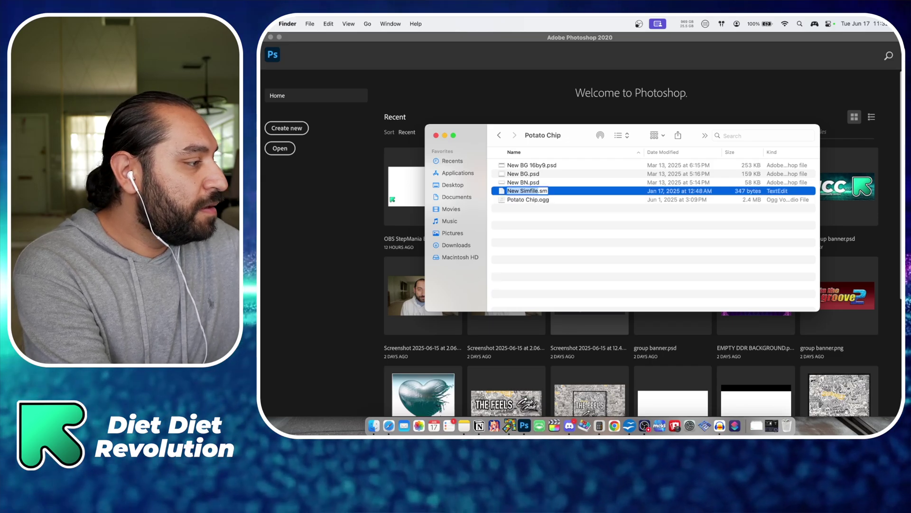
{"action": "key", "text": "super+v"}
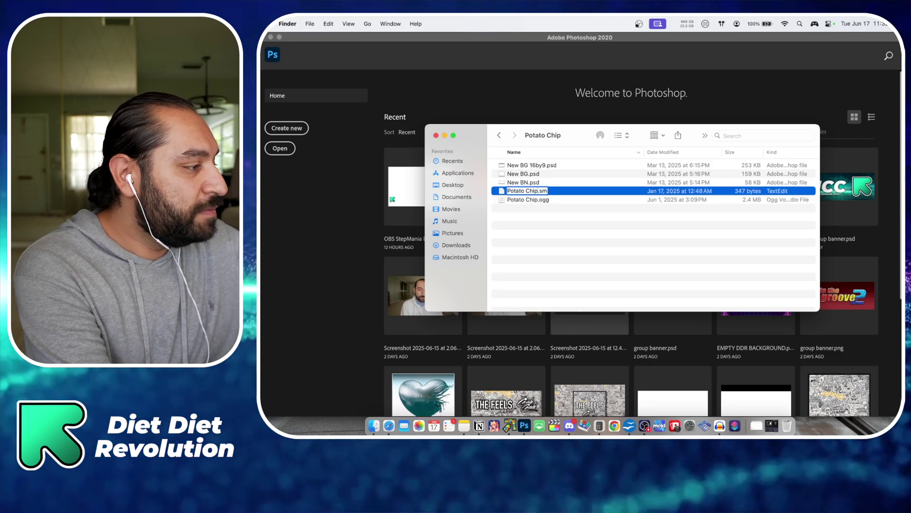
{"action": "key", "text": "Return"}
{"action": "key", "text": "Up"}
{"action": "key", "text": "Up"}
{"action": "key", "text": "Up"}
{"action": "key", "text": "Up"}
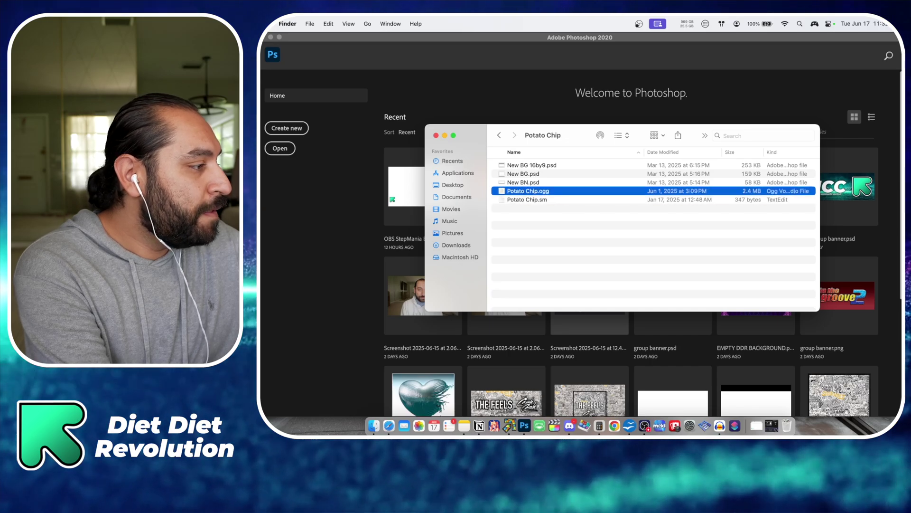
{"action": "key", "text": "Down"}
{"action": "key", "text": "Down"}
{"action": "key", "text": "Down"}
{"action": "key", "text": "Down"}
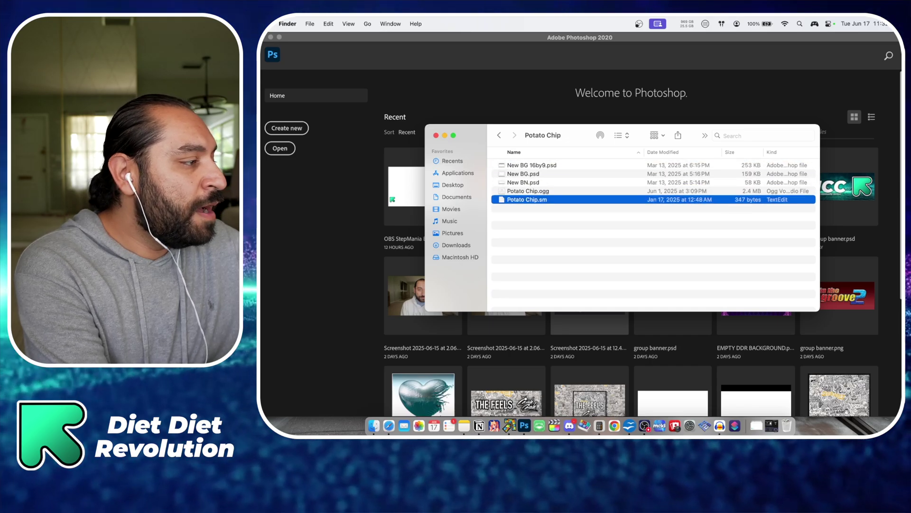
- Preview both background templates, moving New BG.psd to the Trash and opening New BG 16by9.psd in Photoshop
{"action": "left_click", "coordinate": [550, 173]}
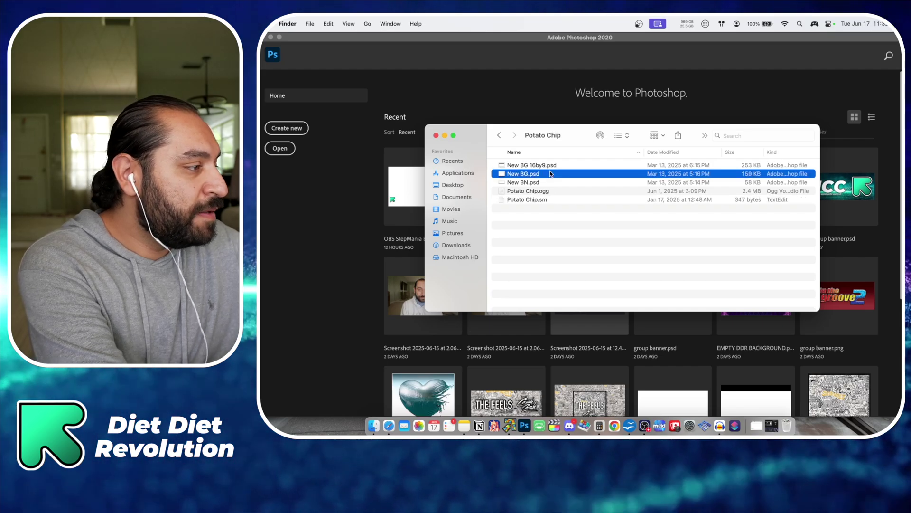
{"action": "key", "text": "space"}
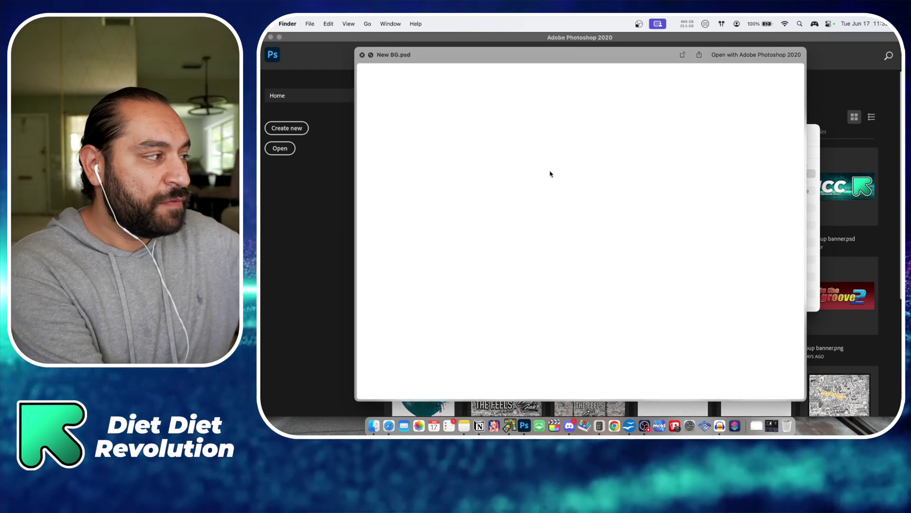
{"action": "key", "text": "Up"}
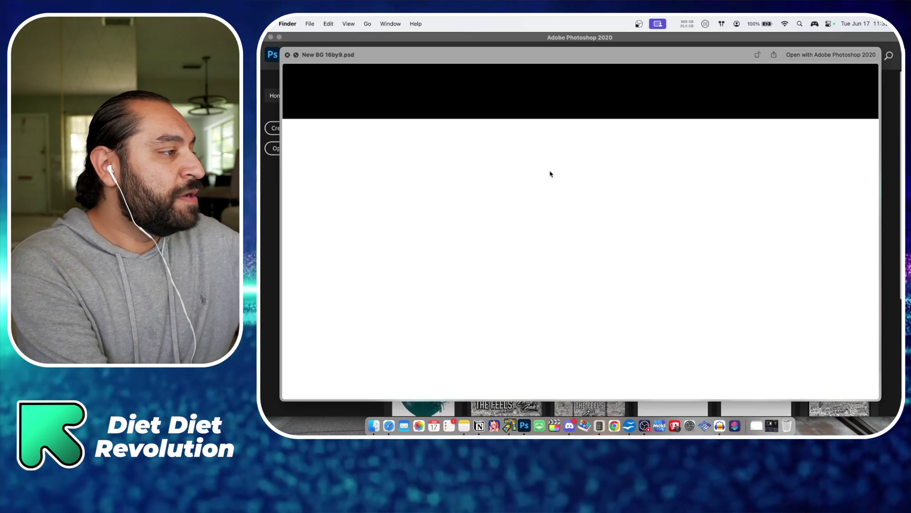
{"action": "key", "text": "space"}
{"action": "key", "text": "Down"}
{"action": "key", "text": "super+BackSpace"}
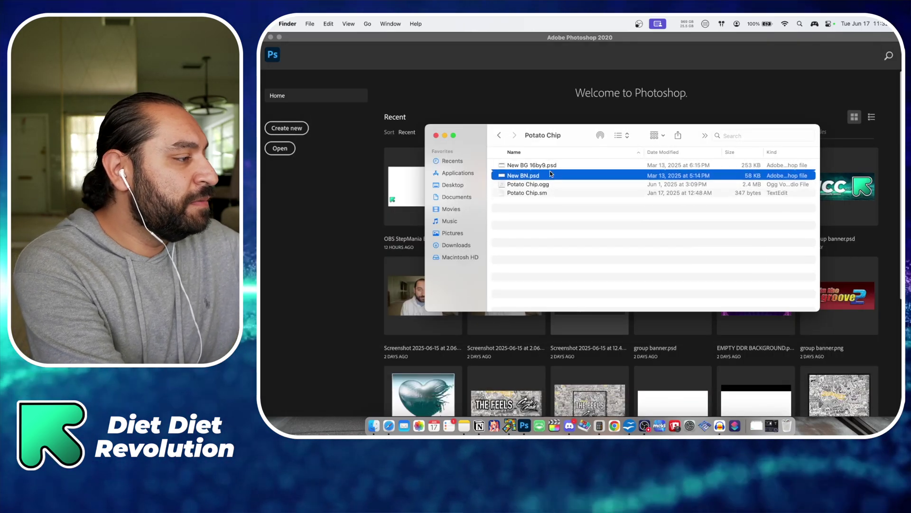
{"action": "double_click", "coordinate": [564, 165]}
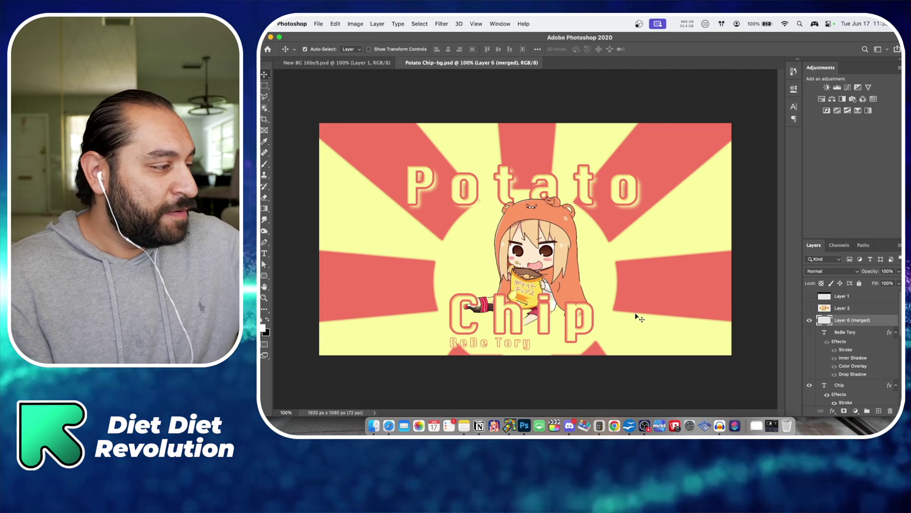
- Isolate the character layer, Layer 5, in Potato Chip-bg.psd to inspect it and restore the other layers' visibility
{"action": "key", "text": "ctrl+z"}
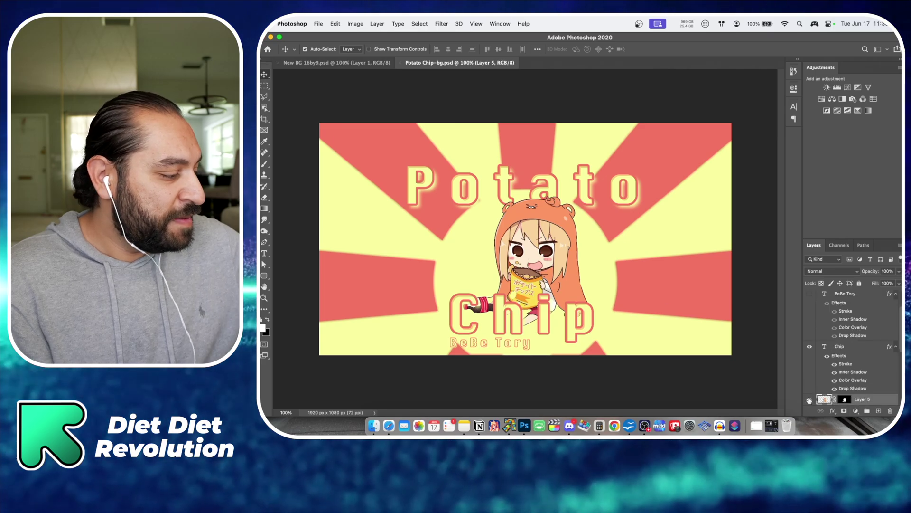
{"action": "left_click", "coordinate": [809, 400], "text": "alt"}
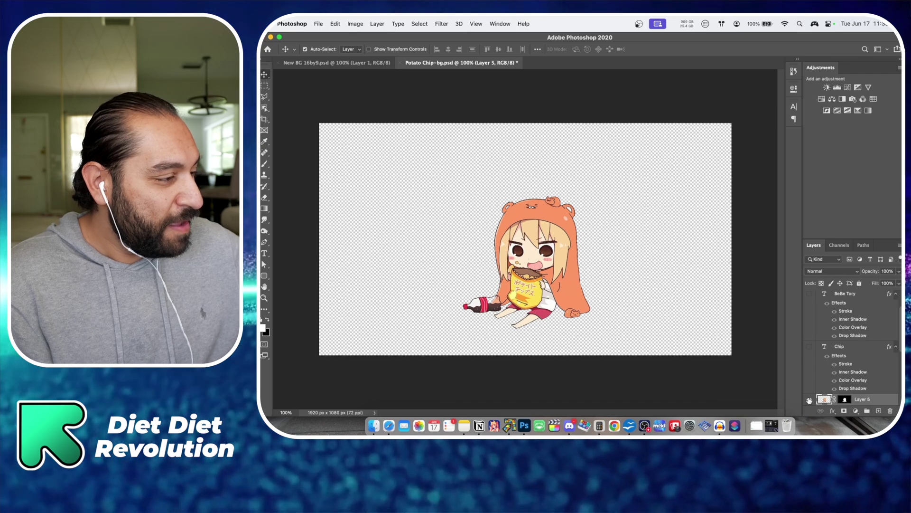
{"action": "left_click", "coordinate": [809, 400], "text": "alt"}
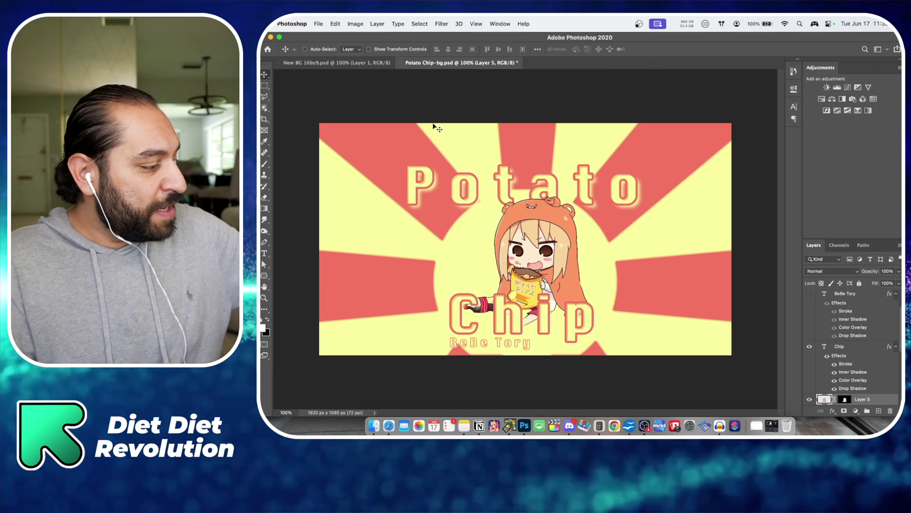
- Examine the Save As format options for Potato Chip-bg.psd without saving
{"action": "key", "text": "super"}
{"action": "key", "text": "super+shift+s"}
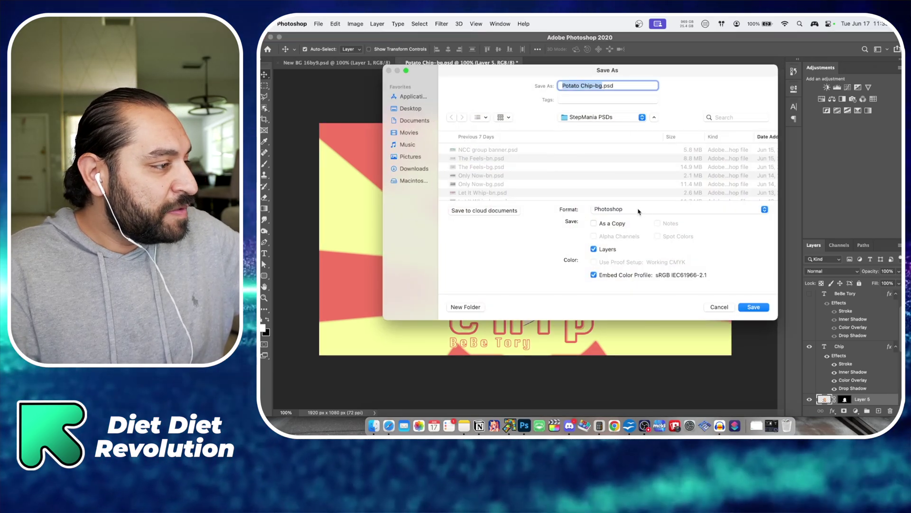
{"action": "left_click", "coordinate": [639, 210]}
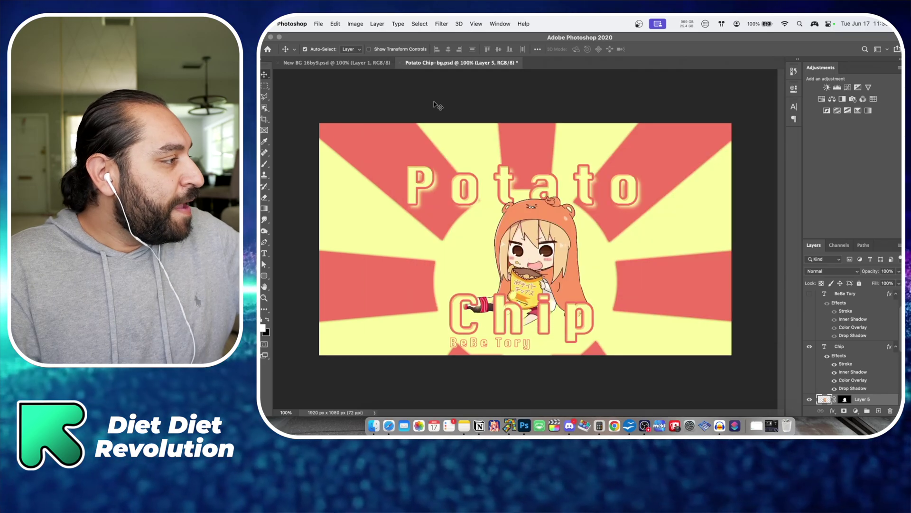
- Close Potato Chip-bg.psd and open the banner document Potato Chip-bn.psd from Finder
{"action": "key", "text": "super+w"}
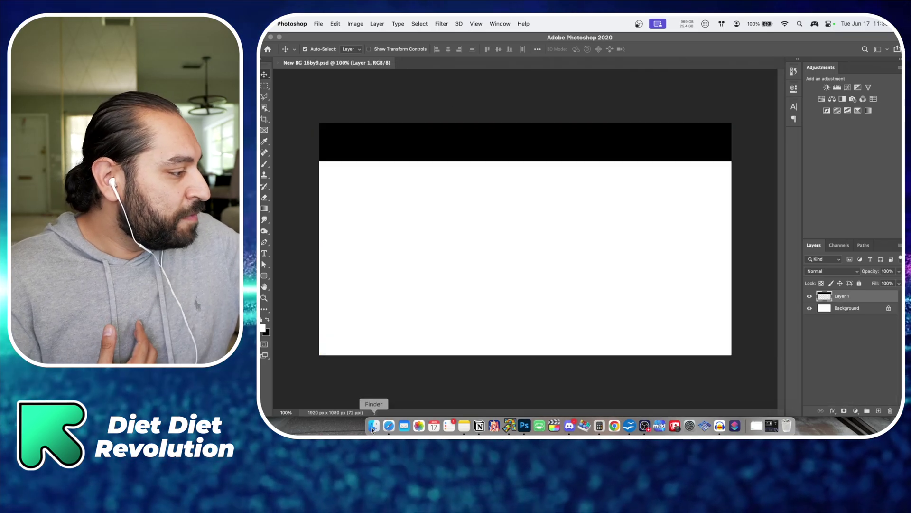
{"action": "left_click", "coordinate": [374, 426]}
{"action": "double_click", "coordinate": [544, 255]}
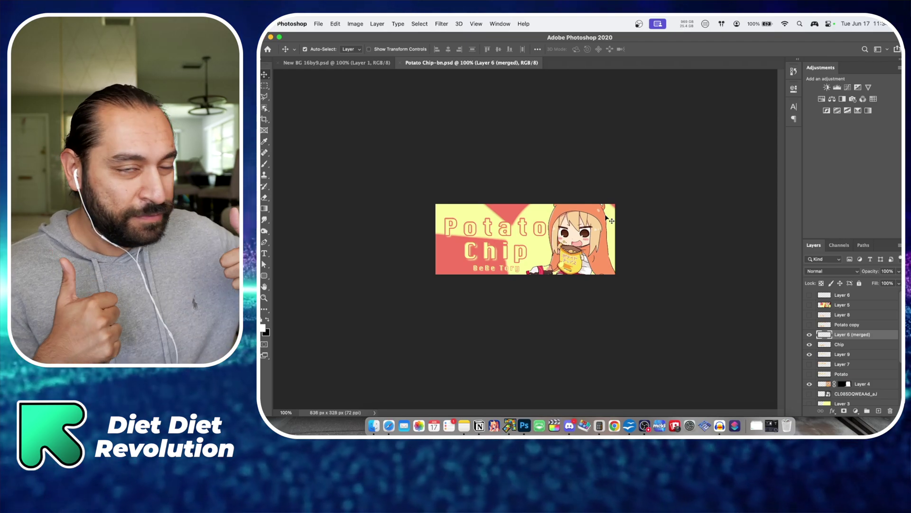
- Close all open Photoshop documents and open Potato Chip.sm from the Potato Chip folder in Finder
{"action": "key", "text": "super+alt+w"}
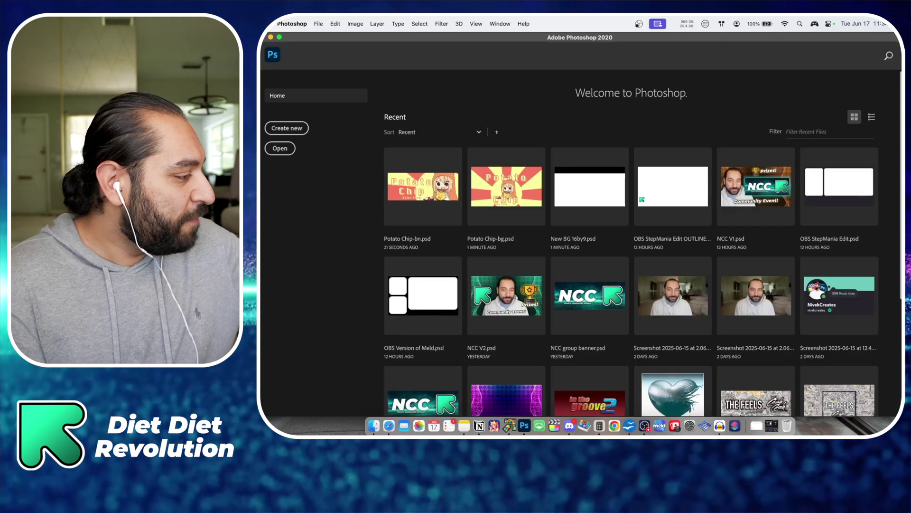
{"action": "left_click", "coordinate": [373, 427]}
{"action": "double_click", "coordinate": [516, 274]}
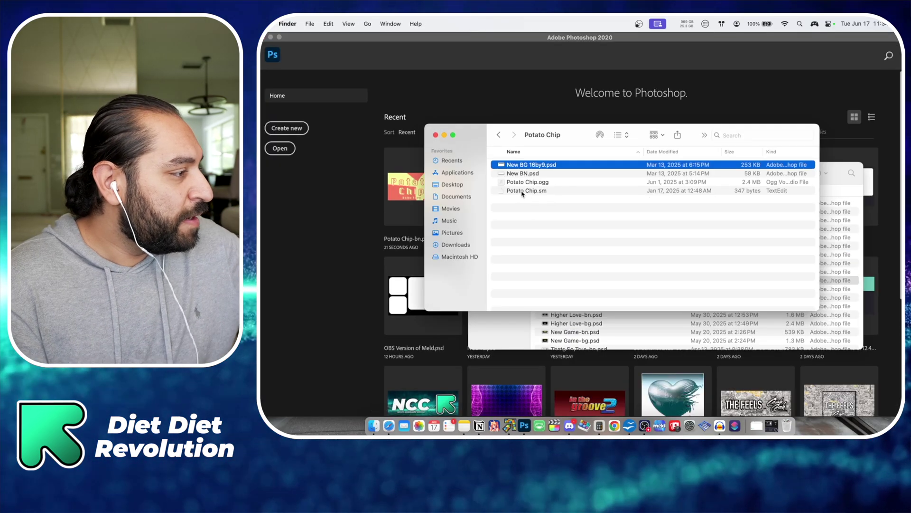
{"action": "double_click", "coordinate": [522, 192]}
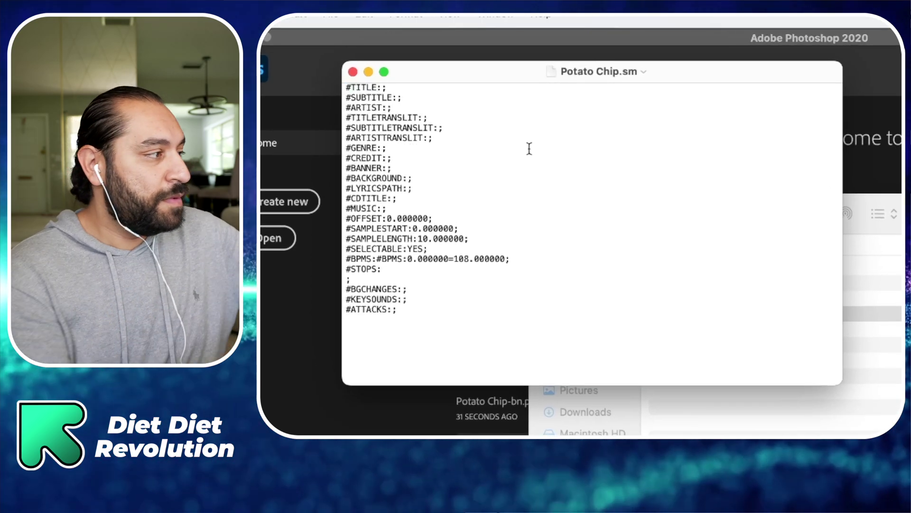
- Fill in the simfile's TITLE tag with Potato Chip and the ARTIST tag with BeBe Tory
{"action": "left_click", "coordinate": [382, 88]}
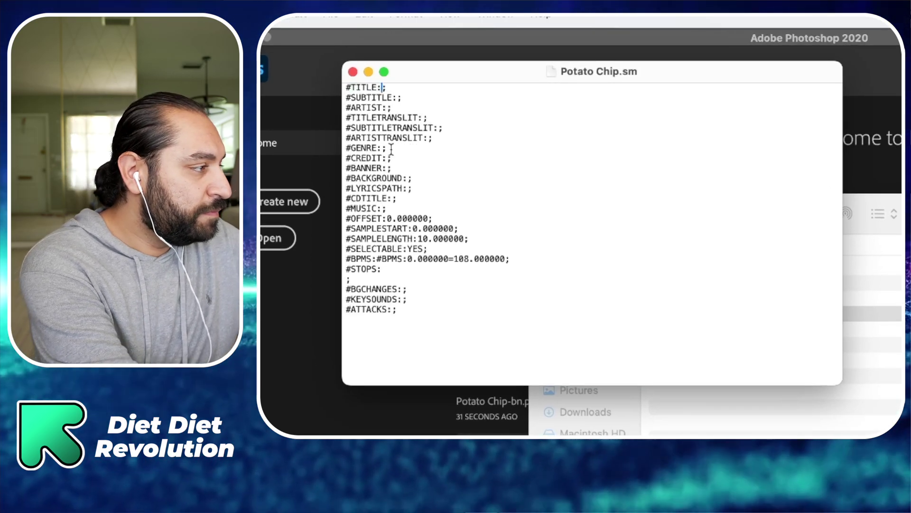
{"action": "type", "text": "Potato Chi"}
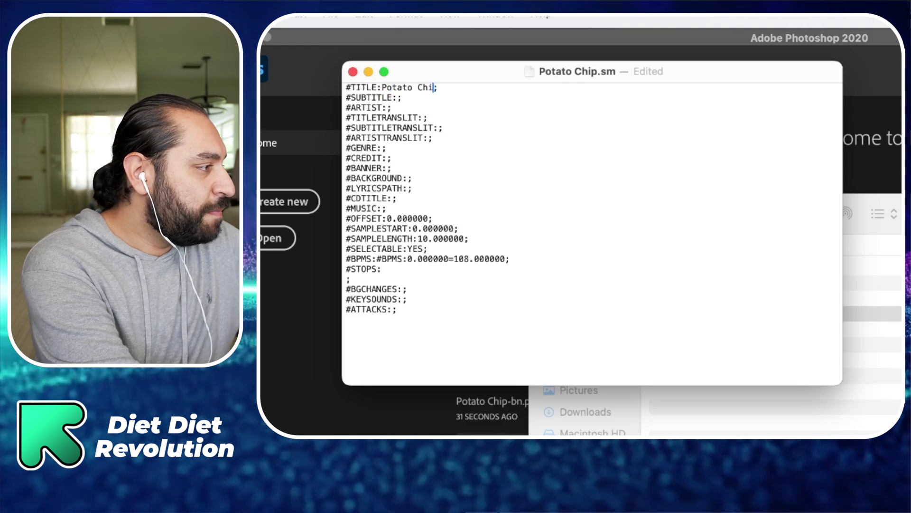
{"action": "type", "text": "p"}
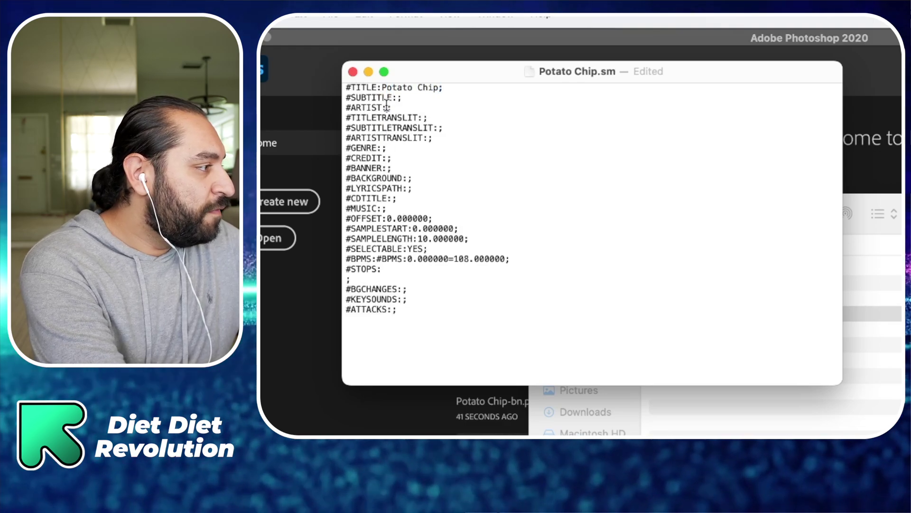
{"action": "left_click", "coordinate": [388, 108]}
{"action": "type", "text": "BeBe"}
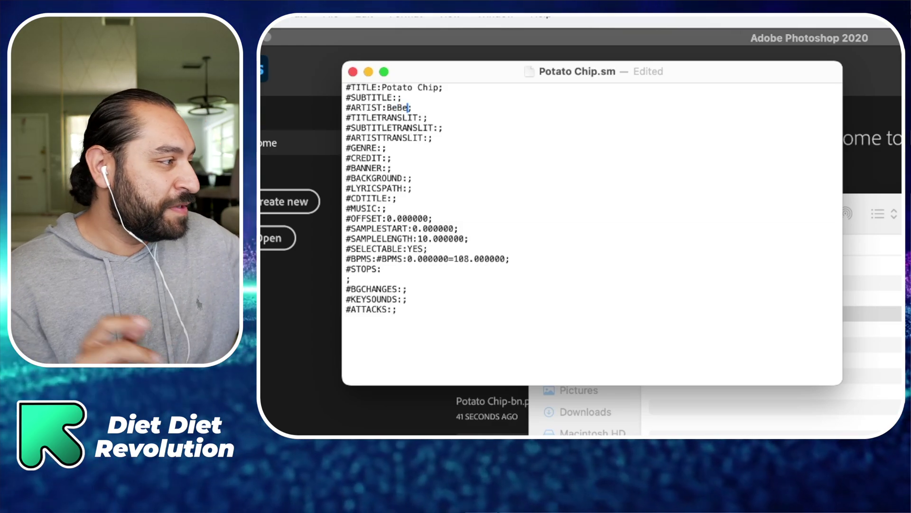
{"action": "type", "text": " Tory"}
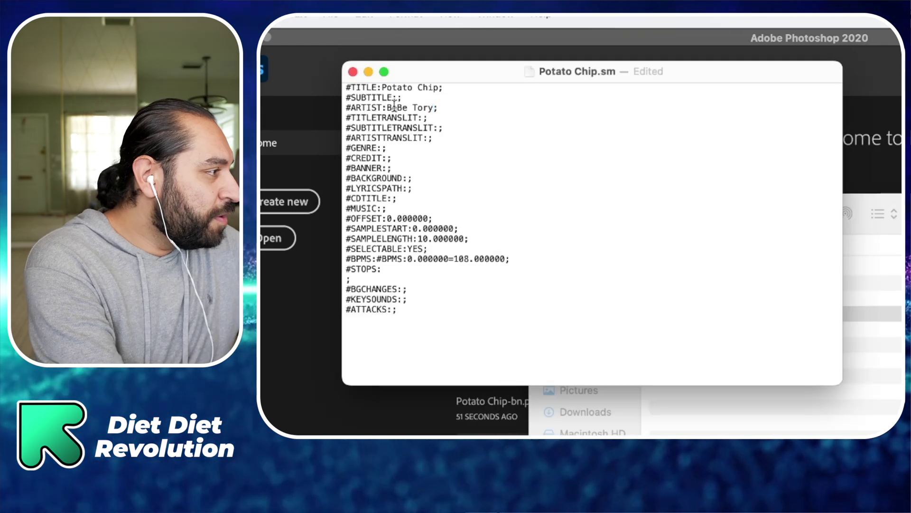
{"action": "left_click", "coordinate": [397, 98]}
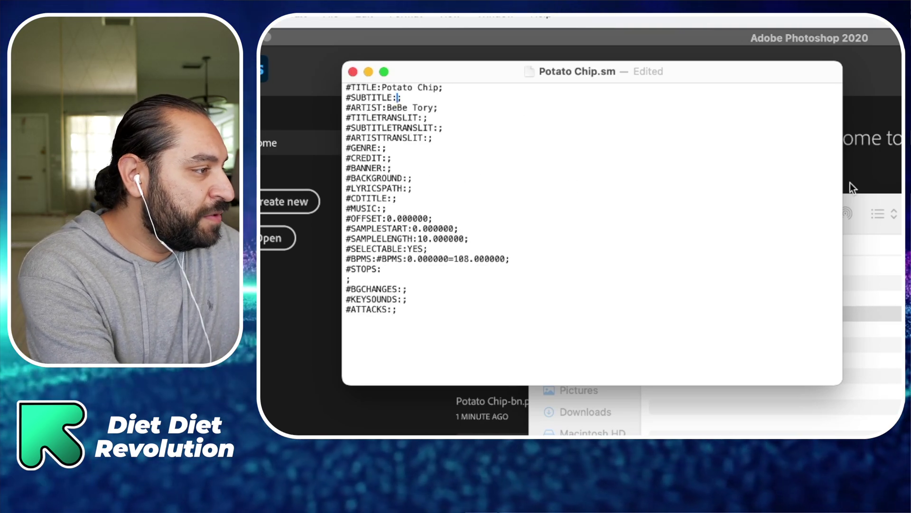
- Rename New BN.psd in the Potato Chip folder as Potato Chip-bn.psd
{"action": "left_click", "coordinate": [855, 209]}
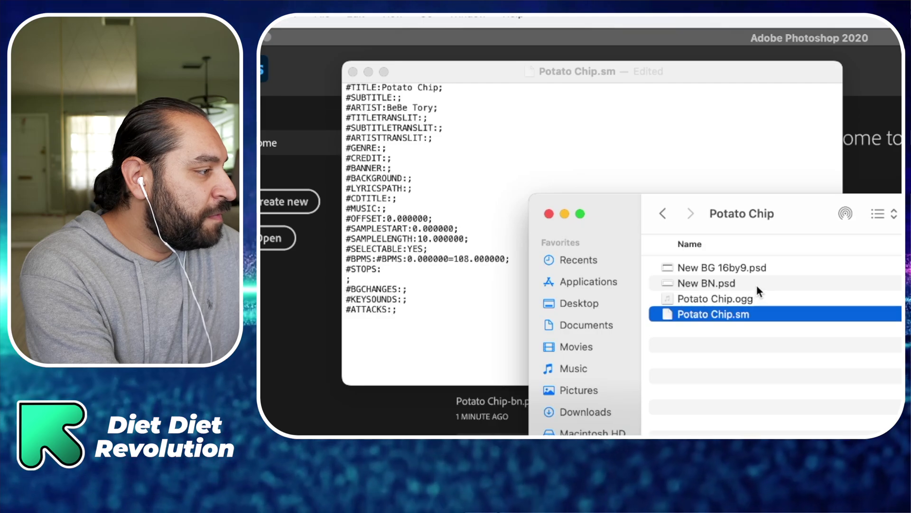
{"action": "left_click", "coordinate": [755, 284]}
{"action": "key", "text": "Return"}
{"action": "type", "text": "Potato Chip"}
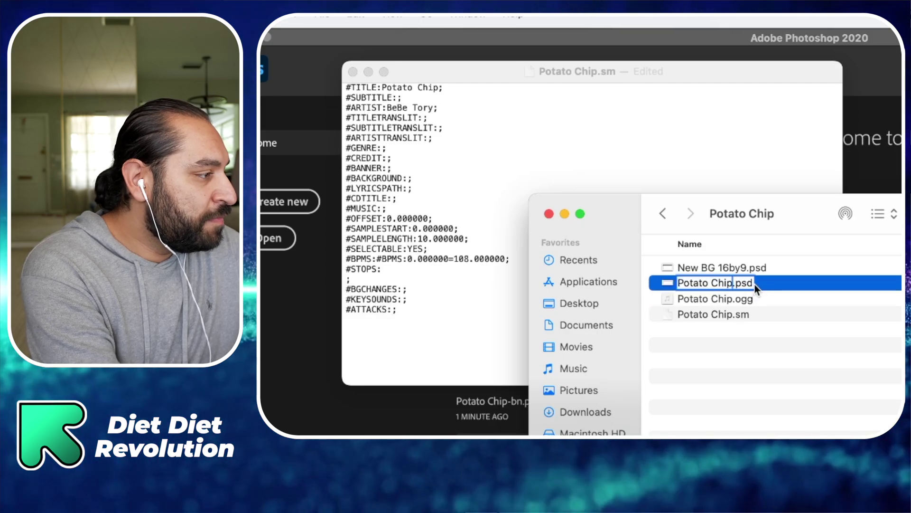
{"action": "type", "text": "-"}
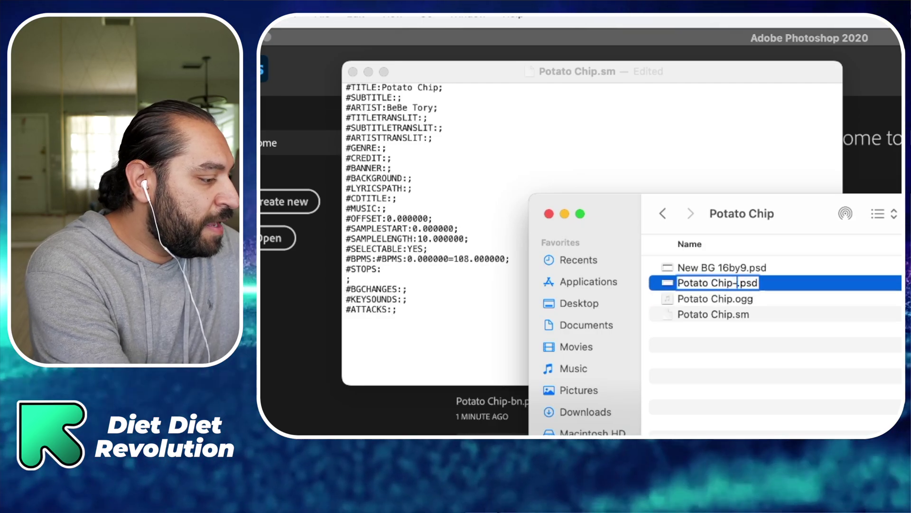
{"action": "type", "text": "bn"}
{"action": "key", "text": "Return"}
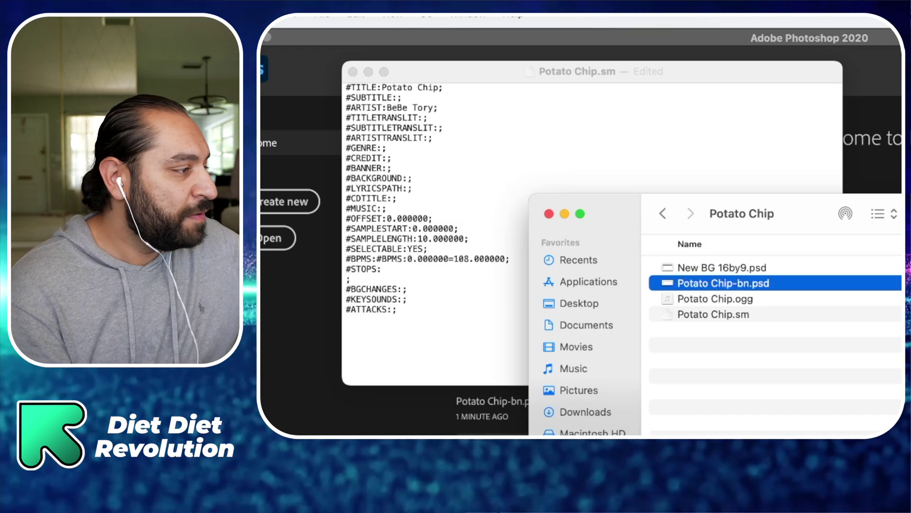
- Copy the banner file's name without its extension and paste it as the BANNER value in Potato Chip.sm
{"action": "key", "text": "Return"}
{"action": "key", "text": "super+c"}
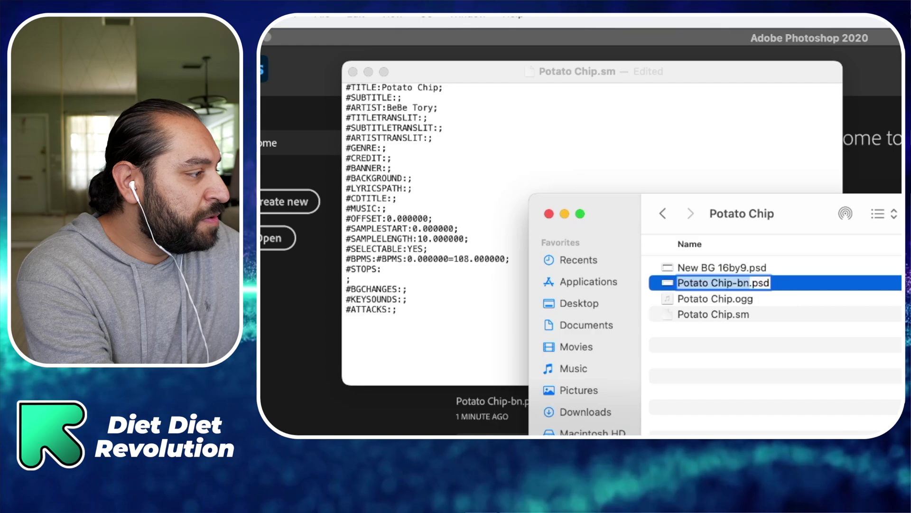
{"action": "key", "text": "Return"}
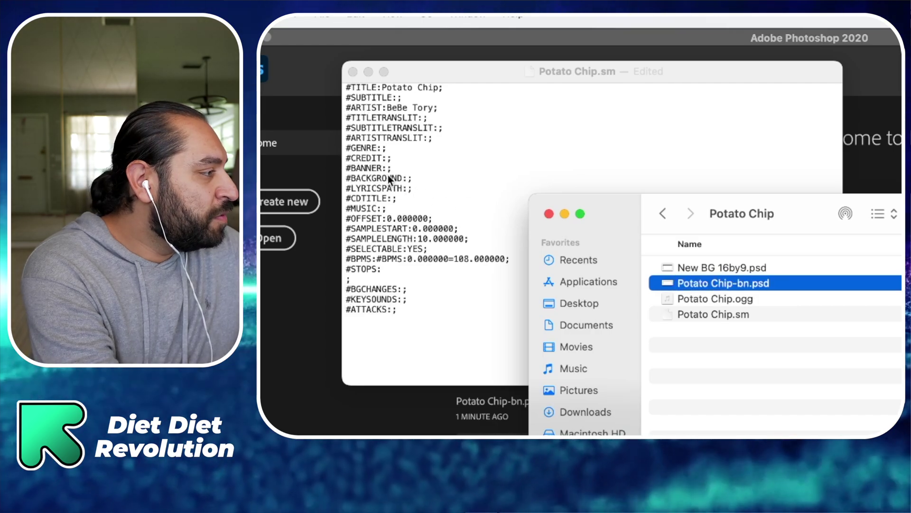
{"action": "left_click", "coordinate": [388, 166]}
{"action": "left_click", "coordinate": [388, 166]}
{"action": "key", "text": "super+v"}
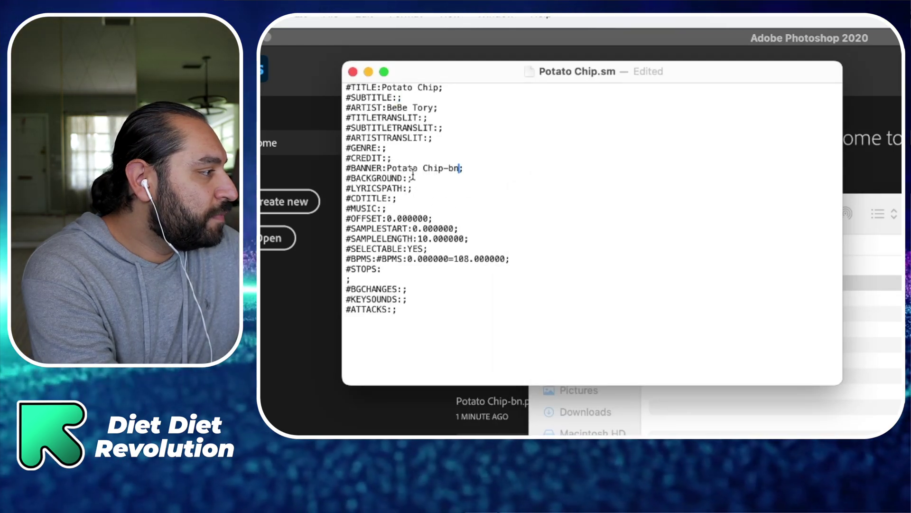
- Set the BACKGROUND tag to Potato Chip-bg.png and add the .png extension to the BANNER value
{"action": "left_click", "coordinate": [407, 179]}
{"action": "key", "text": "super+v"}
{"action": "key", "text": "BackSpace"}
{"action": "type", "text": "g"}
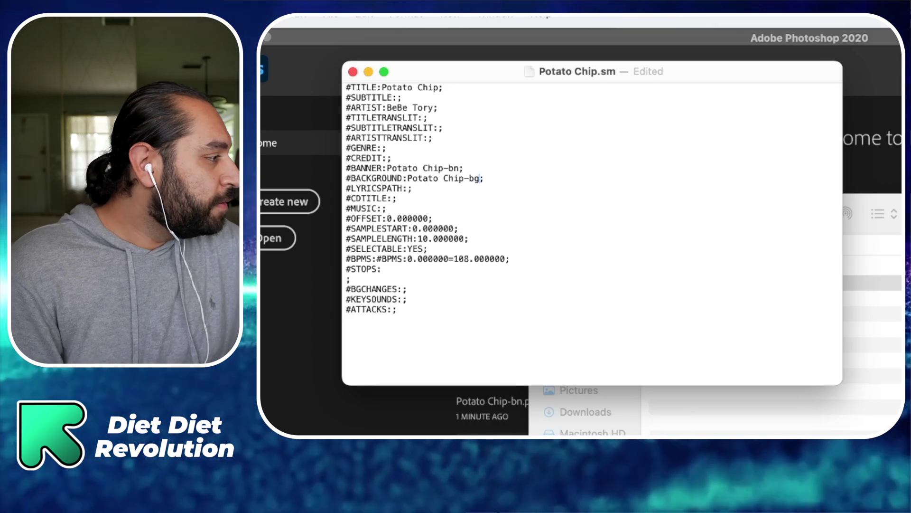
{"action": "type", "text": ".png"}
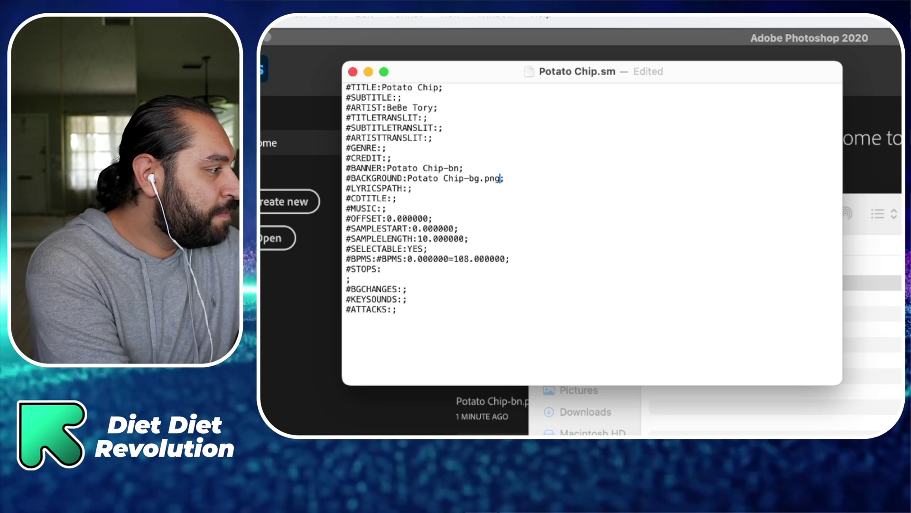
{"action": "type", "text": ".png"}
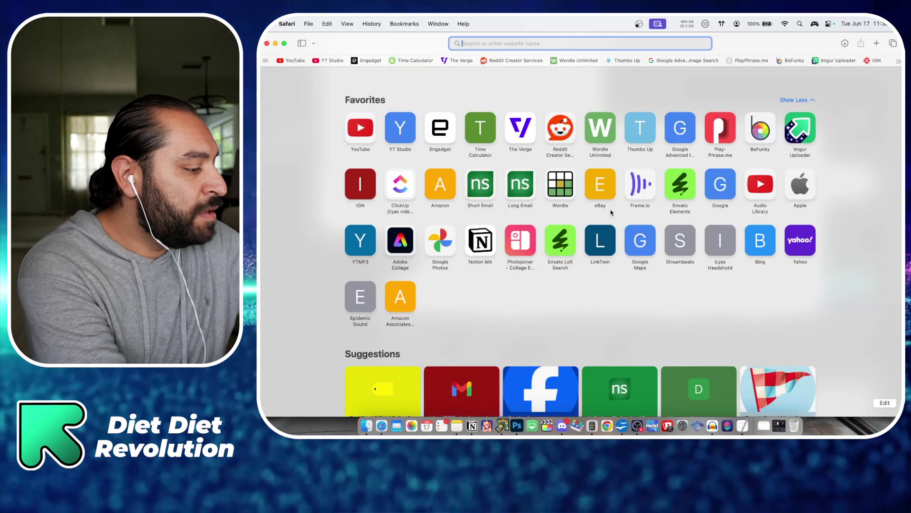
- Search for "bpm finder" in a private Safari window and open Tunebat's Song Key & BPM Finder
{"action": "key", "text": "shift+super+n"}
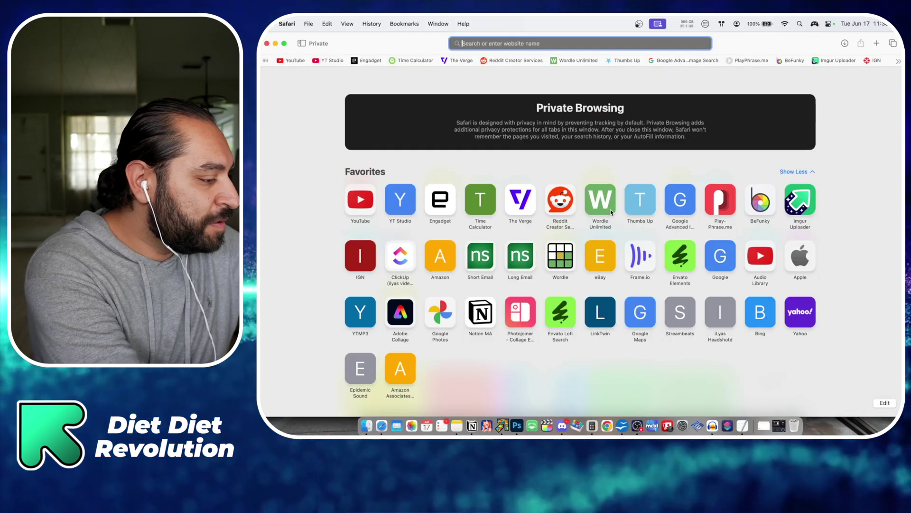
{"action": "type", "text": "bpm finder"}
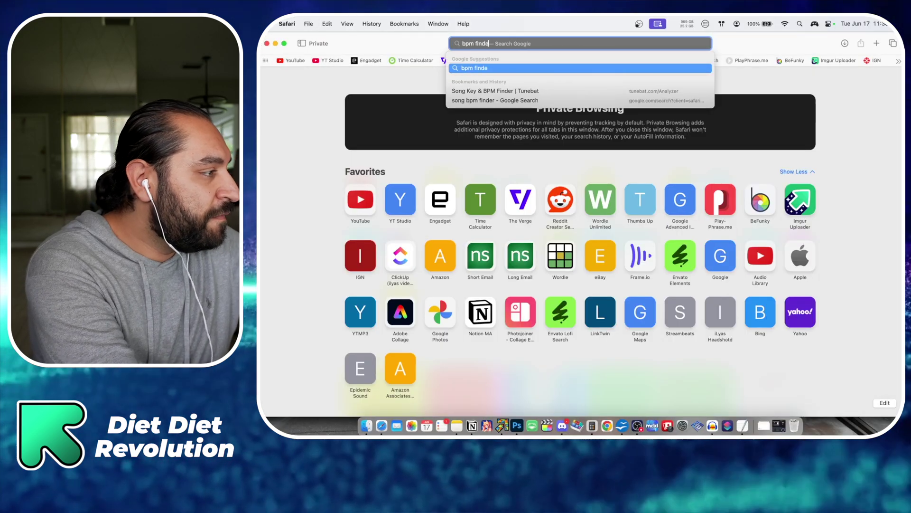
{"action": "key", "text": "Return"}
{"action": "left_click", "coordinate": [411, 160]}
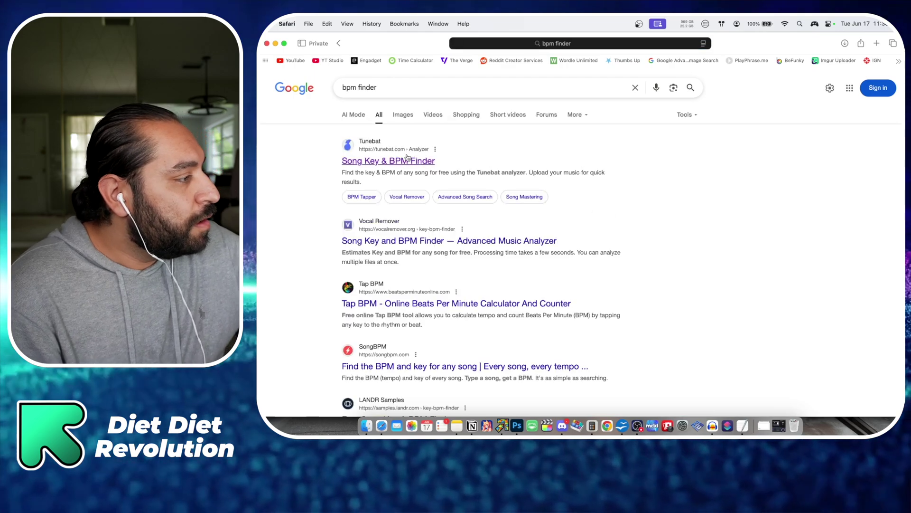
{"action": "scroll", "coordinate": [619, 175], "scroll_direction": "down", "scroll_amount": 8}
{"action": "key", "text": "super+Tab"}
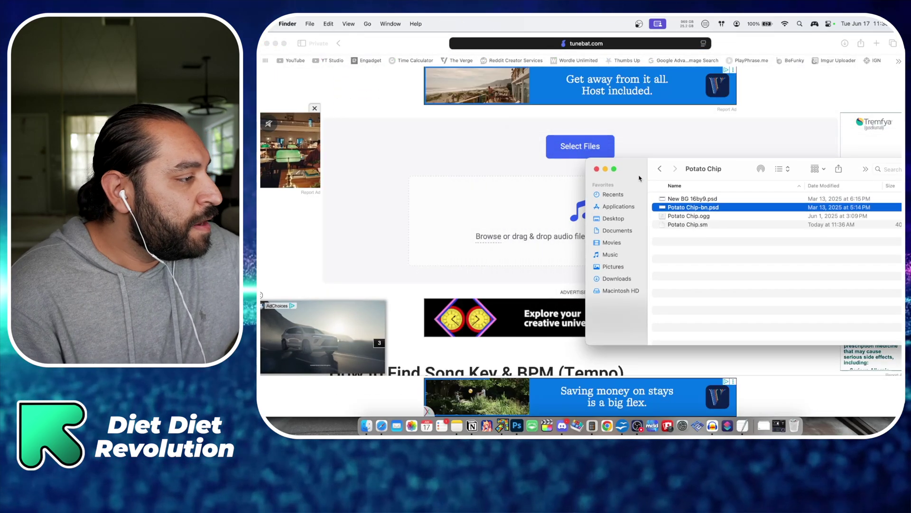
{"action": "left_click", "coordinate": [617, 279]}
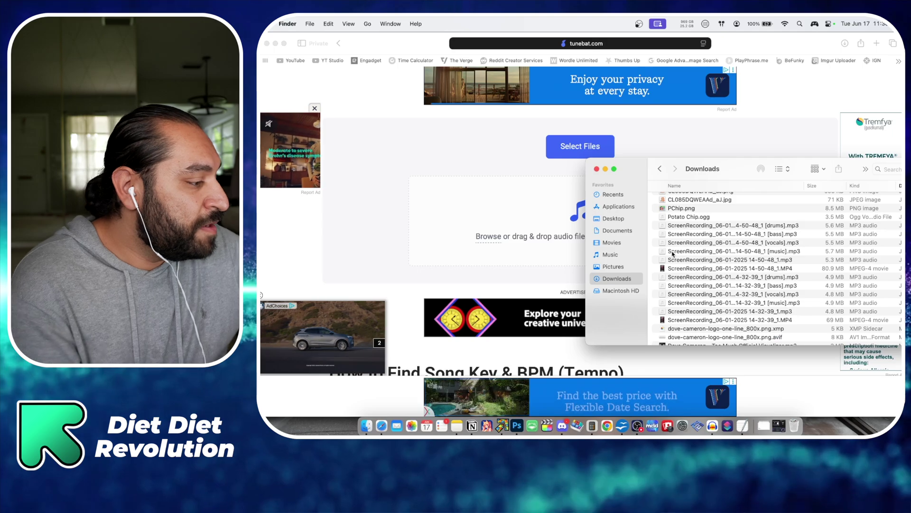
{"action": "scroll", "coordinate": [673, 255], "scroll_direction": "down", "scroll_amount": 10}
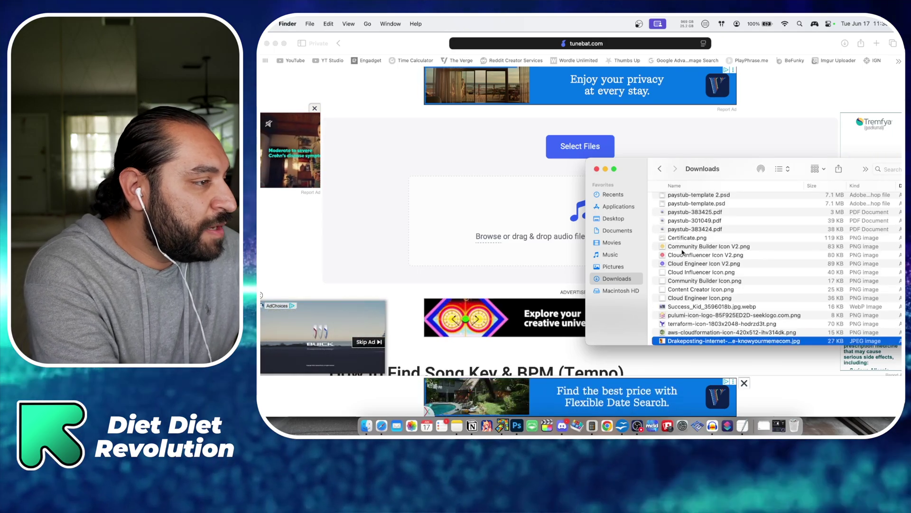
{"action": "type", "text": "potato"}
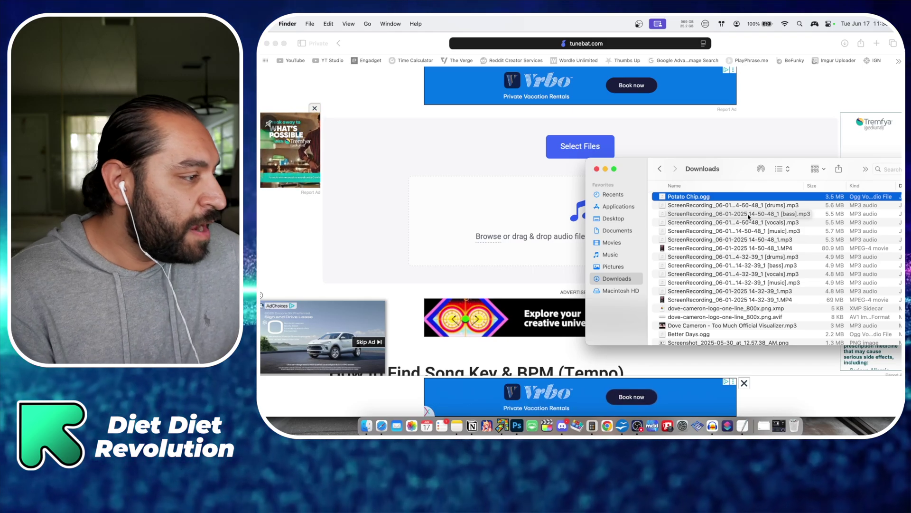
{"action": "left_click", "coordinate": [712, 240]}
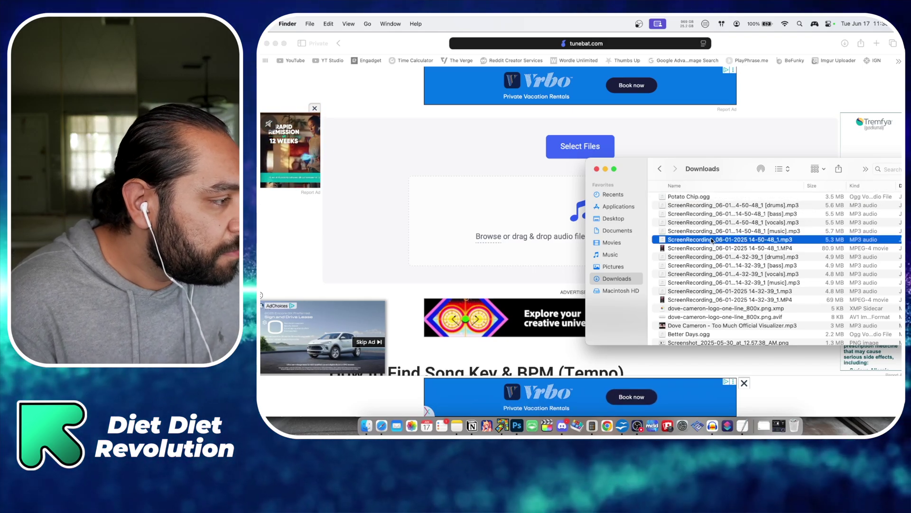
{"action": "left_click_drag", "start_coordinate": [744, 239], "coordinate": [479, 232]}
- Change the BPMS value in Potato Chip.sm to 103.000000 and save the file
{"action": "left_click", "coordinate": [516, 258]}
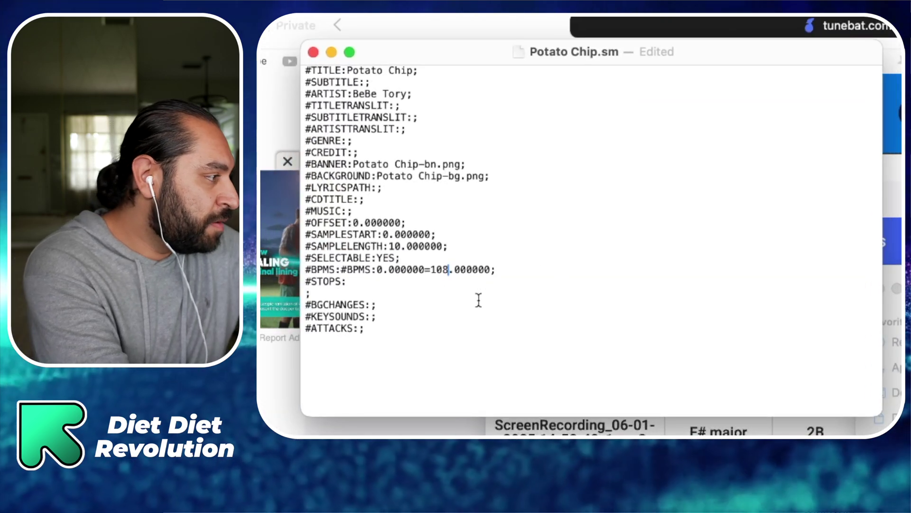
{"action": "key", "text": "BackSpace"}
{"action": "type", "text": "3"}
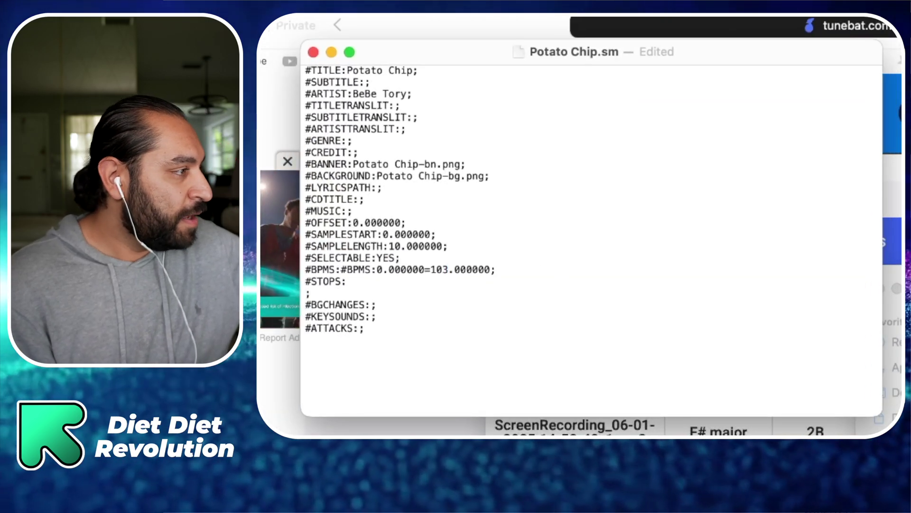
{"action": "key", "text": "super+s"}
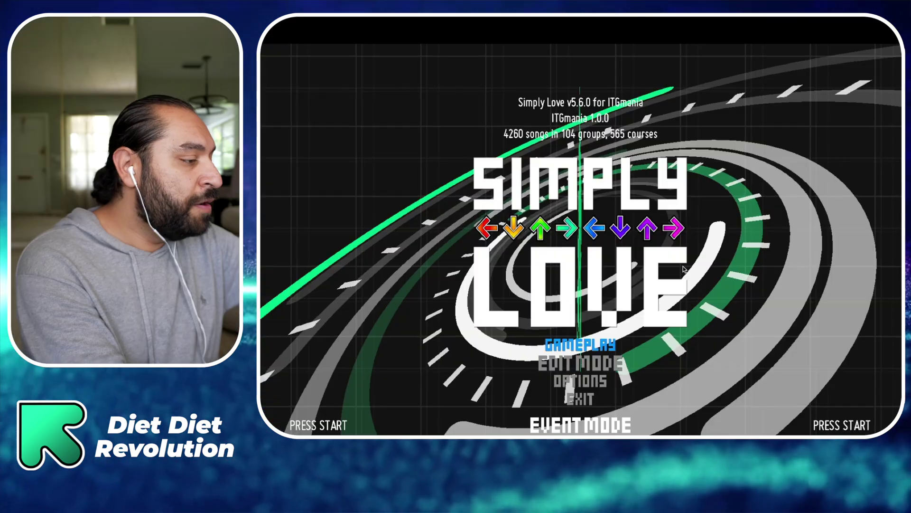
- Enter Edit Mode in ITGmania and choose the song Potato Chip from the 2025 group
{"action": "key", "text": "Down"}
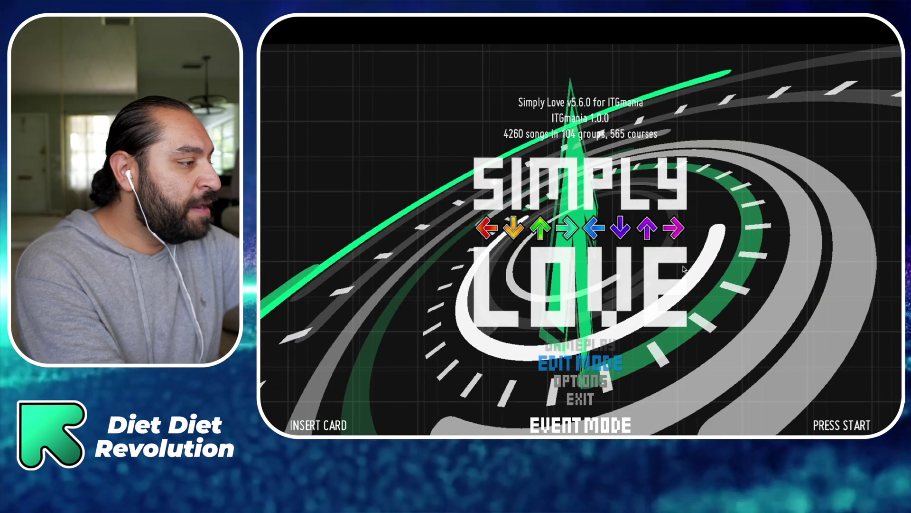
{"action": "key", "text": "Return"}
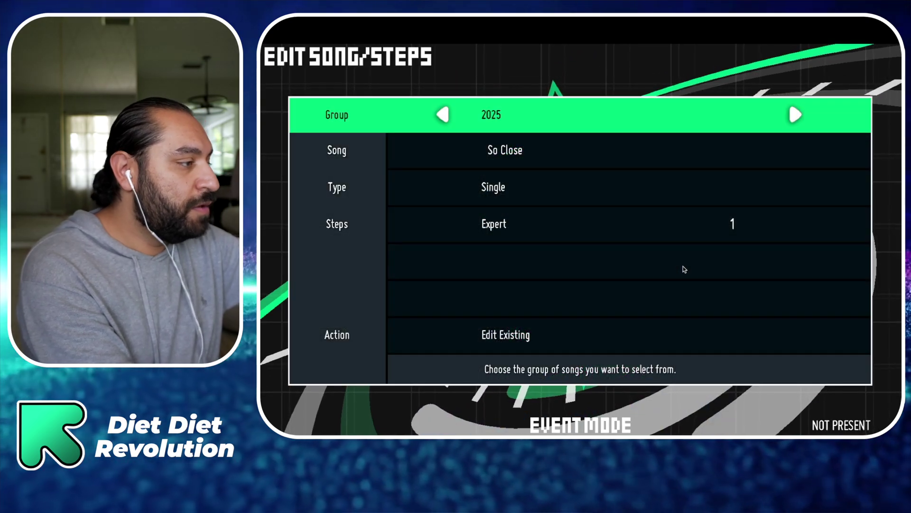
{"action": "key", "text": "Down"}
{"action": "key", "text": "Right"}
{"action": "key", "text": "Right"}
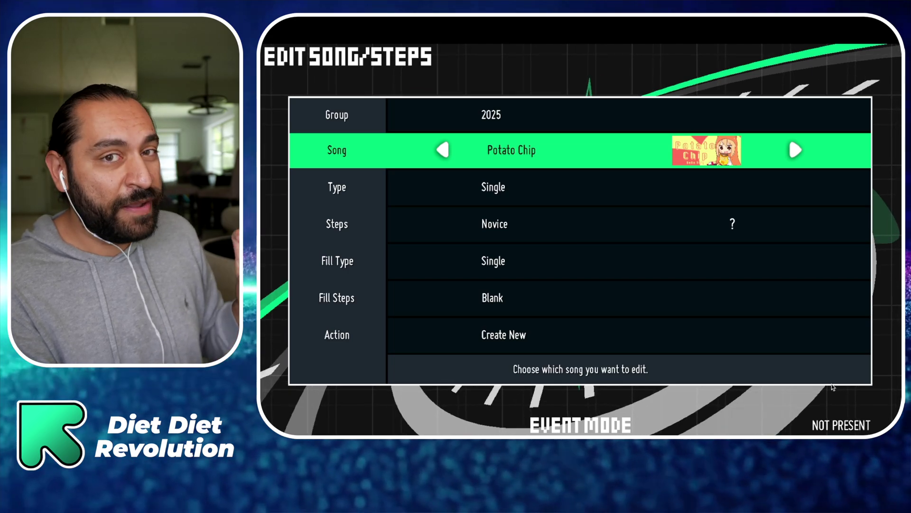
- Set the Steps difficulty for the Potato Chip single chart to Hard
{"action": "key", "text": "Down"}
{"action": "key", "text": "Down"}
{"action": "key", "text": "Left"}
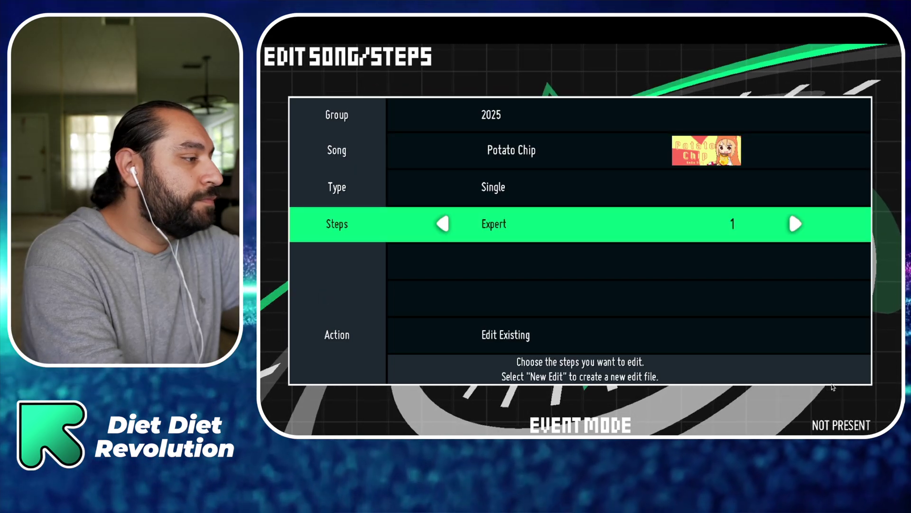
{"action": "key", "text": "Left"}
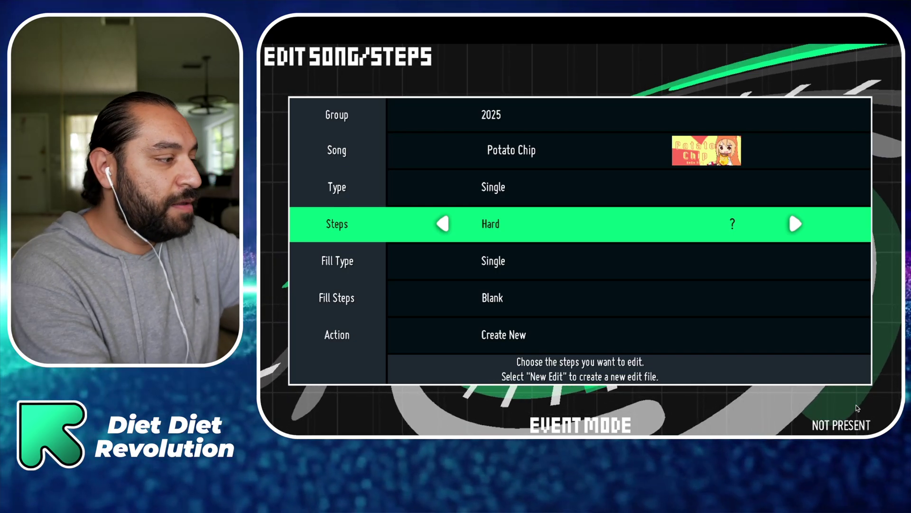
- Create a new blank Single chart for Potato Chip and open it in the step editor
{"action": "key", "text": "Down"}
{"action": "key", "text": "Down"}
{"action": "key", "text": "Down"}
{"action": "key", "text": "Return"}
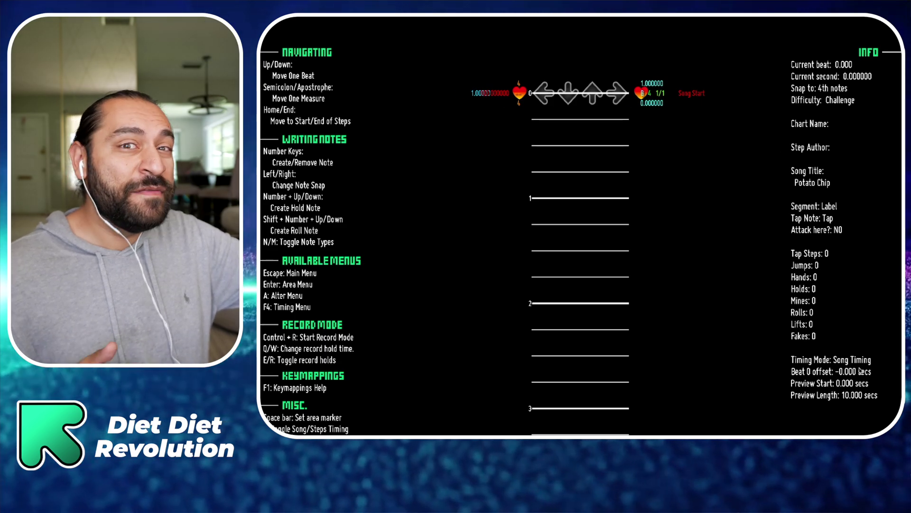
- Open the editor's options and set the type of speed mod to X (multiplier)
{"action": "key", "text": "Return"}
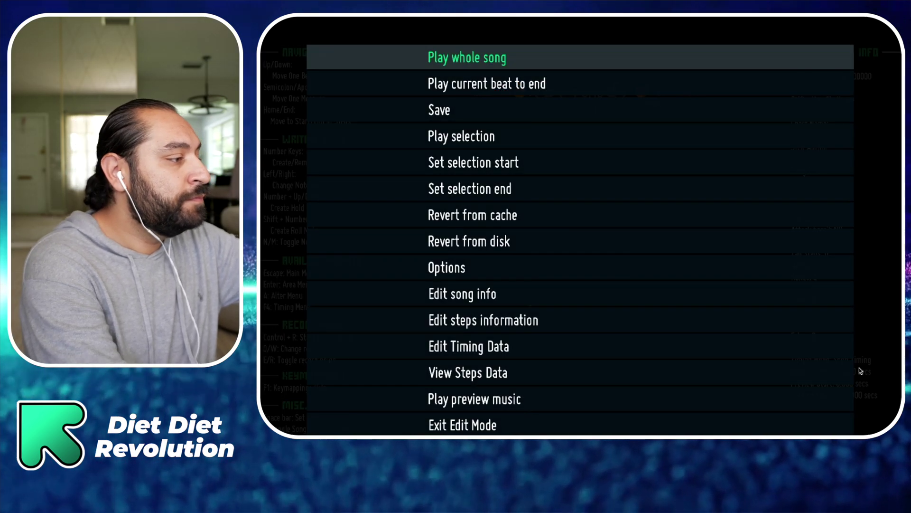
{"action": "key", "text": "Down"}
{"action": "key", "text": "Down"}
{"action": "key", "text": "Down"}
{"action": "key", "text": "Down"}
{"action": "key", "text": "Down"}
{"action": "key", "text": "Down"}
{"action": "key", "text": "Down"}
{"action": "key", "text": "Down"}
{"action": "key", "text": "Return"}
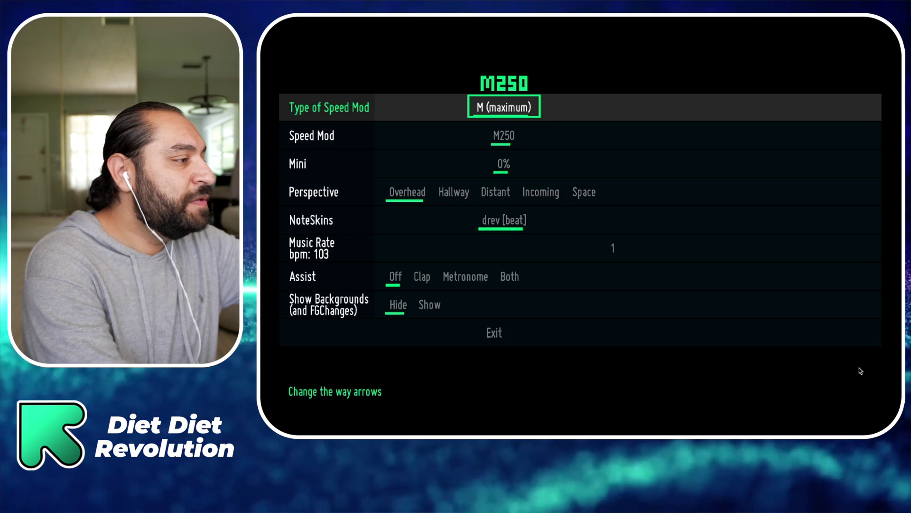
{"action": "key", "text": "Right"}
- Set the Speed Mod to 5.10x
{"action": "key", "text": "Down"}
{"action": "key", "text": "Right"}
{"action": "key", "text": "Right"}
{"action": "key", "text": "Right"}
{"action": "key", "text": "Right"}
{"action": "key", "text": "Right"}
{"action": "key", "text": "Right"}
{"action": "key", "text": "Right"}
{"action": "key", "text": "Right"}
{"action": "key", "text": "Right"}
{"action": "key", "text": "Right"}
{"action": "key", "text": "Right"}
{"action": "key", "text": "Right"}
{"action": "key", "text": "Right"}
{"action": "key", "text": "Right"}
{"action": "key", "text": "Right"}
{"action": "key", "text": "Right"}
{"action": "key", "text": "Right"}
{"action": "key", "text": "Right"}
{"action": "key", "text": "Right"}
{"action": "key", "text": "Right"}
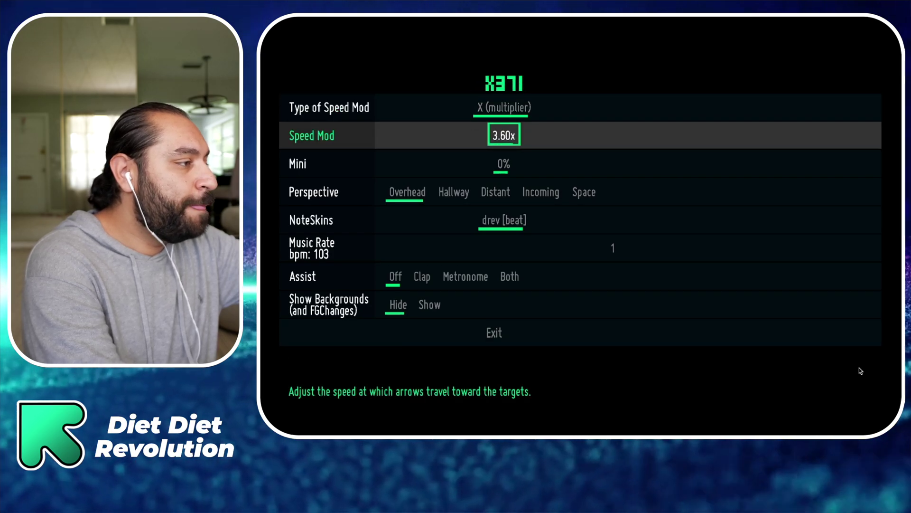
{"action": "key", "text": "Right"}
{"action": "key", "text": "Right"}
{"action": "key", "text": "Right"}
{"action": "key", "text": "Right"}
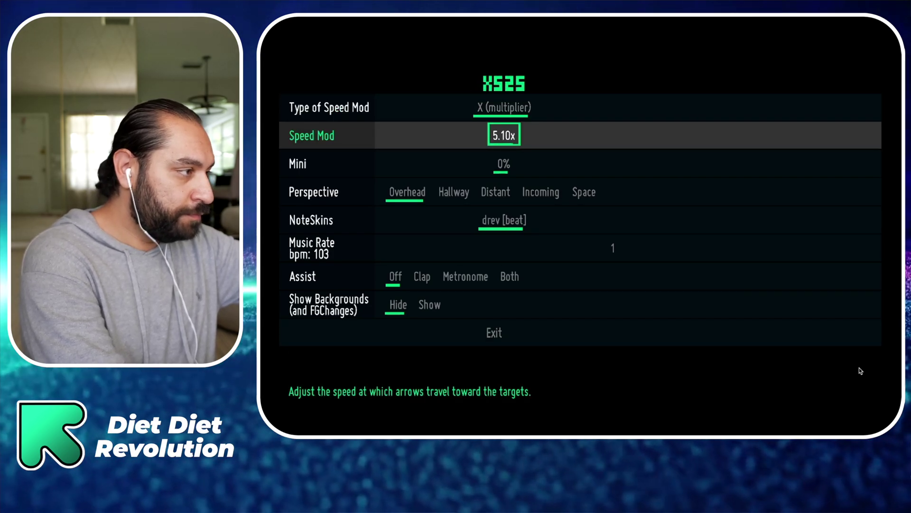
- Set Mini to 10% and choose the drev NoteSkin
{"action": "key", "text": "Down"}
{"action": "key", "text": "Right"}
{"action": "key", "text": "Right"}
{"action": "key", "text": "Right"}
{"action": "key", "text": "Right"}
{"action": "key", "text": "Right"}
{"action": "key", "text": "Right"}
{"action": "key", "text": "Right"}
{"action": "key", "text": "Right"}
{"action": "key", "text": "Right"}
{"action": "key", "text": "Right"}
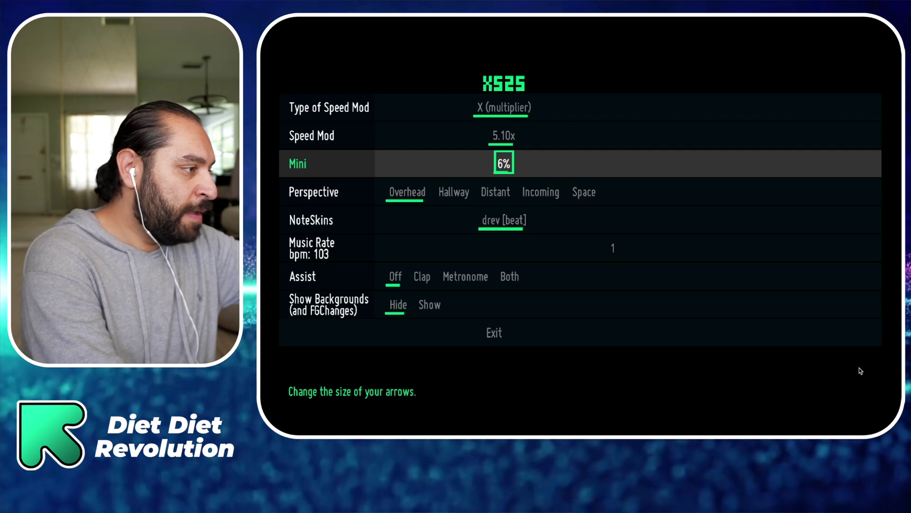
{"action": "key", "text": "Down"}
{"action": "key", "text": "Down"}
{"action": "key", "text": "Left"}
- Turn on the Clap assist and return to the chart from the options
{"action": "key", "text": "Down"}
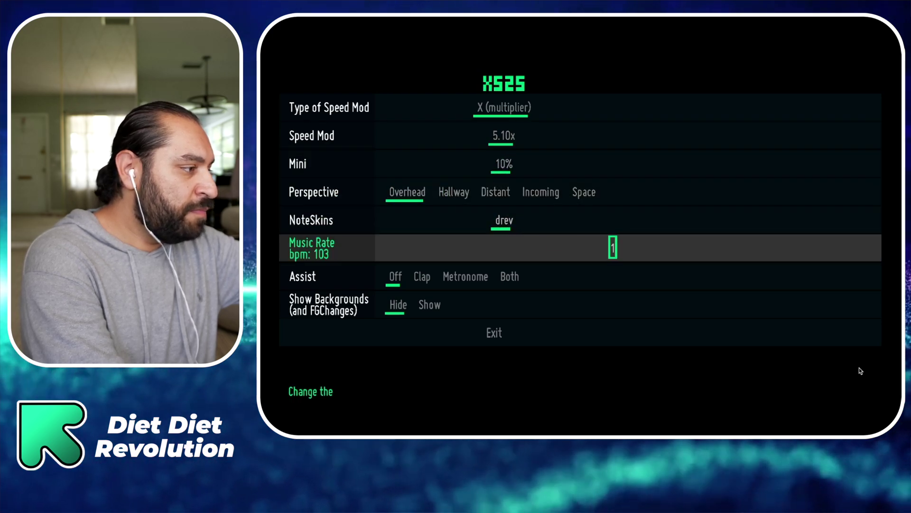
{"action": "key", "text": "Down"}
{"action": "key", "text": "Right"}
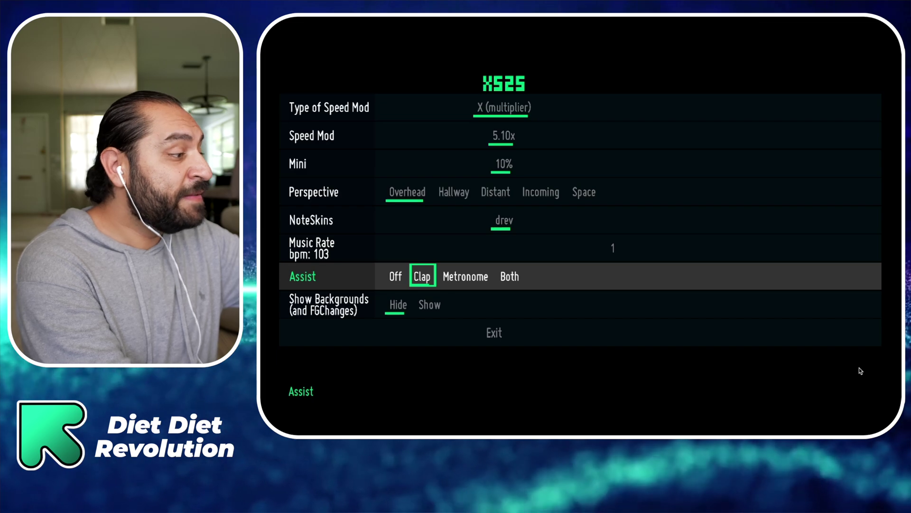
{"action": "key", "text": "Down"}
{"action": "key", "text": "Down"}
{"action": "key", "text": "Return"}
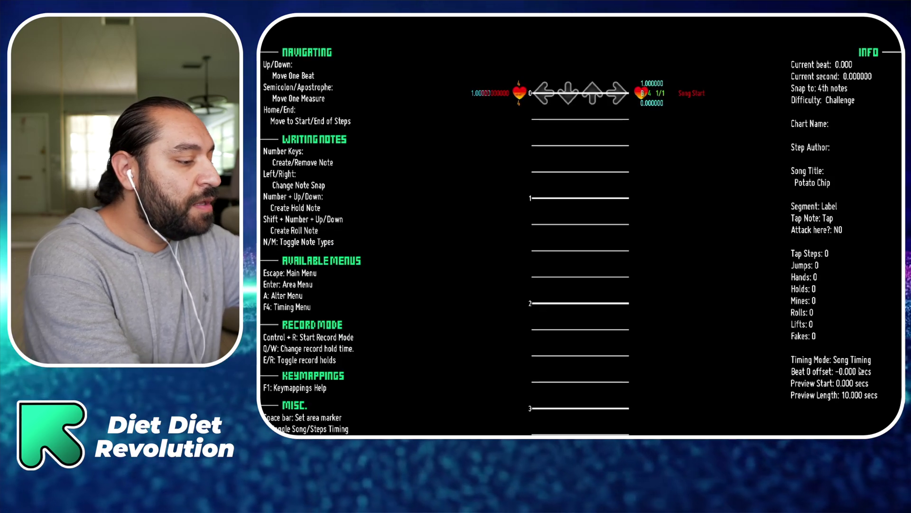
- Play the song from the start, stop at beat 15, and record alternating left and right 4th notes from beat 16 to 28
{"action": "key", "text": "p"}
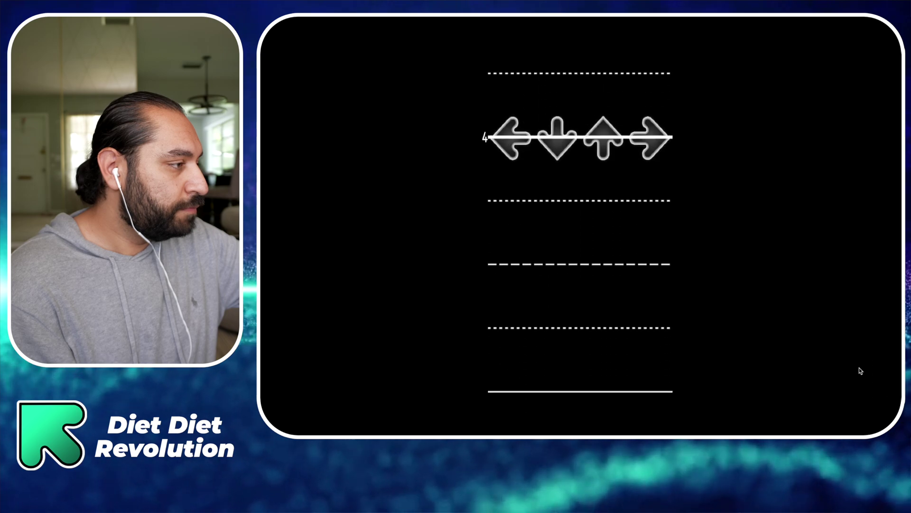
{"action": "key", "text": "Escape"}
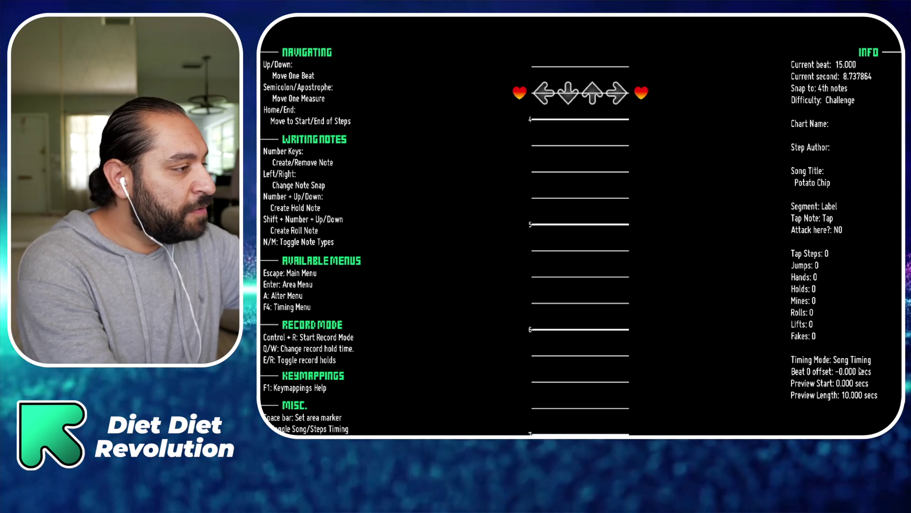
{"action": "key", "text": "ctrl+r"}
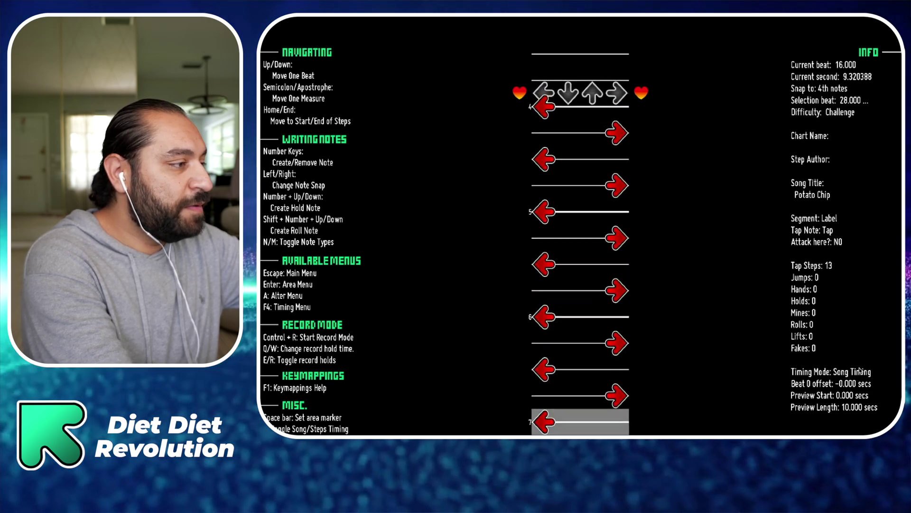
- Select the area from beat 16 to 28 and play back its recorded notes
{"action": "key", "text": "space"}
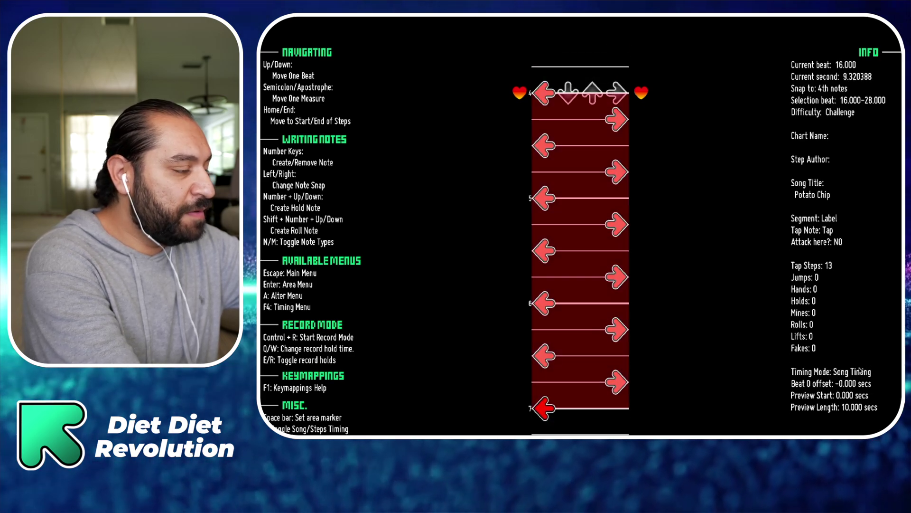
{"action": "key", "text": "p"}
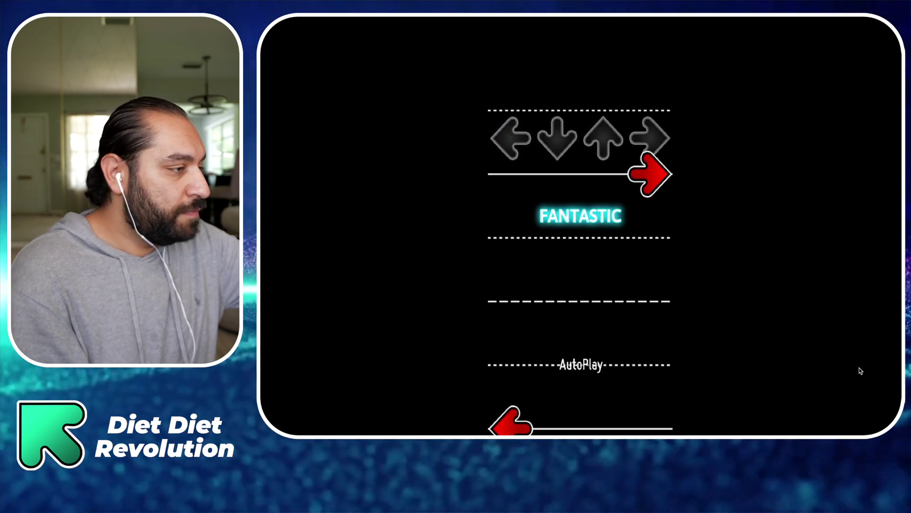
{"action": "key", "text": "Escape"}
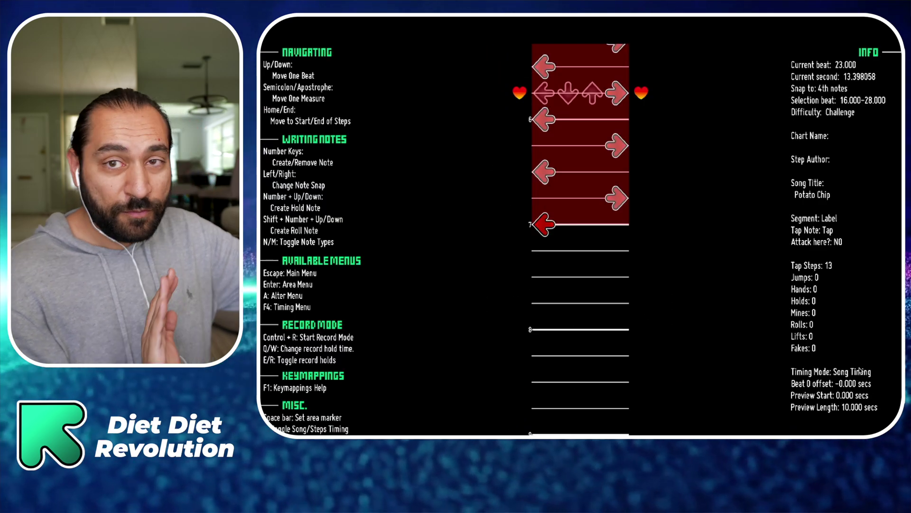
- Replay the selection from its start and shift the song offset to +0.120 while it plays
{"action": "key", "text": "semicolon"}
{"action": "key", "text": "semicolon"}
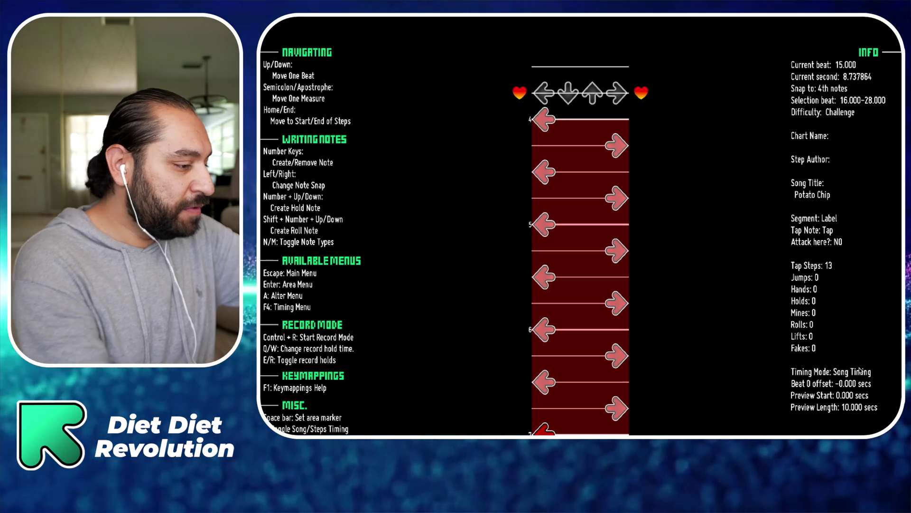
{"action": "key", "text": "p"}
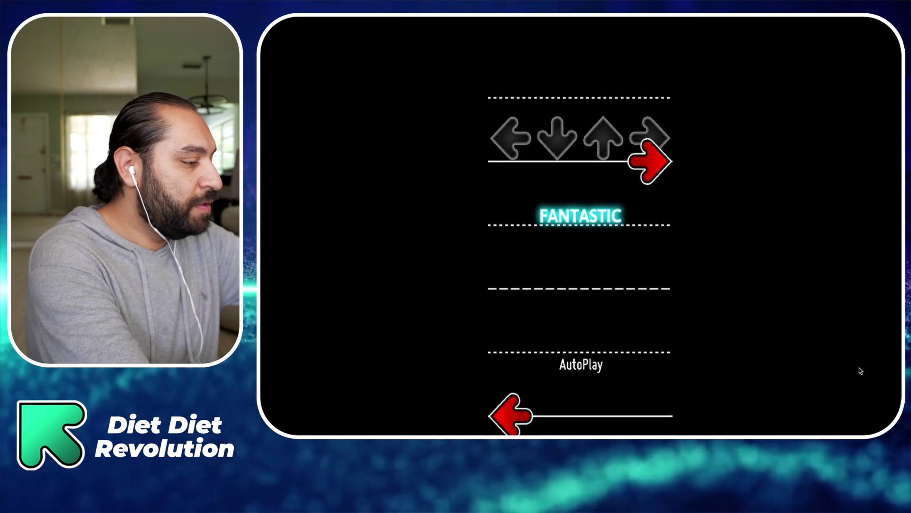
{"action": "key", "text": "F12"}
{"action": "key", "text": "F12"}
{"action": "key", "text": "F12"}
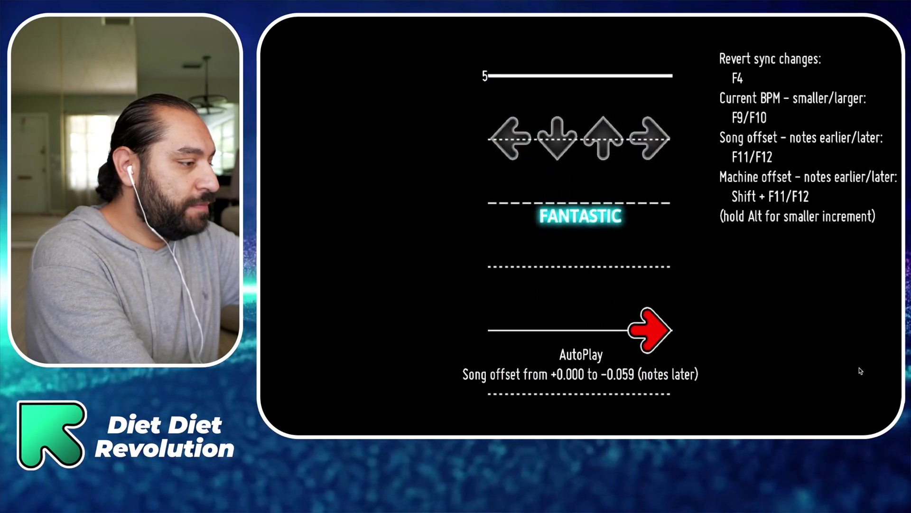
{"action": "key", "text": "F12"}
{"action": "key", "text": "F11"}
{"action": "key", "text": "F11"}
{"action": "key", "text": "F11"}
{"action": "key", "text": "F11"}
{"action": "key", "text": "F11"}
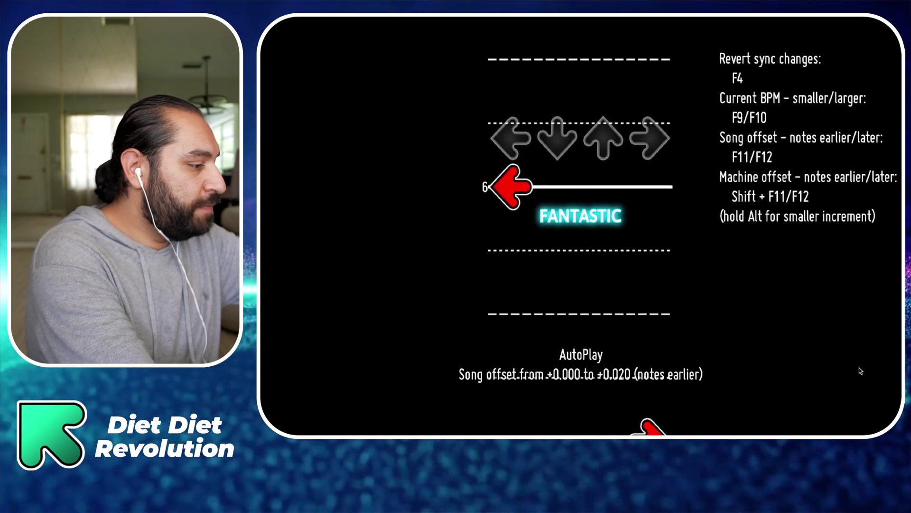
{"action": "key", "text": "F11"}
{"action": "key", "text": "F11"}
{"action": "key", "text": "F11"}
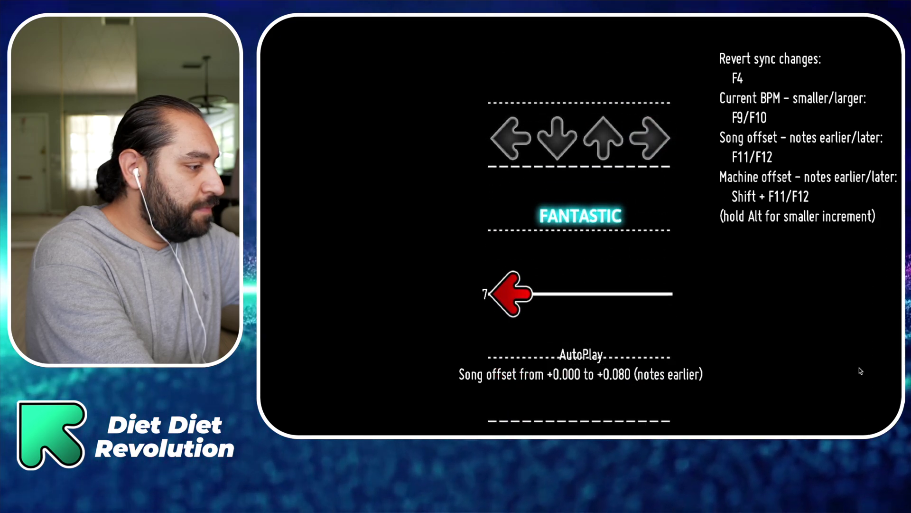
{"action": "key", "text": "F11"}
{"action": "key", "text": "F11"}
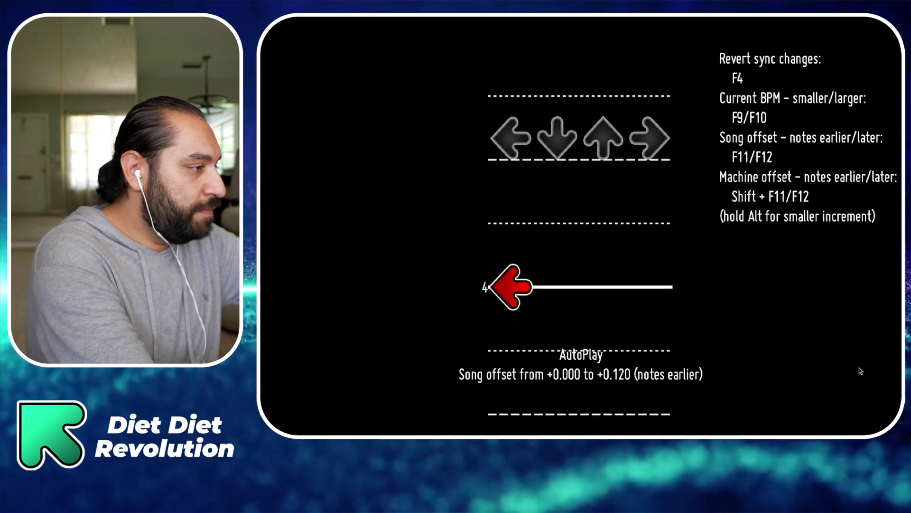
- Fine-tune the song offset in small increments to +0.115
{"action": "key", "text": "alt+F12"}
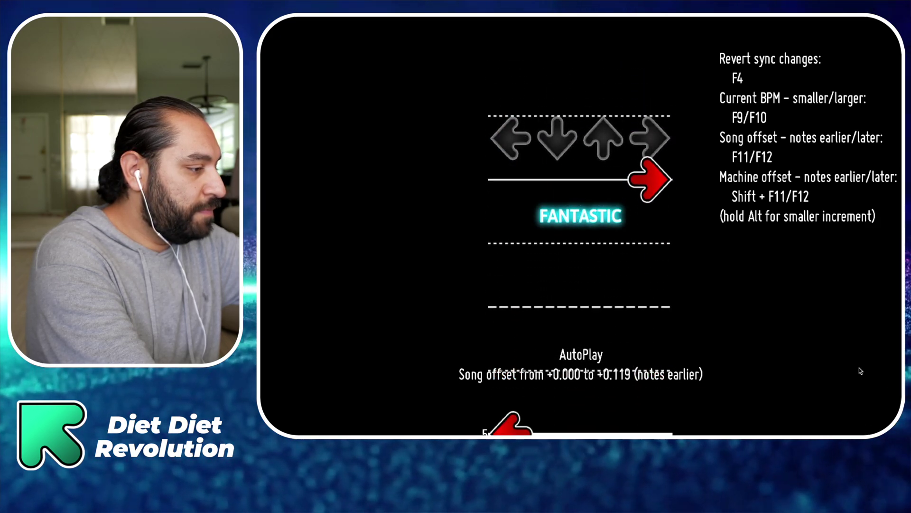
{"action": "key", "text": "alt+F12"}
{"action": "key", "text": "alt+F12"}
{"action": "key", "text": "alt+F12"}
{"action": "key", "text": "alt+F12"}
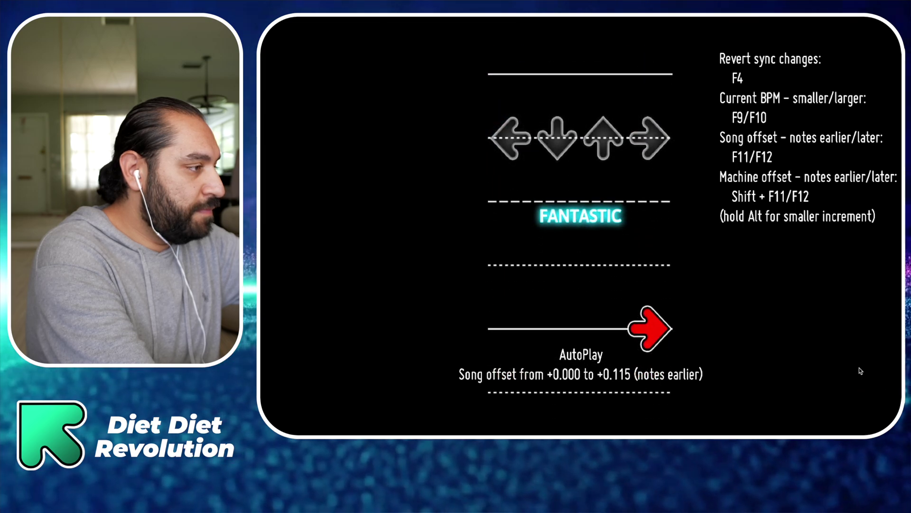
- Move the notes earlier in small increments until the song offset is +0.145
{"action": "key", "text": "alt+F11"}
{"action": "key", "text": "alt+F11"}
{"action": "key", "text": "alt+F11"}
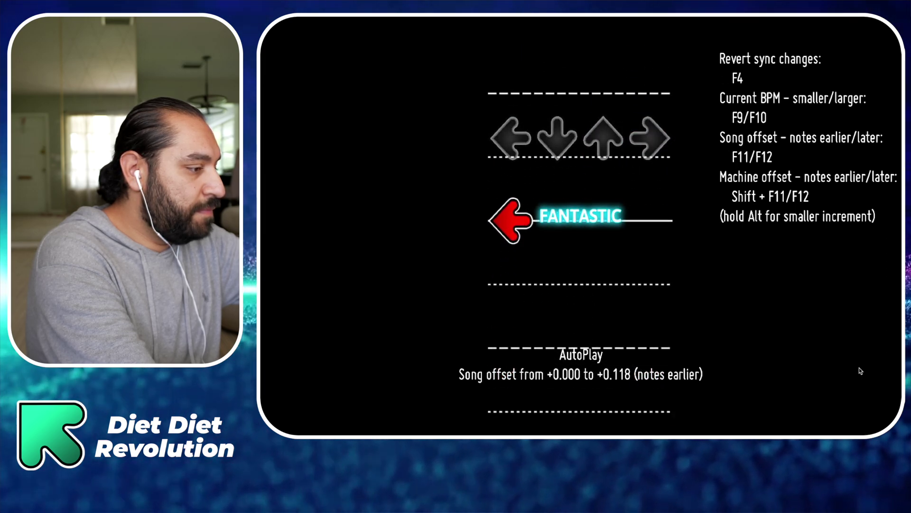
{"action": "key", "text": "alt+F11"}
{"action": "key", "text": "alt+F11"}
{"action": "key", "text": "alt+F11"}
{"action": "key", "text": "alt+F11"}
{"action": "key", "text": "alt+F11"}
{"action": "key", "text": "alt+F11"}
{"action": "key", "text": "alt+F11"}
{"action": "key", "text": "alt+F11"}
{"action": "key", "text": "alt+F11"}
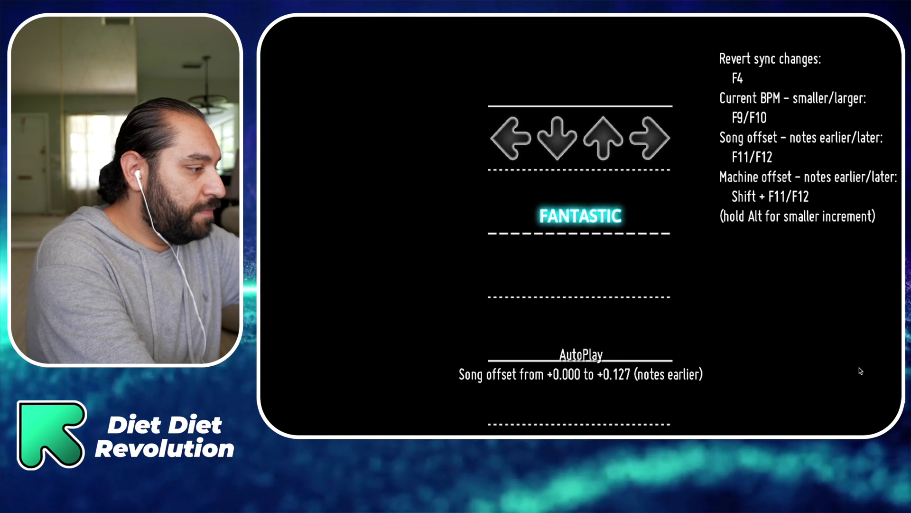
{"action": "key", "text": "alt+F11"}
{"action": "key", "text": "alt+F11"}
{"action": "key", "text": "alt+F11"}
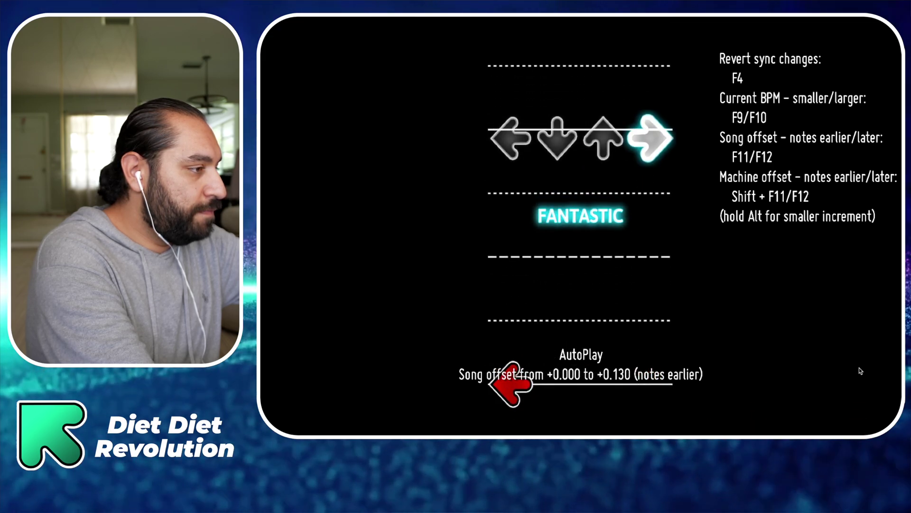
{"action": "key", "text": "alt+F11"}
{"action": "key", "text": "alt+F11"}
{"action": "key", "text": "alt+F11"}
{"action": "key", "text": "alt+F11"}
{"action": "key", "text": "alt+F11"}
{"action": "key", "text": "alt+F11"}
{"action": "key", "text": "alt+F11"}
{"action": "key", "text": "alt+F11"}
{"action": "key", "text": "alt+F11"}
{"action": "key", "text": "alt+F11"}
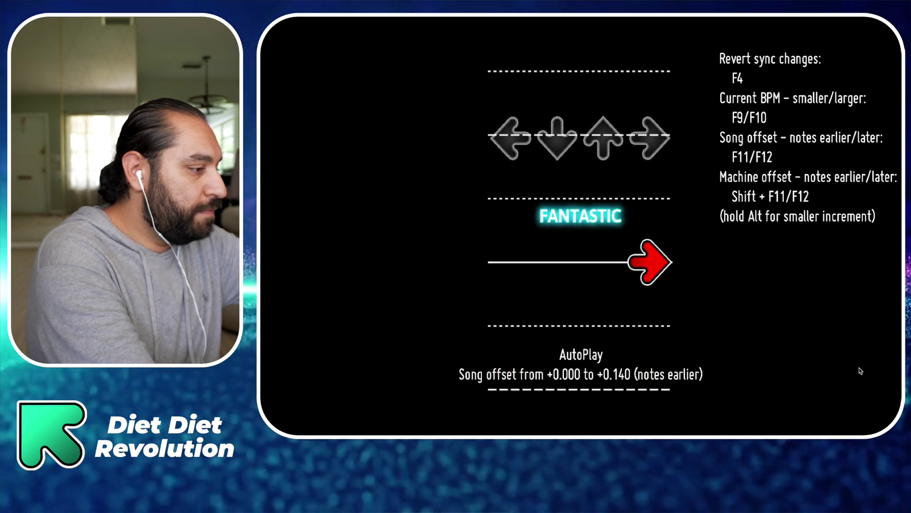
{"action": "key", "text": "alt+F11"}
{"action": "key", "text": "alt+F11"}
{"action": "key", "text": "alt+F11"}
{"action": "key", "text": "alt+F11"}
{"action": "key", "text": "alt+F11"}
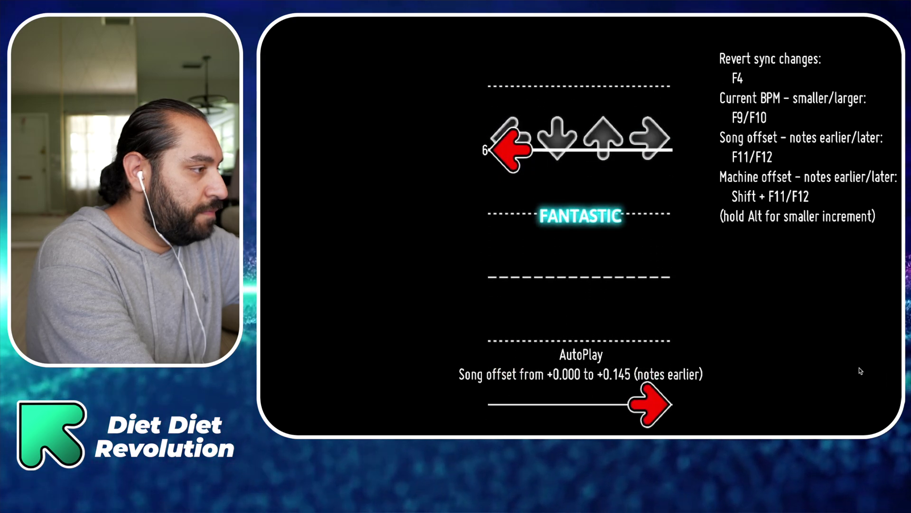
- Move the notes later in small increments to a song offset of +0.130 and stop the playback
{"action": "key", "text": "alt+F12"}
{"action": "key", "text": "alt+F12"}
{"action": "key", "text": "alt+F12"}
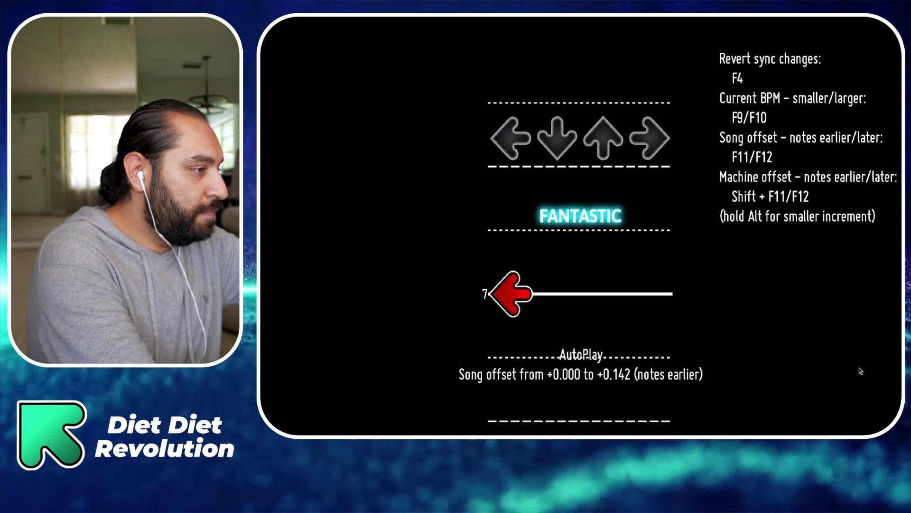
{"action": "key", "text": "alt+F12"}
{"action": "key", "text": "alt+F12"}
{"action": "key", "text": "alt+F12"}
{"action": "key", "text": "alt+F12"}
{"action": "key", "text": "alt+F12"}
{"action": "key", "text": "alt+F12"}
{"action": "key", "text": "alt+F12"}
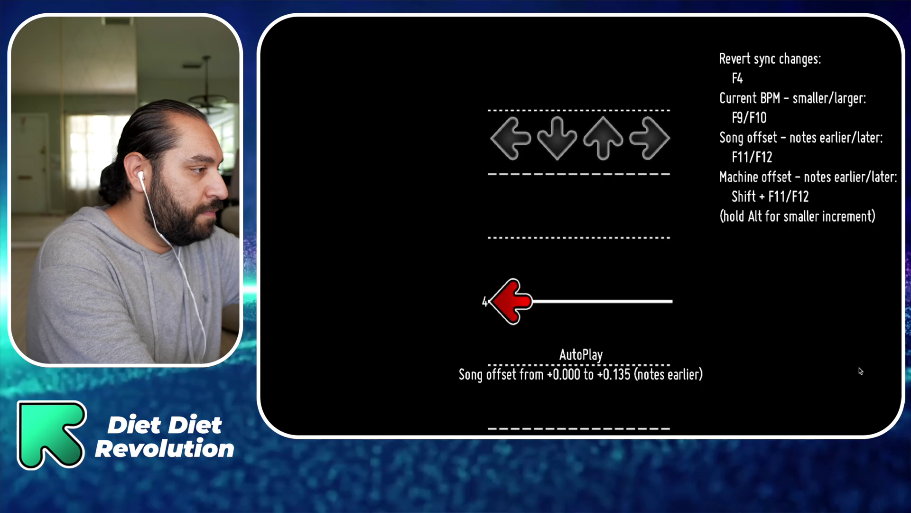
{"action": "key", "text": "alt+F12"}
{"action": "key", "text": "alt+F12"}
{"action": "key", "text": "alt+F12"}
{"action": "key", "text": "alt+F12"}
{"action": "key", "text": "alt+F12"}
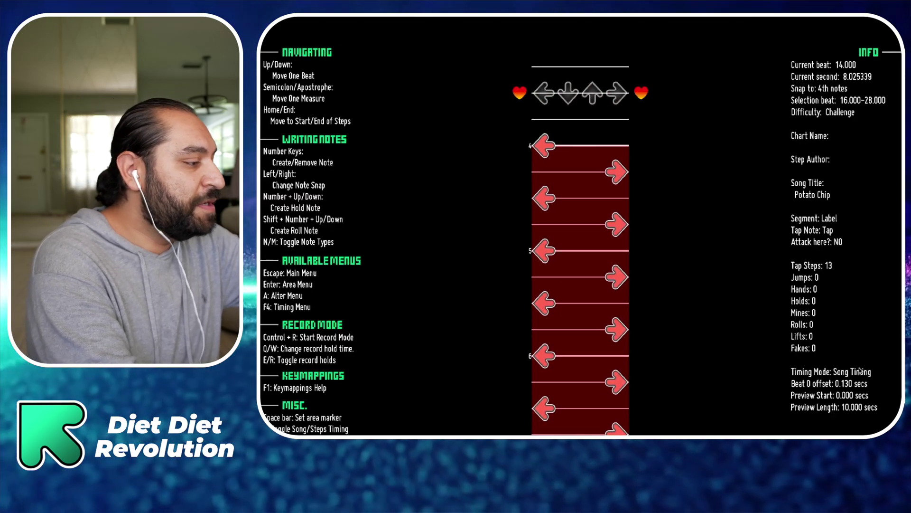
- Clear the test notes in the selected area from beat 16 to 28
{"action": "key", "text": "Down"}
{"action": "key", "text": "Down"}
{"action": "key", "text": "Down"}
{"action": "key", "text": "Up"}
{"action": "key", "text": "Return"}
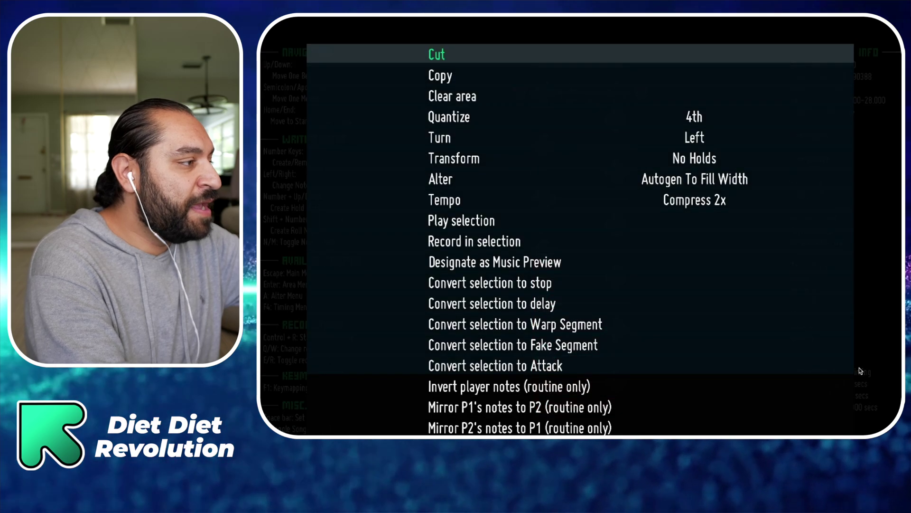
{"action": "key", "text": "Down"}
{"action": "key", "text": "Down"}
{"action": "key", "text": "Return"}
{"action": "key", "text": "End"}
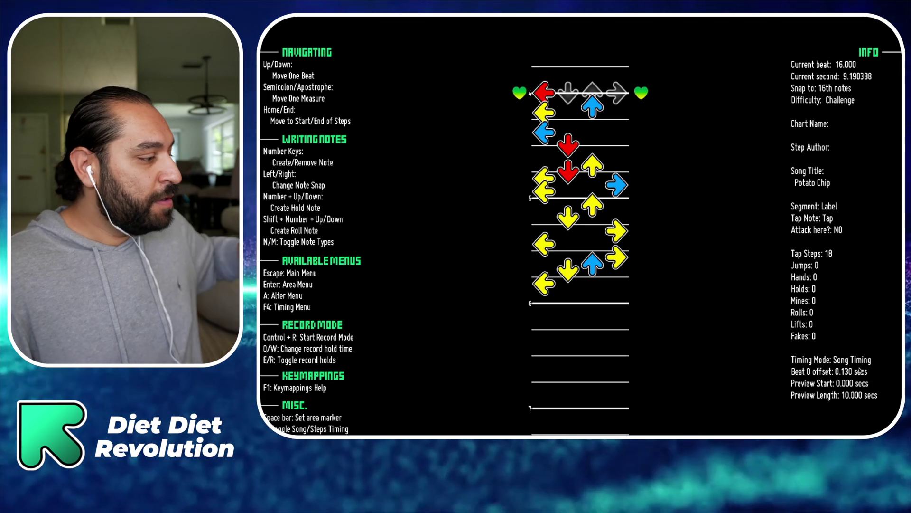
- Move ahead two measures to beat 24 and set the note snap to 8th notes
{"action": "key", "text": "apostrophe"}
{"action": "key", "text": "apostrophe"}
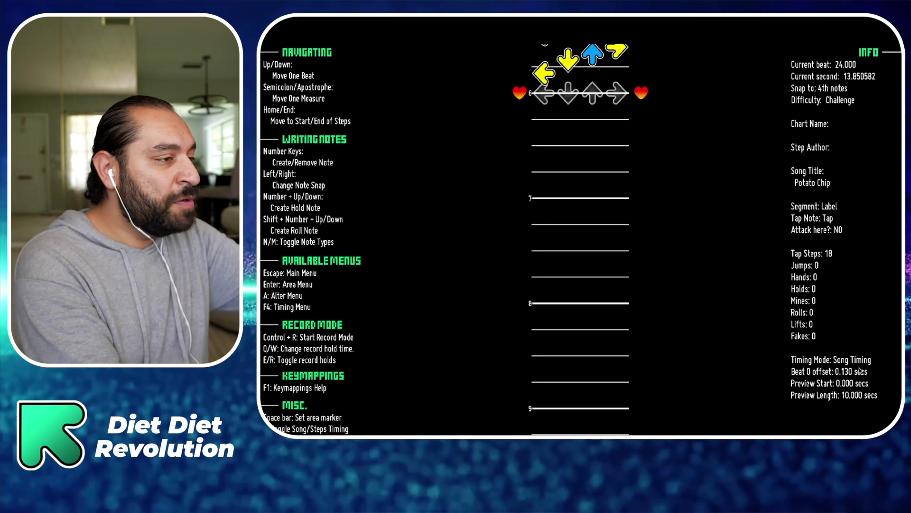
{"action": "key", "text": "Left"}
{"action": "key", "text": "Left"}
{"action": "key", "text": "Left"}
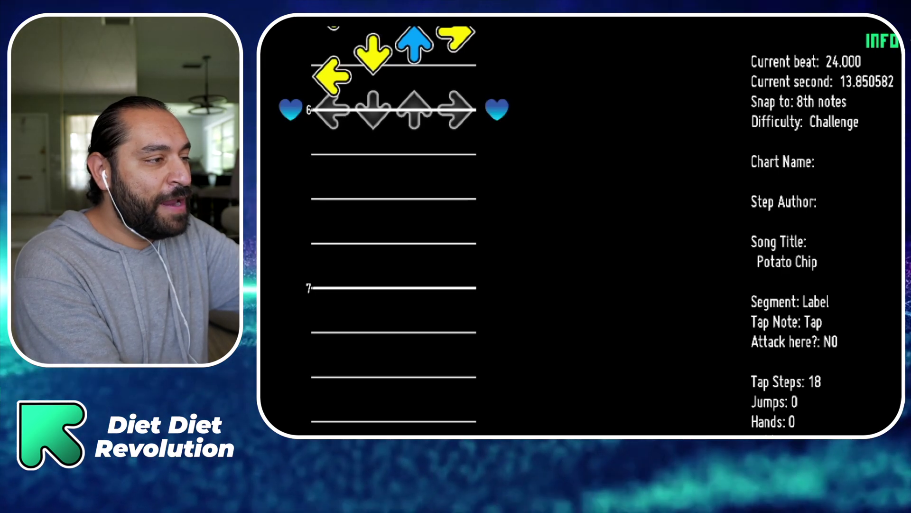
- Cycle the note snap through the finer divisions and bring it back to 4th notes
{"action": "key", "text": "Right"}
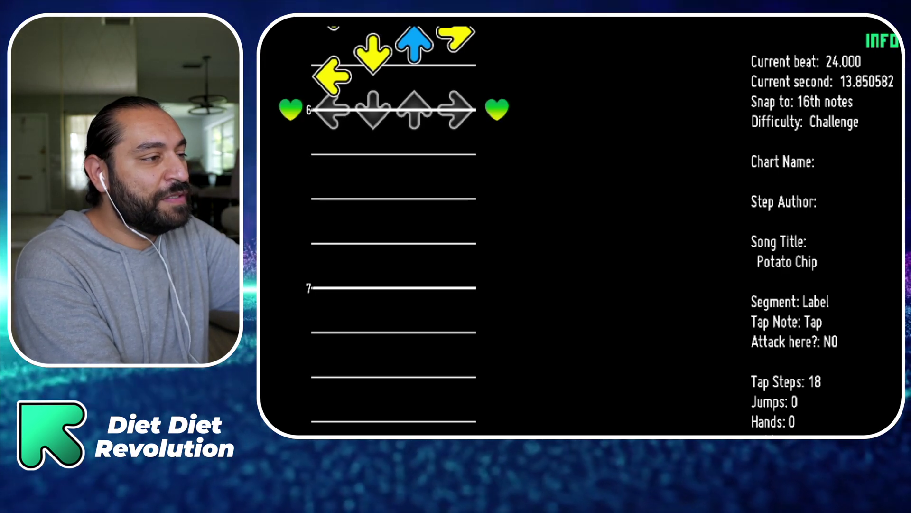
{"action": "key", "text": "Right"}
{"action": "key", "text": "Right"}
{"action": "key", "text": "Right"}
{"action": "key", "text": "Left"}
{"action": "key", "text": "Left"}
{"action": "key", "text": "Left"}
{"action": "key", "text": "Left"}
{"action": "key", "text": "Left"}
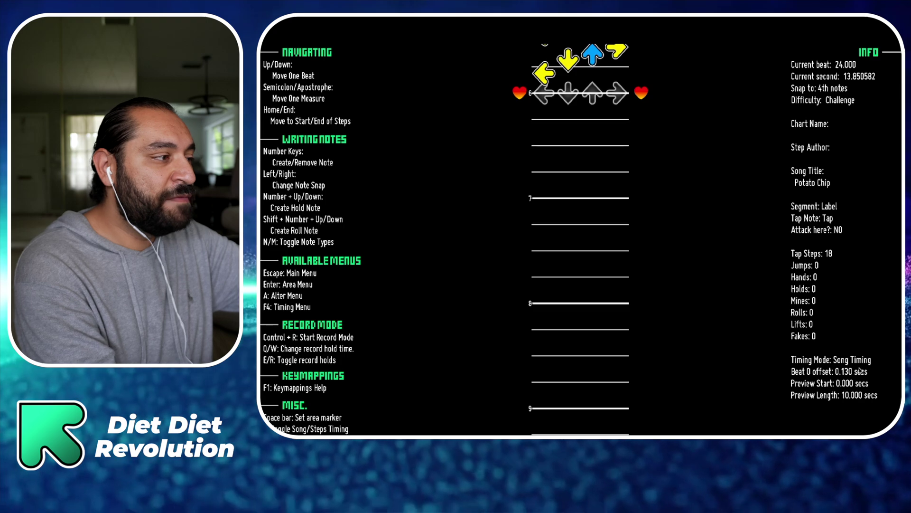
- Set the note snap to 16th notes and place an up note at beat 16.5 and a left note at beat 16.75
{"action": "key", "text": "Right"}
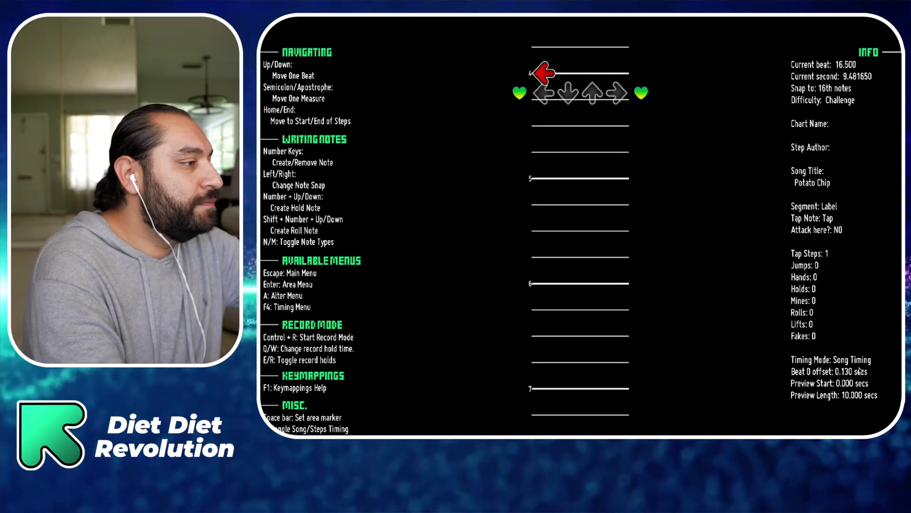
{"action": "key", "text": "1"}
{"action": "key", "text": "Down"}
{"action": "key", "text": "3"}
{"action": "key", "text": "Down"}
{"action": "key", "text": "Down"}
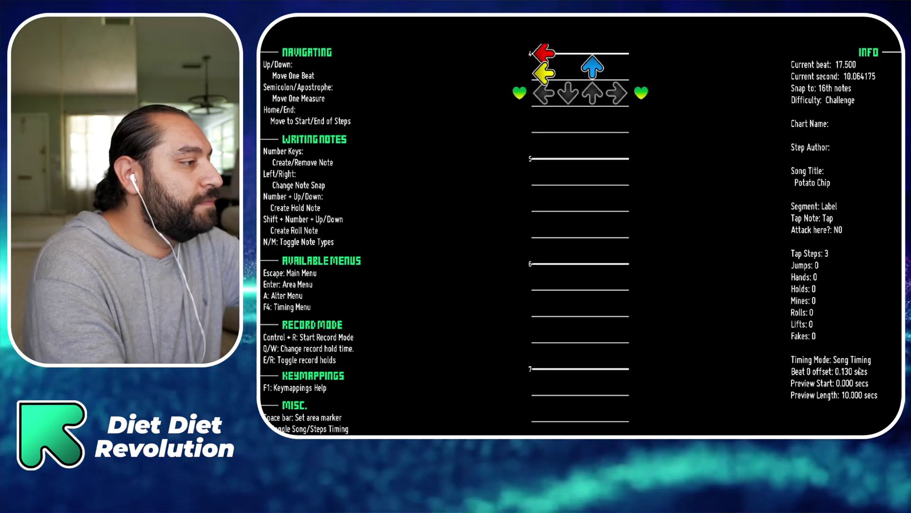
- Place a left note at beat 17.5 and a down note at beat 18, and carry the pattern on to beat 19.75
{"action": "key", "text": "1"}
{"action": "key", "text": "Down"}
{"action": "key", "text": "Down"}
{"action": "key", "text": "2"}
{"action": "key", "text": "Up"}
{"action": "key", "text": "Up"}
{"action": "key", "text": "Up"}
{"action": "key", "text": "Up"}
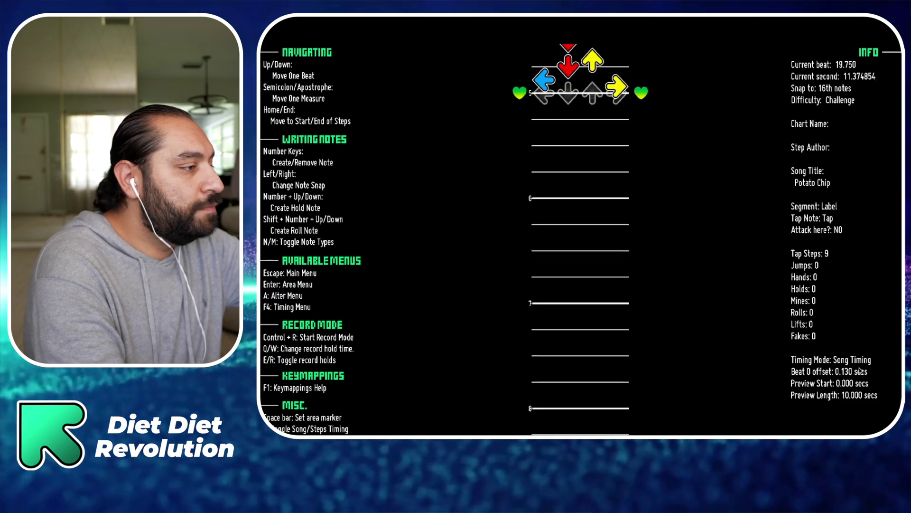
- Try left, up, left, up, down and up notes at beats 20, 20.5, 20.75, 21, 21.5 and 22
{"action": "key", "text": "Down"}
{"action": "key", "text": "1"}
{"action": "key", "text": "Down"}
{"action": "key", "text": "Down"}
{"action": "key", "text": "3"}
{"action": "key", "text": "Down"}
{"action": "key", "text": "1"}
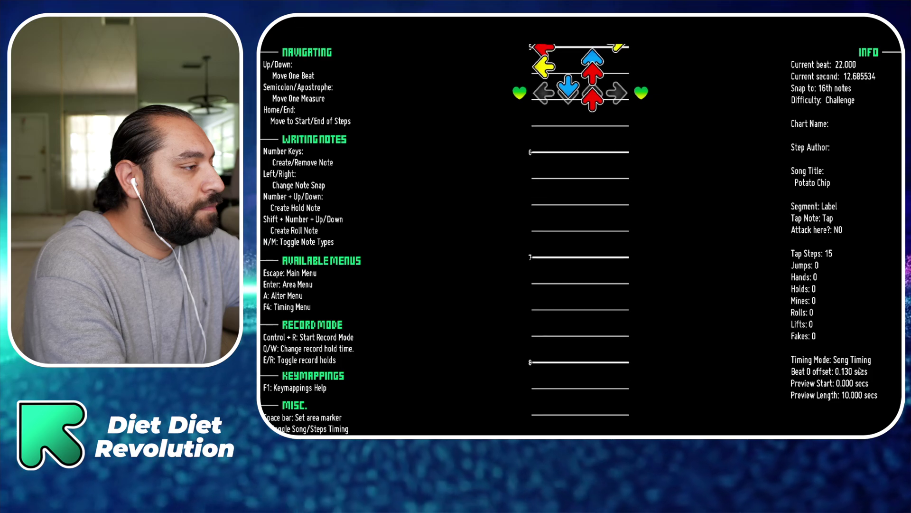
- Play the passage back, remove the notes from beat 20 on, and place left, right and left notes at beats 19.25, 19.5 and 19.75
{"action": "key", "text": "p"}
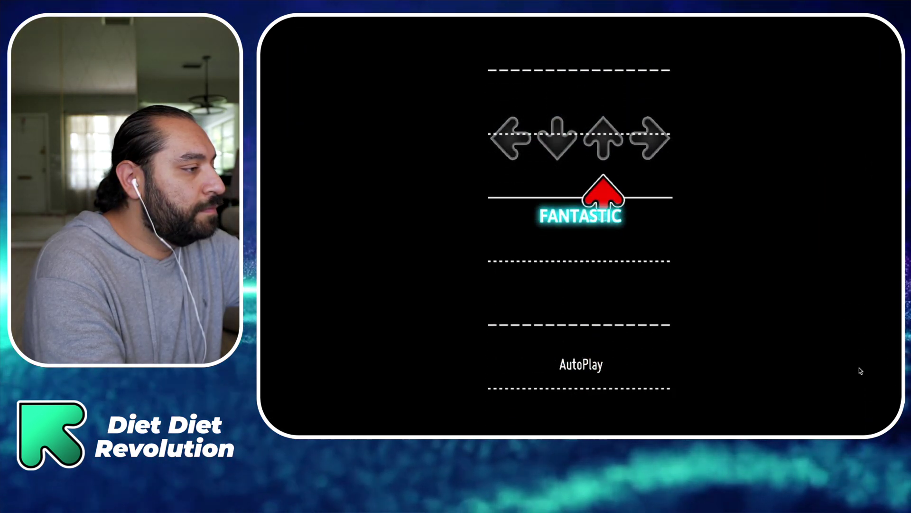
{"action": "key", "text": "Escape"}
{"action": "key", "text": "2"}
{"action": "key", "text": "Up"}
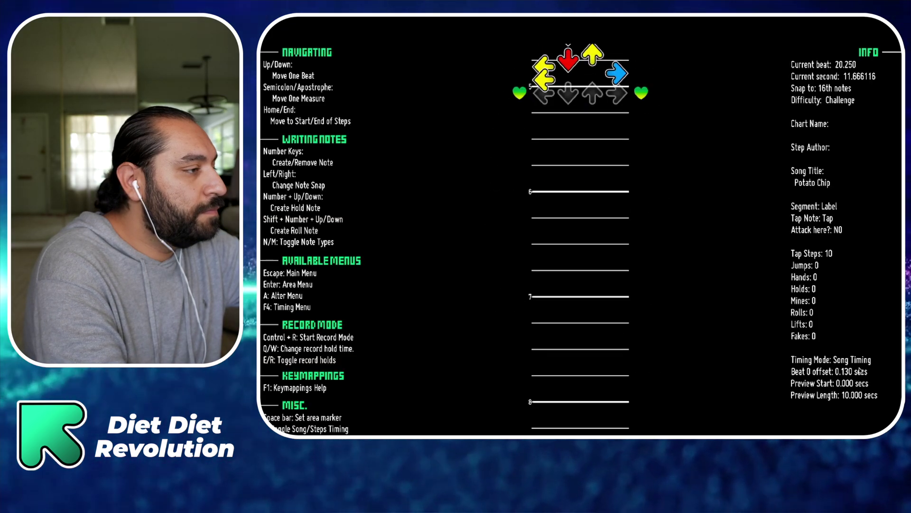
- Place up, down, right, left, right, up and down notes at beats 20.25, 20.75, 21.25, 21.75, 22.25, 22.5 and 22.75, and play them back
{"action": "key", "text": "Down"}
{"action": "key", "text": "Down"}
{"action": "key", "text": "Down"}
{"action": "key", "text": "Down"}
{"action": "key", "text": "p"}
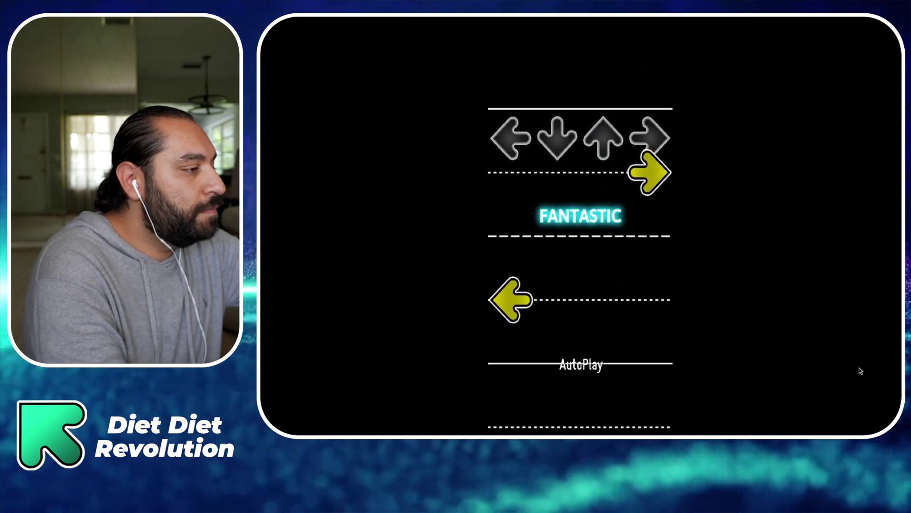
{"action": "key", "text": "Escape"}
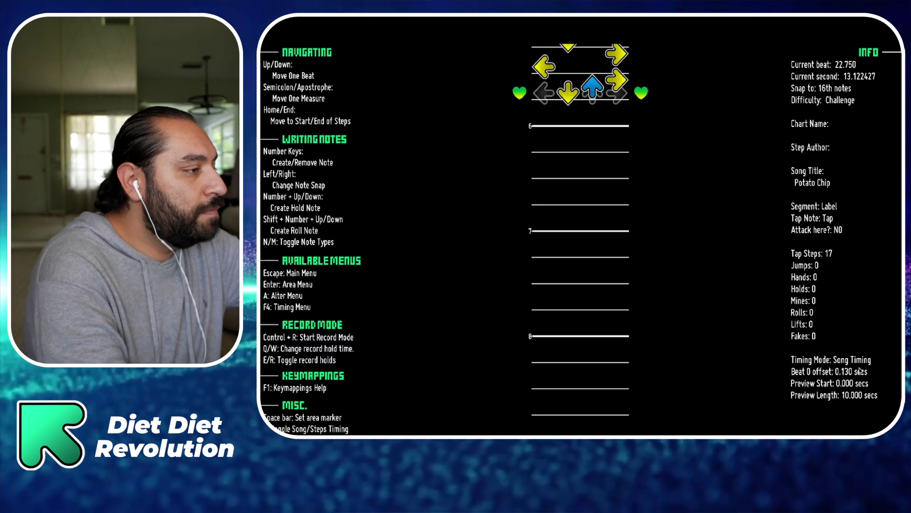
- Try a left, down, up, right run at beats 23, 23.25, 23.5 and 23.75 and play it back
{"action": "key", "text": "Down"}
{"action": "key", "text": "Down"}
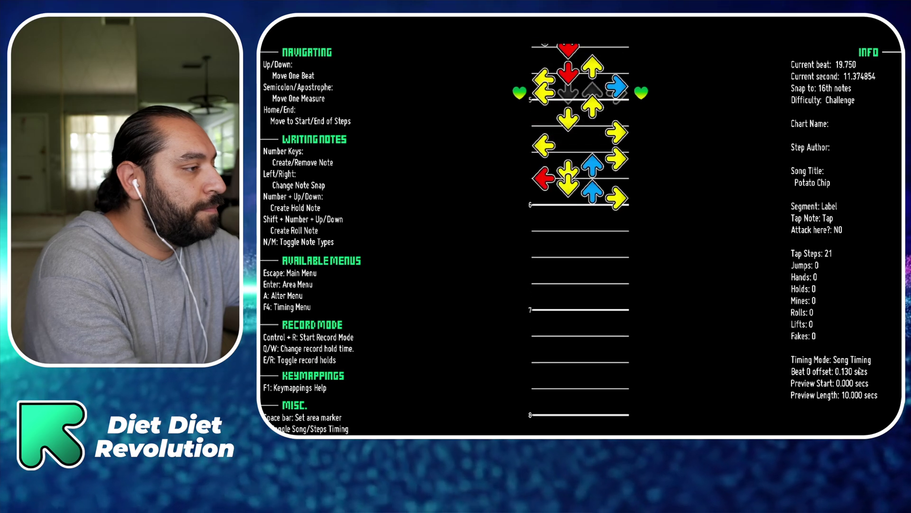
{"action": "key", "text": "p"}
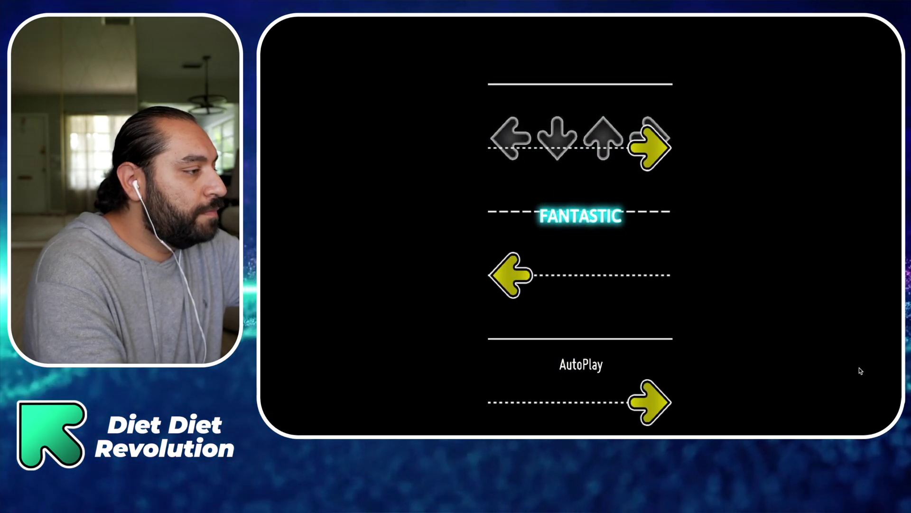
{"action": "key", "text": "Escape"}
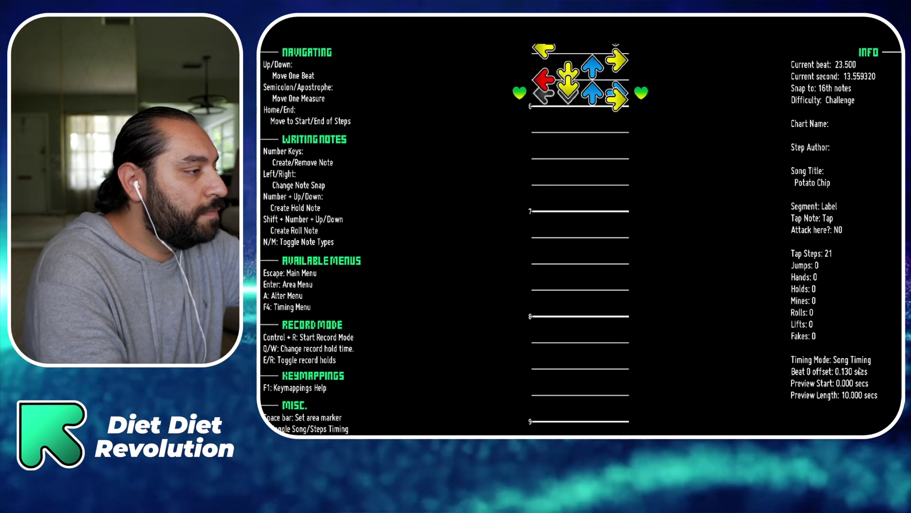
- Remove the notes at beats 23.25, 23.5 and 23.75 and play the passage back
{"action": "key", "text": "Up"}
{"action": "key", "text": "Up"}
{"action": "key", "text": "Up"}
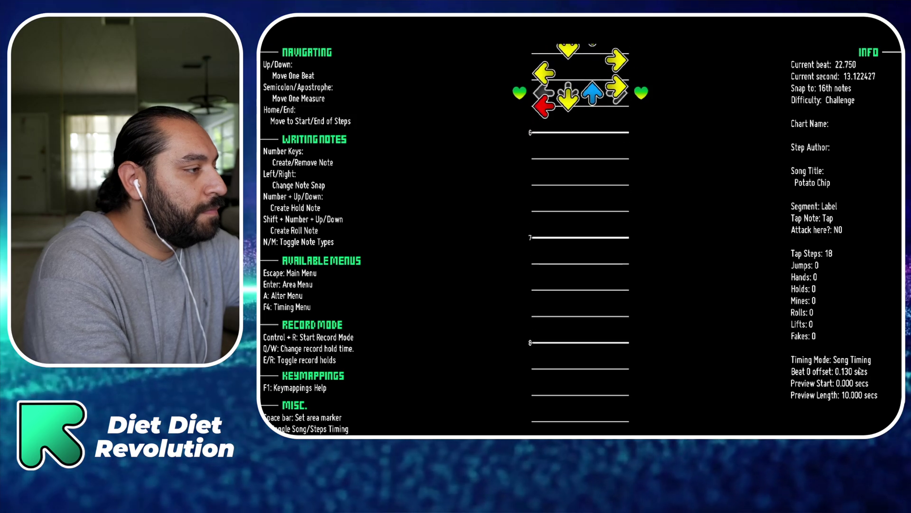
{"action": "key", "text": "p"}
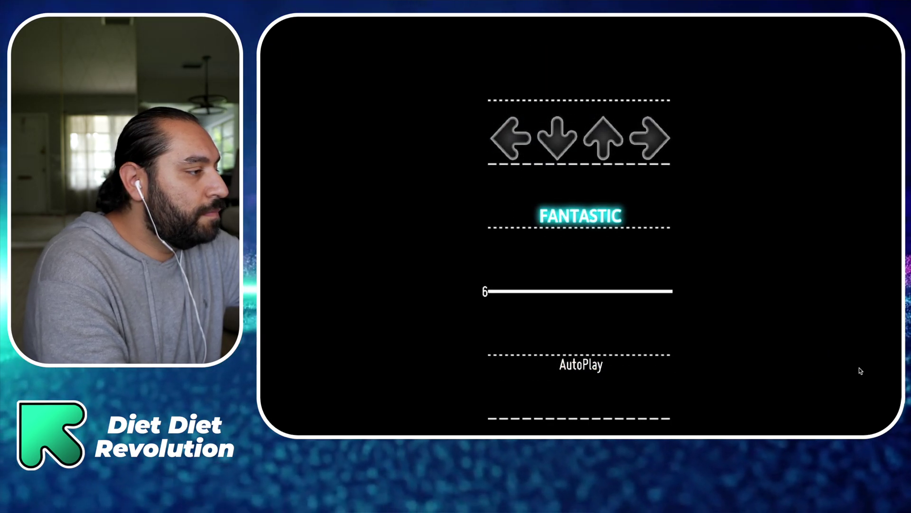
{"action": "key", "text": "Escape"}
- Replace the left note at beat 23 with a left note at beat 23.25 and play the passage back
{"action": "key", "text": "1"}
{"action": "key", "text": "Down"}
{"action": "key", "text": "Down"}
{"action": "key", "text": "Down"}
{"action": "key", "text": "p"}
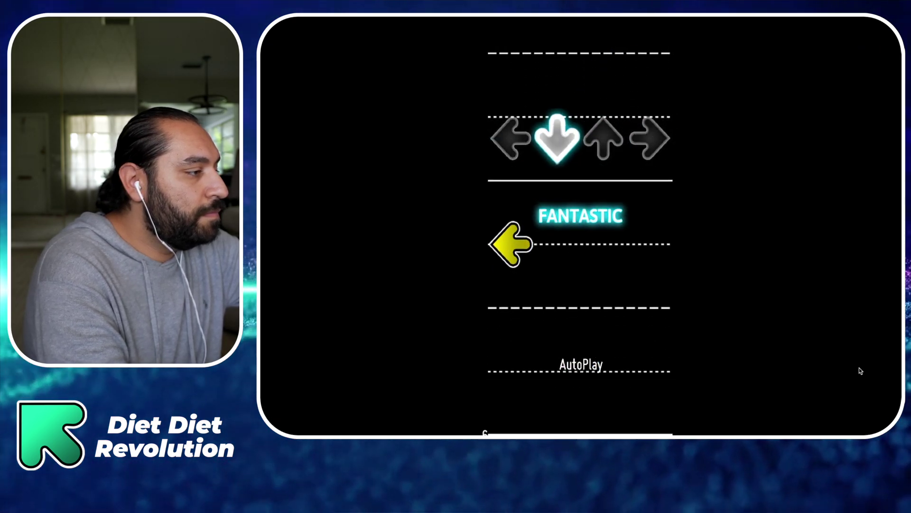
{"action": "key", "text": "Escape"}
- Place a right note at beat 24, up at 24.5, right at 24.75 and left at 25.5, and play them back
{"action": "key", "text": "4"}
{"action": "key", "text": "Down"}
{"action": "key", "text": "Down"}
{"action": "key", "text": "Down"}
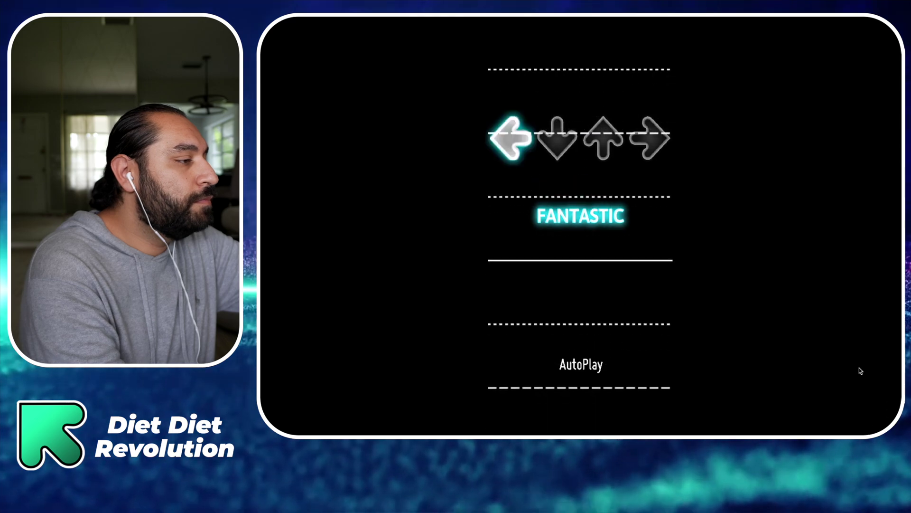
{"action": "key", "text": "Escape"}
- Play the written section back from beat 17.5 and move to beat 26.5
{"action": "key", "text": "p"}
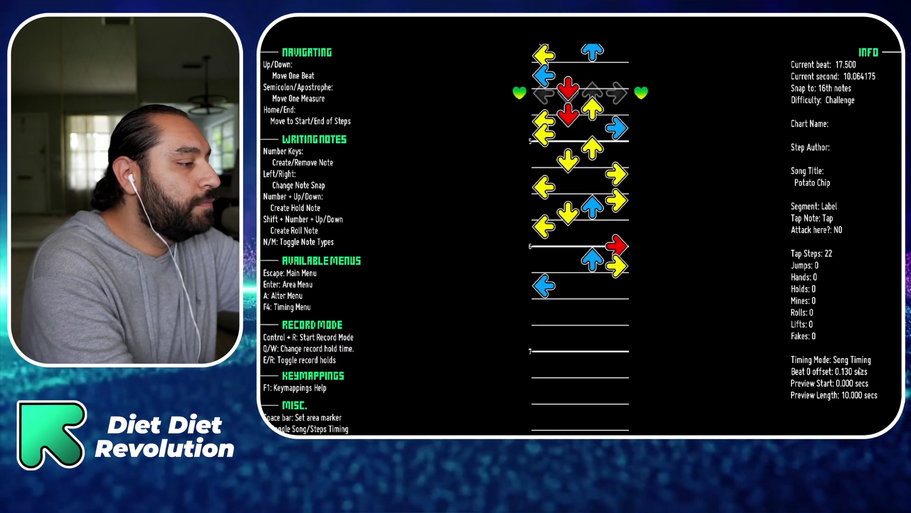
{"action": "key", "text": "Escape"}
{"action": "key", "text": "Down"}
{"action": "key", "text": "Down"}
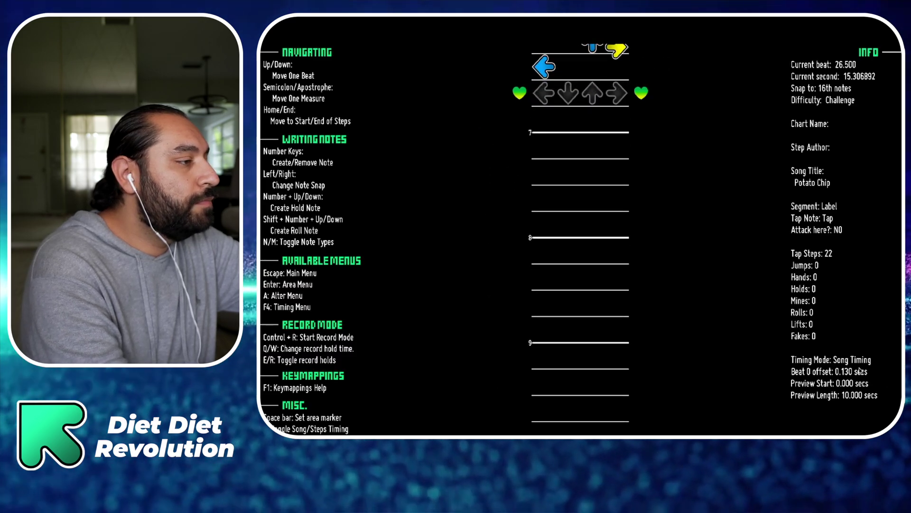
- Try a right note at beat 26.25 and a down note at beat 26.5, checking them in playback
{"action": "key", "text": "4"}
{"action": "key", "text": "p"}
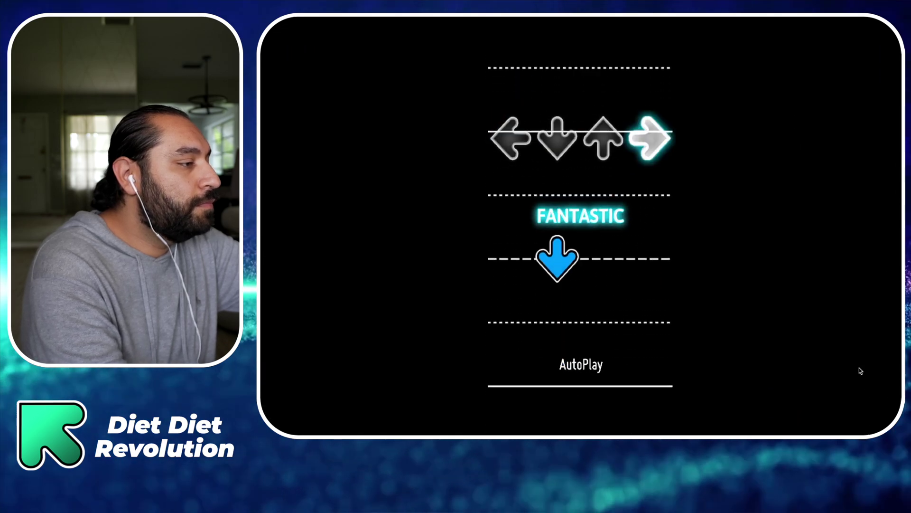
{"action": "key", "text": "Escape"}
{"action": "key", "text": "Down"}
{"action": "key", "text": "Down"}
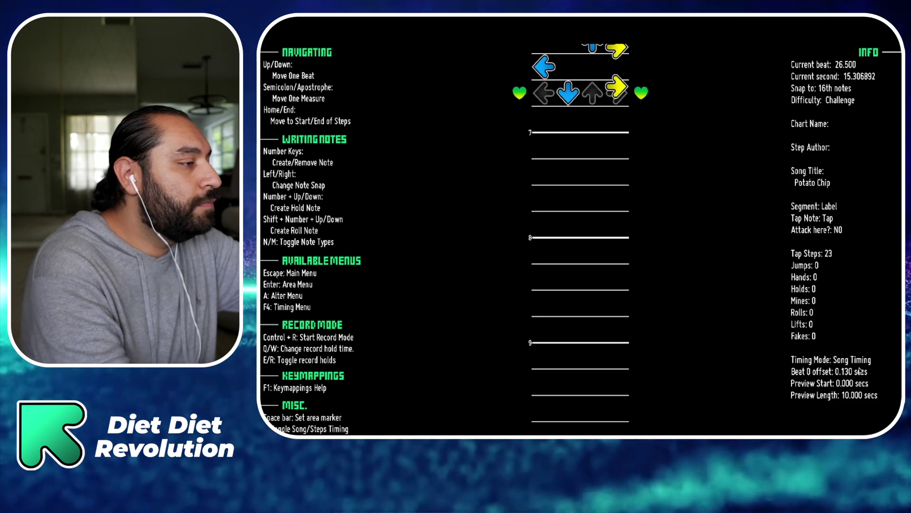
- Remove the notes at beats 26.25 and 26.5 and replay the section to hear its rhythm
{"action": "key", "text": "p"}
{"action": "key", "text": "Escape"}
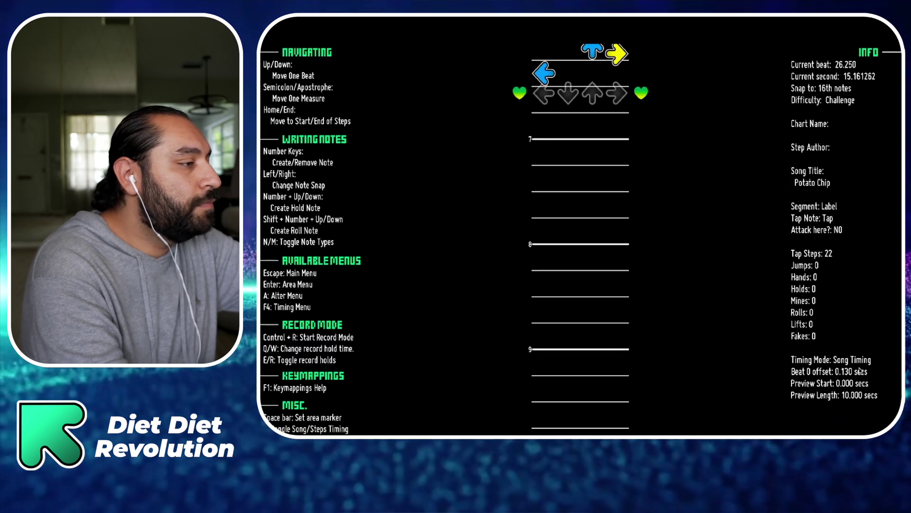
{"action": "key", "text": "p"}
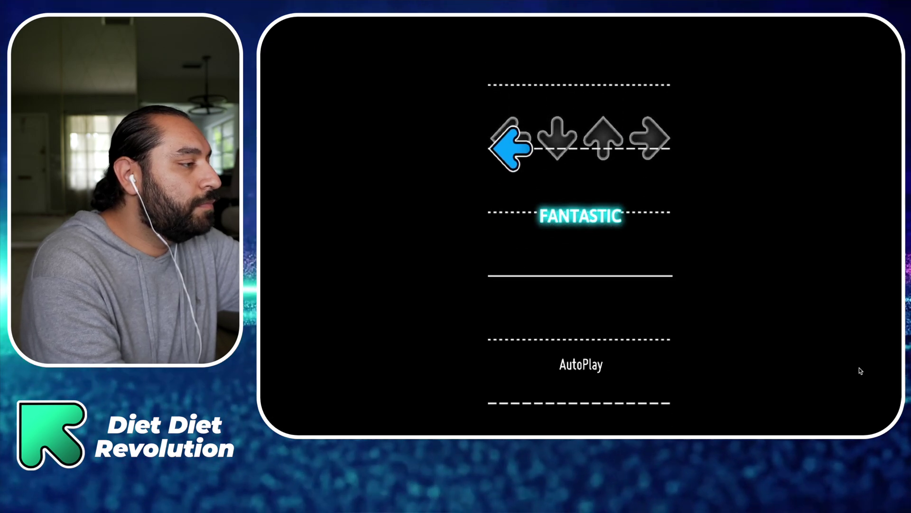
{"action": "key", "text": "Escape"}
{"action": "key", "text": "Down"}
{"action": "key", "text": "1"}
{"action": "key", "text": "Down"}
{"action": "key", "text": "p"}
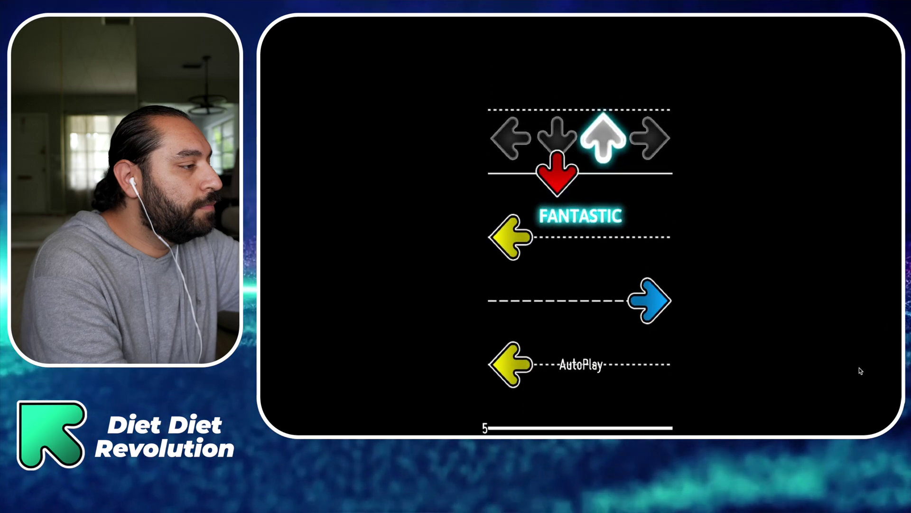
{"action": "key", "text": "Escape"}
- Set the note snap to 8th notes and place an up note at beat 26
{"action": "key", "text": "Left"}
{"action": "key", "text": "Down"}
{"action": "key", "text": "Down"}
{"action": "key", "text": "Down"}
{"action": "key", "text": "Down"}
{"action": "key", "text": "Down"}
{"action": "key", "text": "Down"}
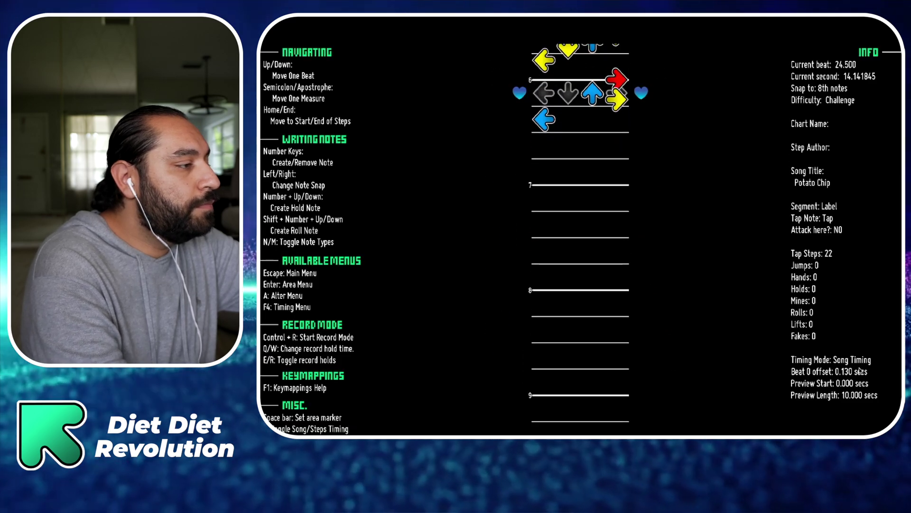
{"action": "key", "text": "3"}
- Set the note snap to 16th notes, place a down note at beat 26.75 and a right note at beat 27, and play them back
{"action": "key", "text": "Right"}
{"action": "key", "text": "Down"}
{"action": "key", "text": "Down"}
{"action": "key", "text": "Down"}
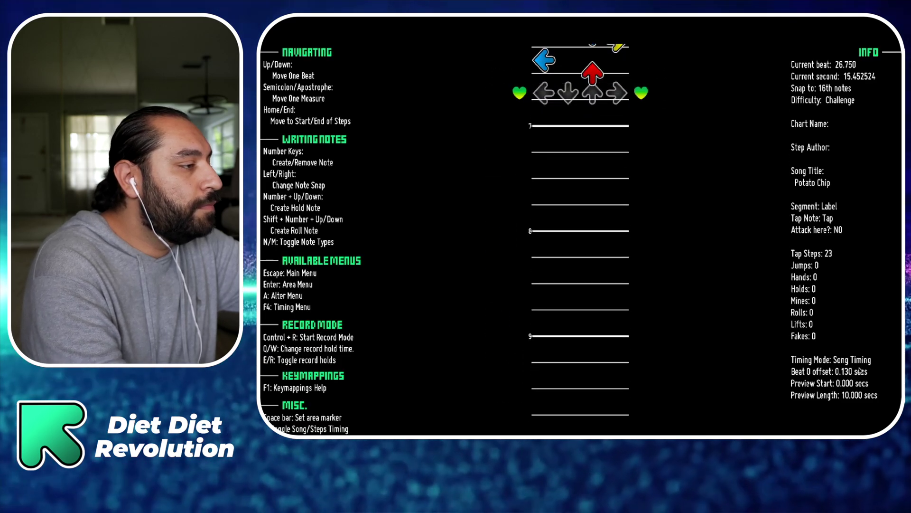
{"action": "key", "text": "2"}
{"action": "key", "text": "Down"}
{"action": "key", "text": "4"}
{"action": "key", "text": "p"}
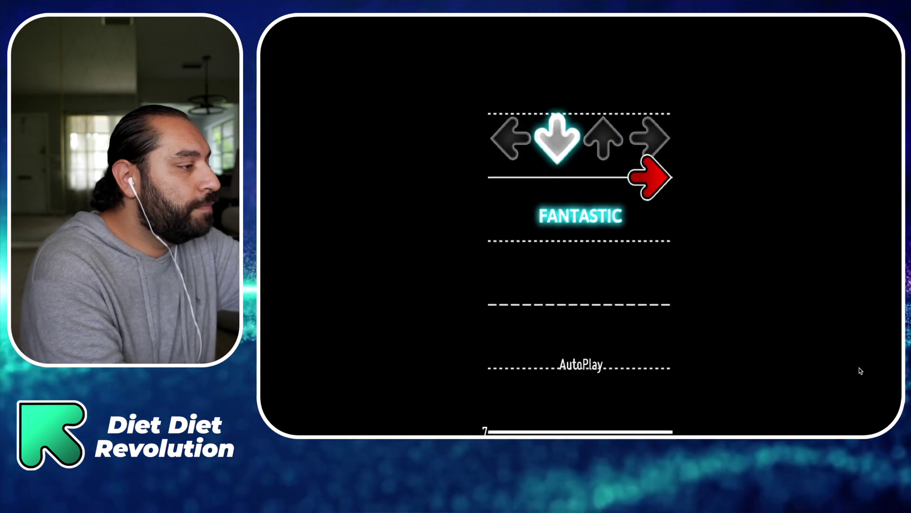
{"action": "key", "text": "Escape"}
- Add notes at beats 27.25, 27.5 and 27.75, with a down note on beat 27.75
{"action": "key", "text": "Down"}
{"action": "key", "text": "Down"}
{"action": "key", "text": "Down"}
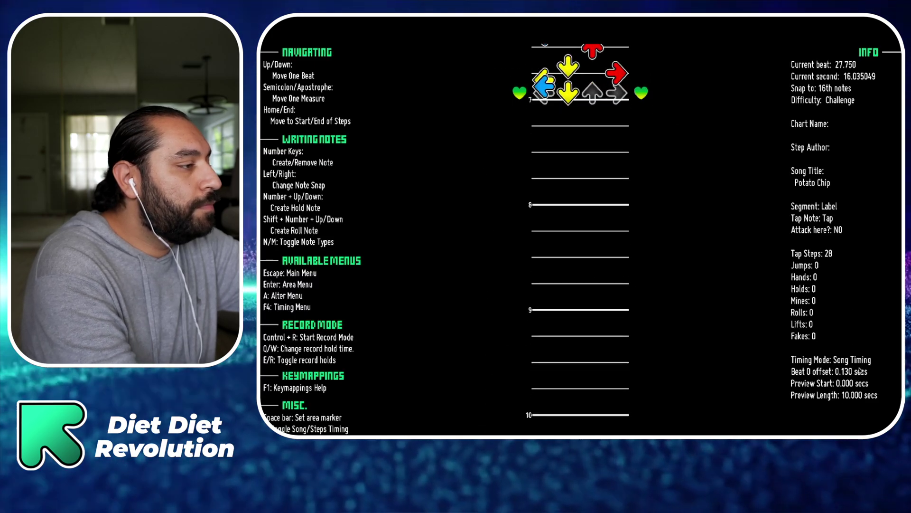
- Extend the pattern with up, right, left, up and down notes at beats 29.25, 29.75, 30.25, 30.5 and 30.75, and play it back
{"action": "key", "text": "p"}
{"action": "key", "text": "Escape"}
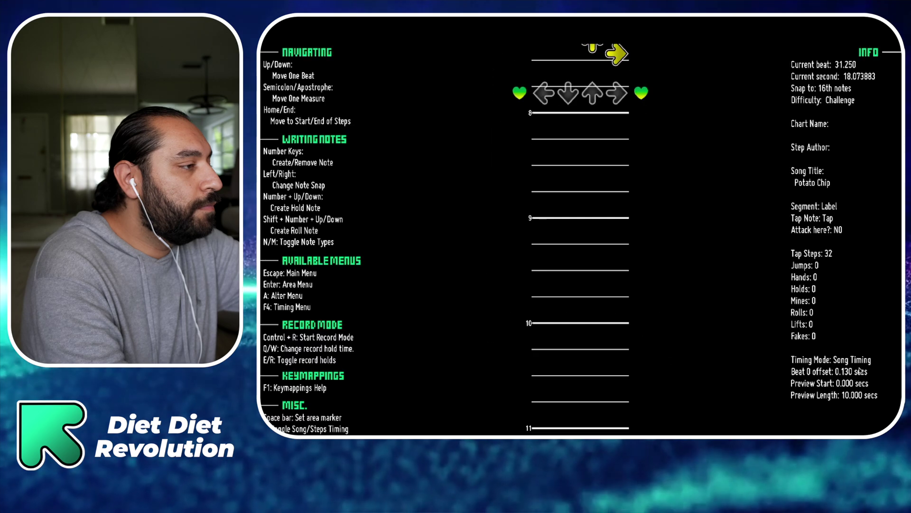
{"action": "key", "text": "p"}
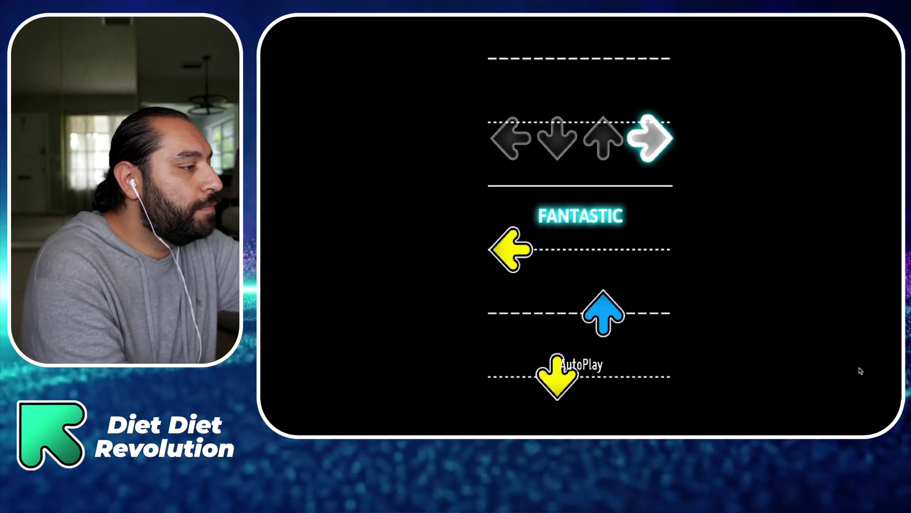
{"action": "key", "text": "Escape"}
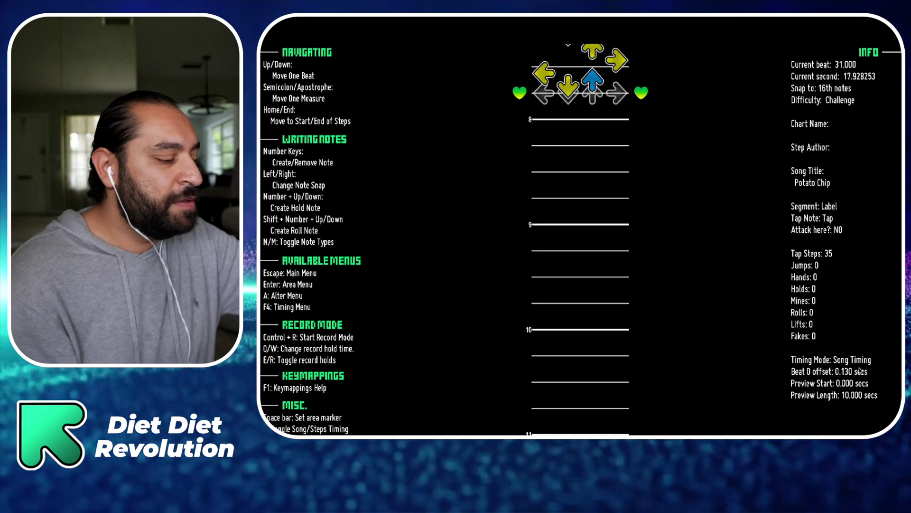
- Set the note snap to 32nd notes, place right, up and down notes at beats 31, 31.125 and 31.25, and play them back
{"action": "key", "text": "Right"}
{"action": "key", "text": "Right"}
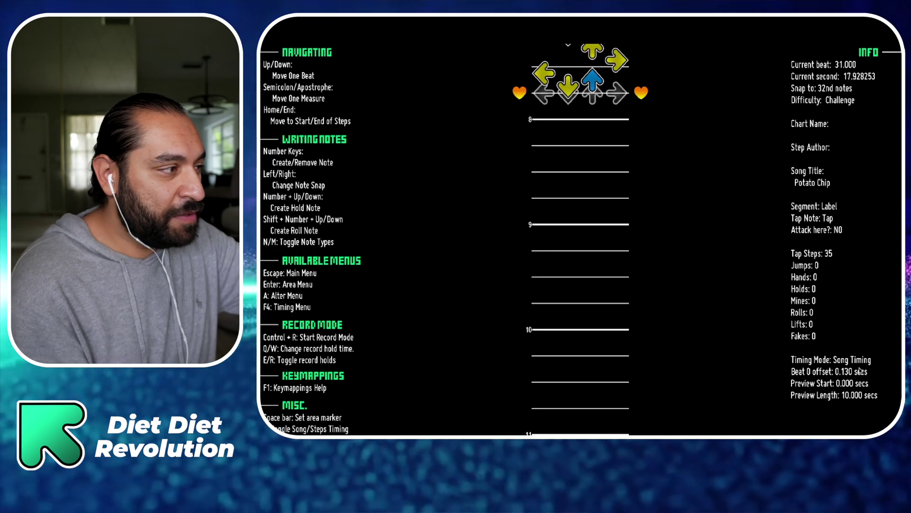
{"action": "key", "text": "p"}
{"action": "key", "text": "Escape"}
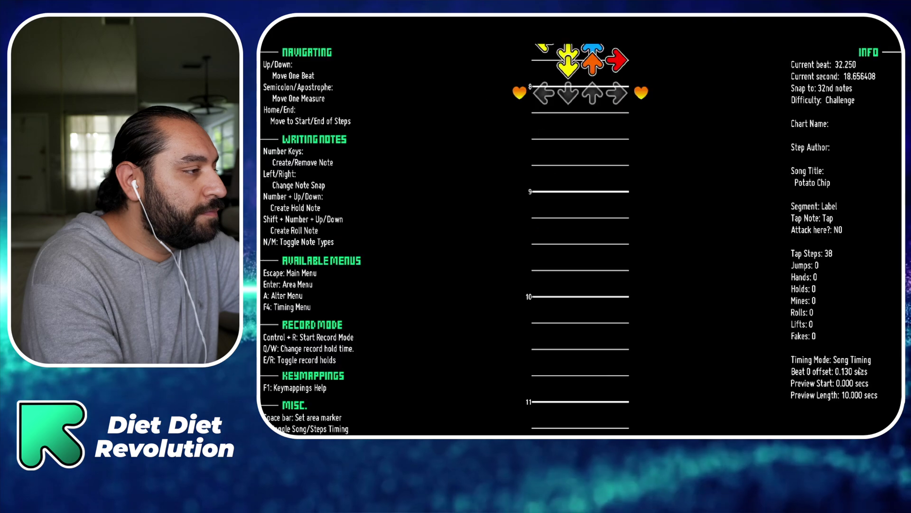
- Replace the down note at beat 31.25 with a right note and play the passage back
{"action": "key", "text": "Up"}
{"action": "key", "text": "Right"}
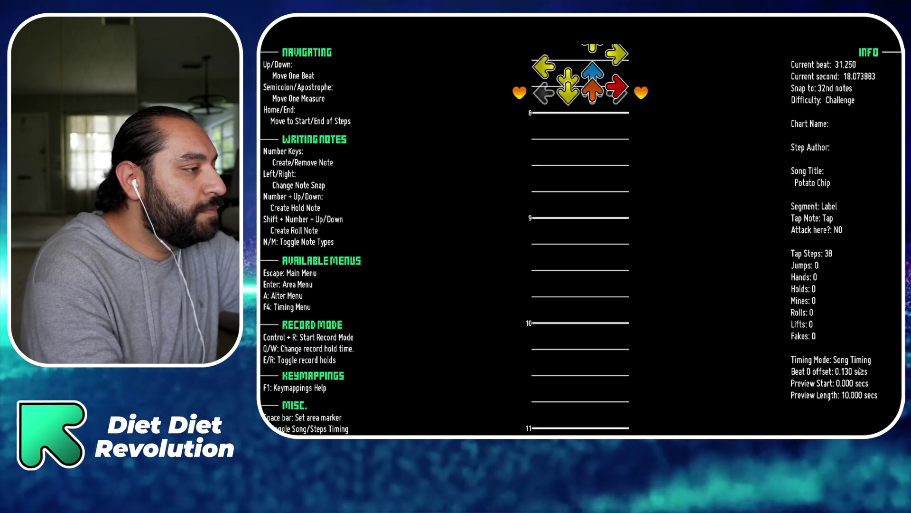
{"action": "key", "text": "p"}
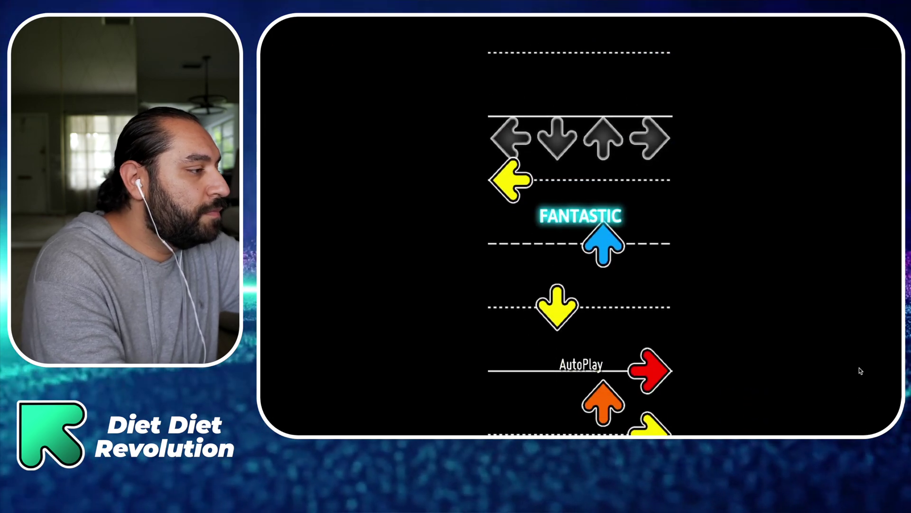
- Set the note snap to 16th notes, add a down note at beat 31.5 and an up note at beat 31.75, and play them back
{"action": "key", "text": "Escape"}
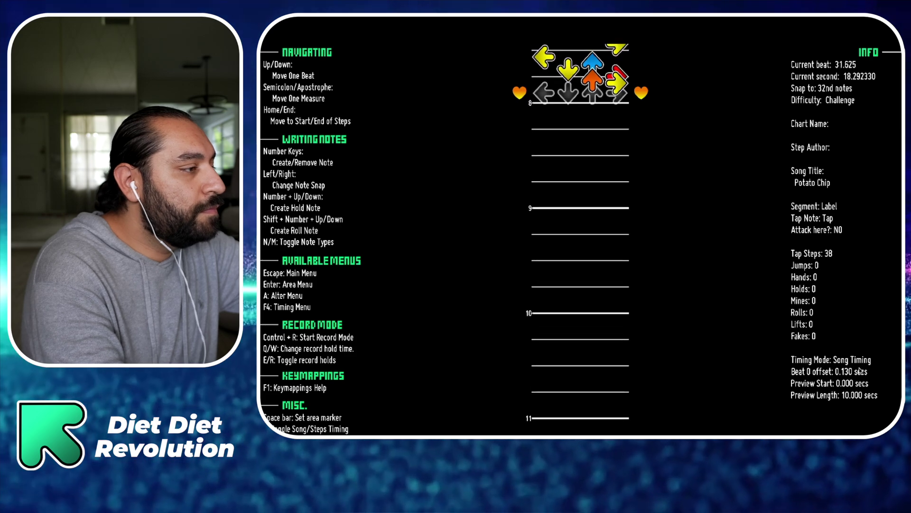
{"action": "key", "text": "p"}
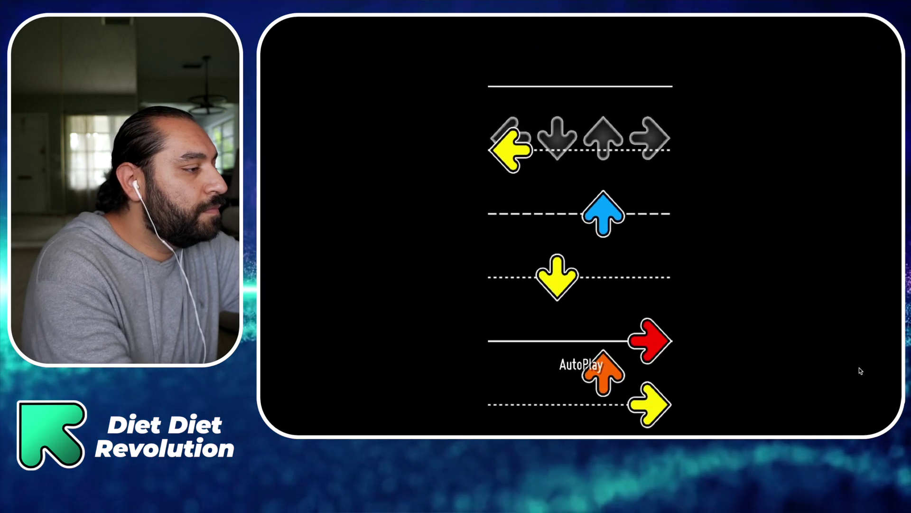
{"action": "key", "text": "Escape"}
{"action": "key", "text": "Left"}
{"action": "key", "text": "semicolon"}
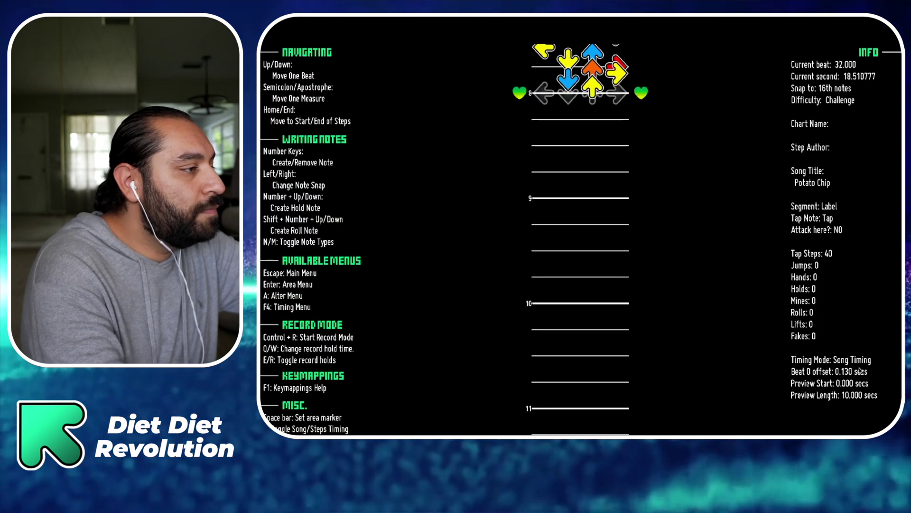
{"action": "key", "text": "p"}
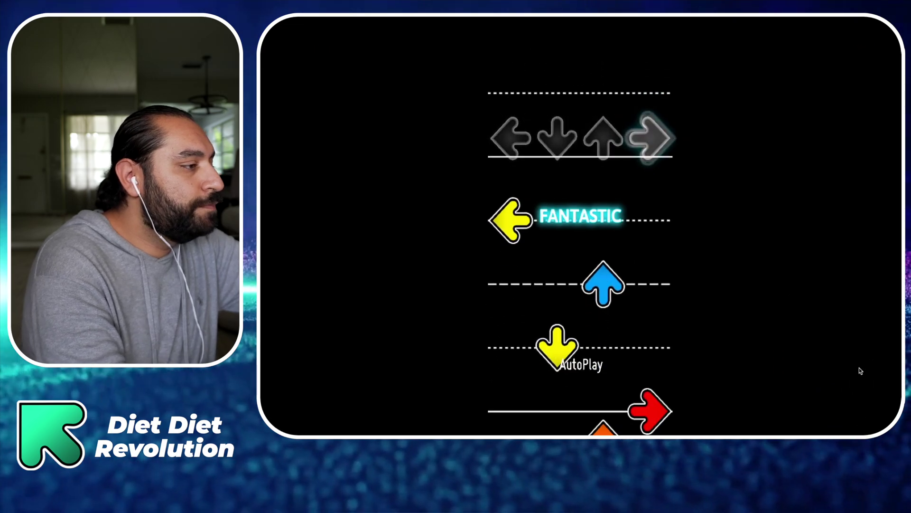
{"action": "key", "text": "Escape"}
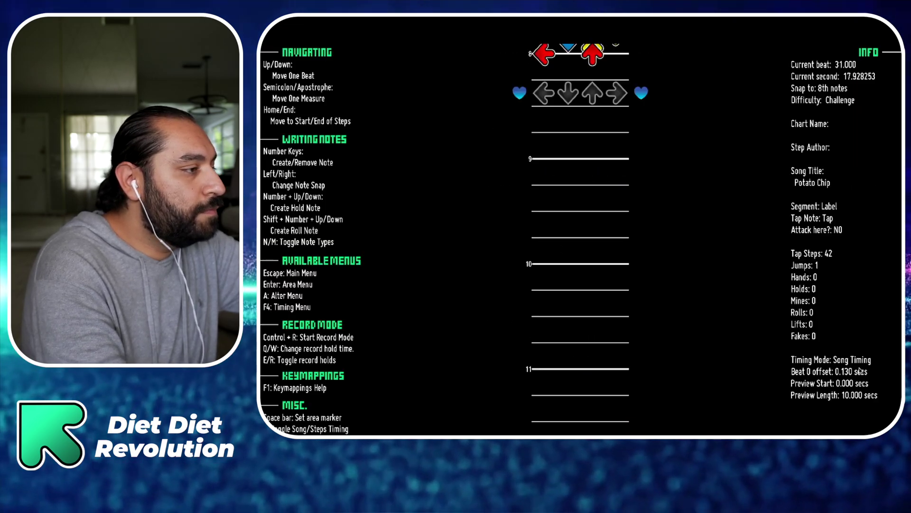
- Add a left-up jump at beat 32 plus right, left and right notes at beats 32.5, 32.75 and 33.5, and play them back
{"action": "key", "text": "Down"}
{"action": "key", "text": "1"}
{"action": "key", "text": "Down"}
{"action": "key", "text": "4"}
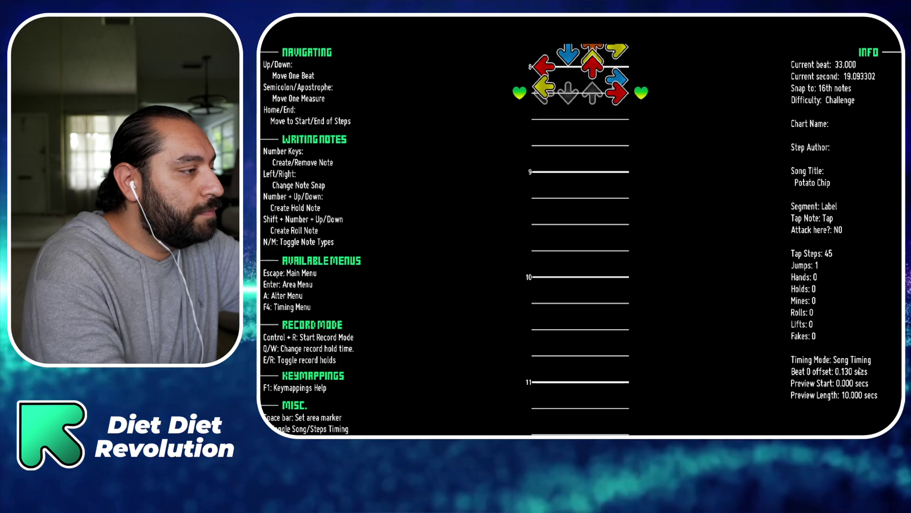
{"action": "key", "text": "p"}
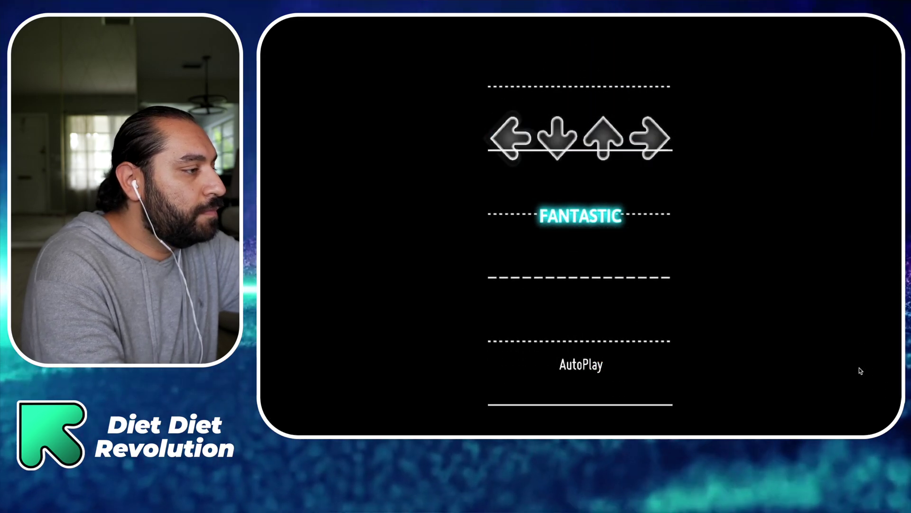
{"action": "key", "text": "Escape"}
{"action": "key", "text": "p"}
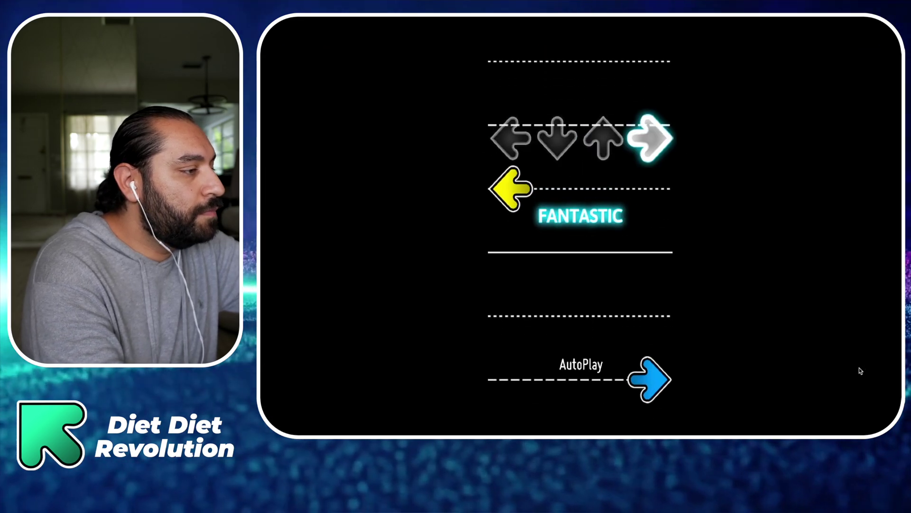
{"action": "key", "text": "Escape"}
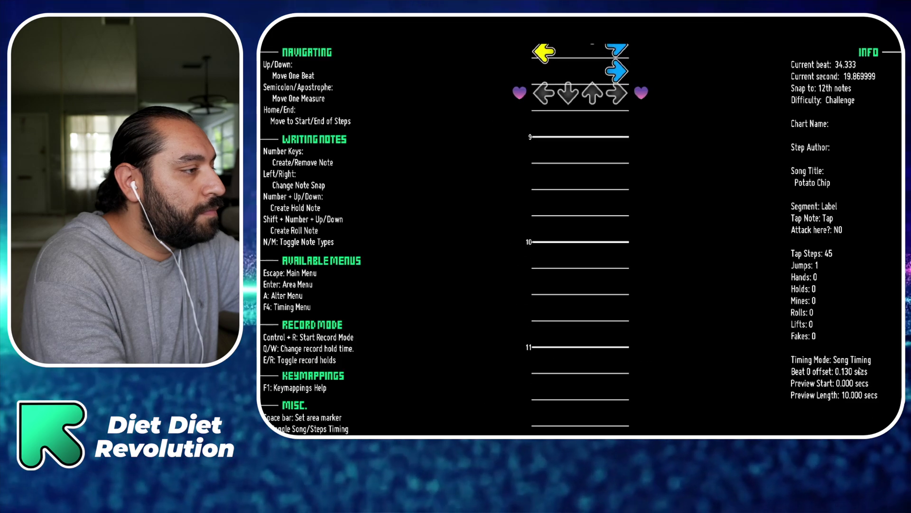
- Add up, down and left notes at beats 34, 34.5 and 34.75 with 16th-note snap, and play them back
{"action": "key", "text": "Right"}
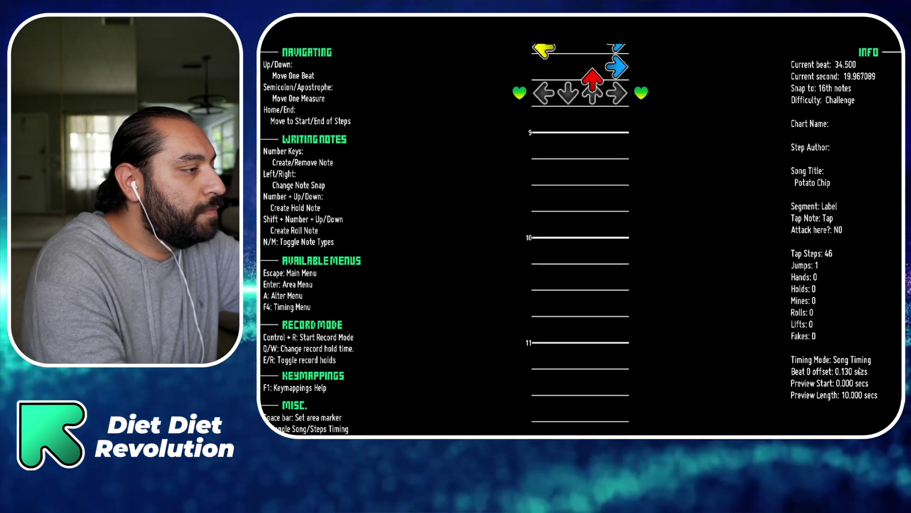
{"action": "key", "text": "2"}
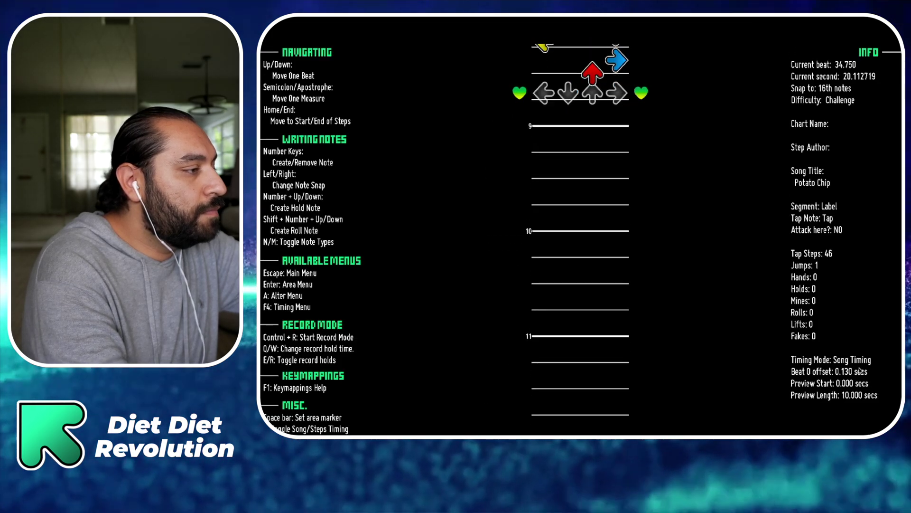
{"action": "key", "text": "p"}
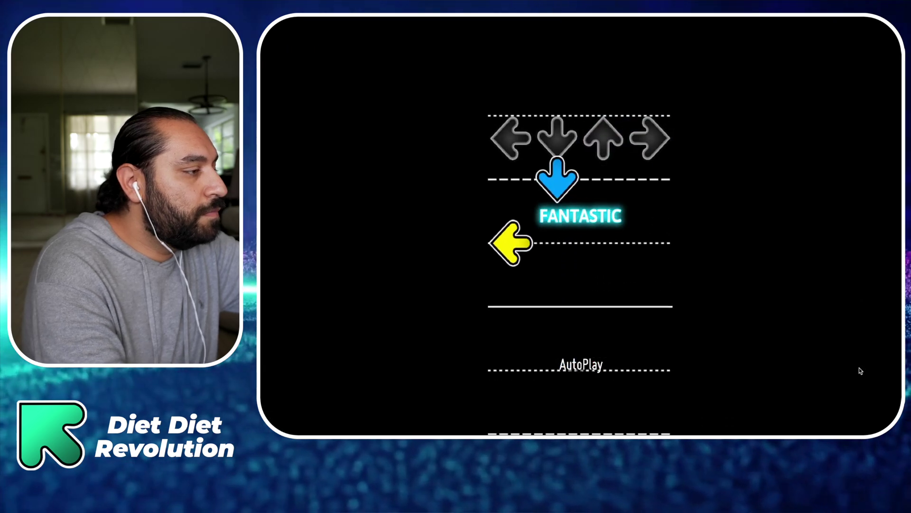
{"action": "key", "text": "Escape"}
{"action": "key", "text": "p"}
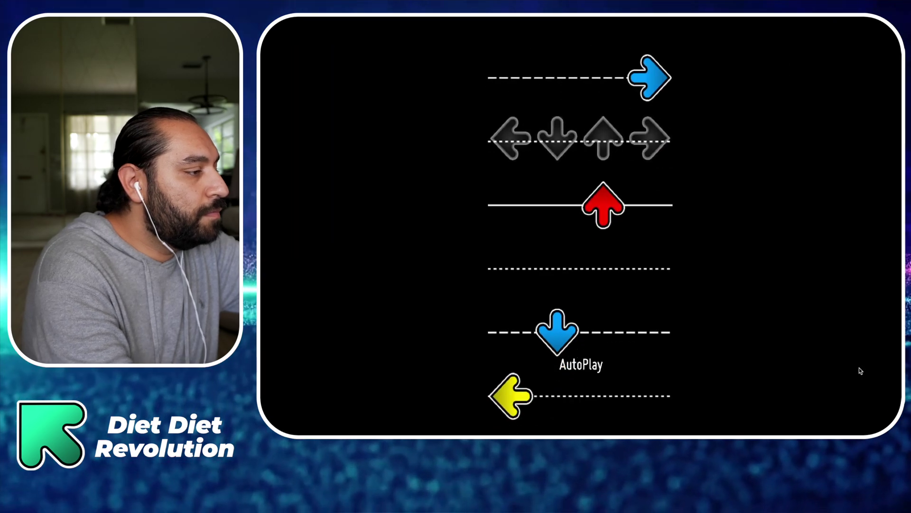
{"action": "key", "text": "Escape"}
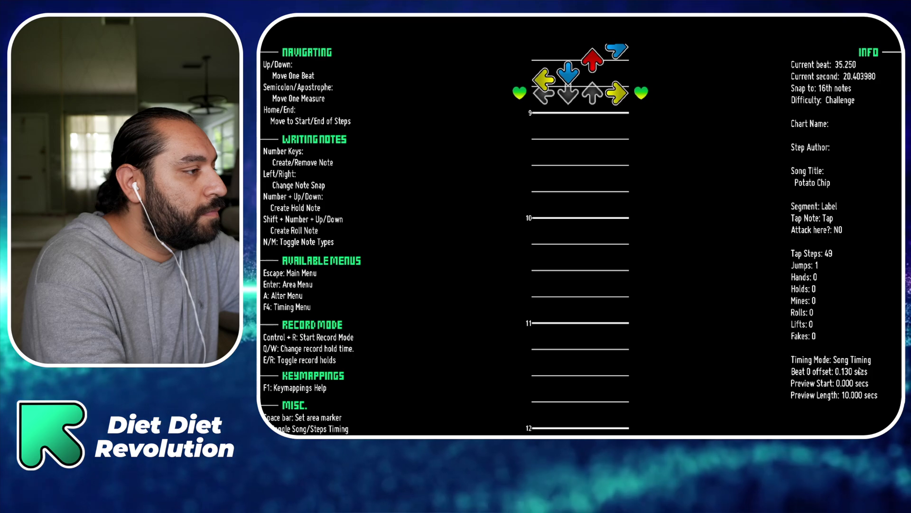
- Continue the chart with a right note at beat 35.25 and up, left and right notes at beats 36.75, 37.25 and 37.75, checking by playback
{"action": "key", "text": "p"}
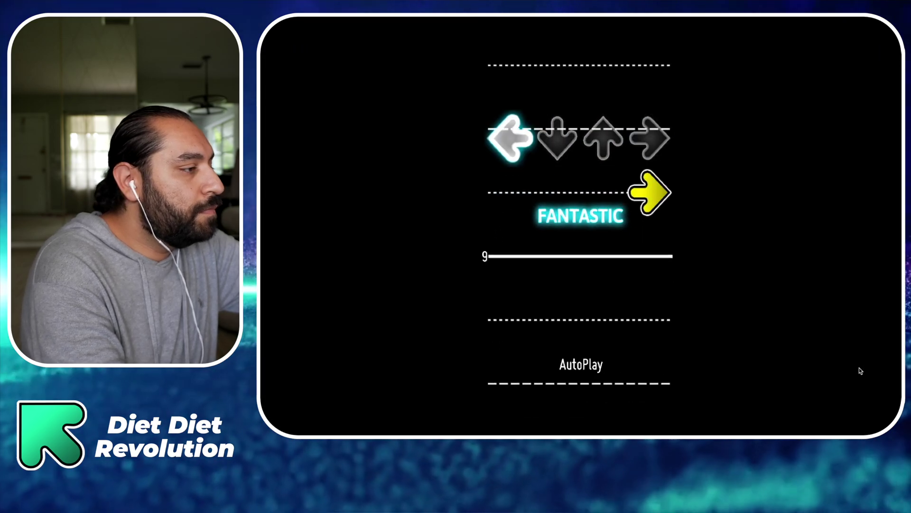
{"action": "key", "text": "Escape"}
{"action": "key", "text": "Down"}
{"action": "key", "text": "Down"}
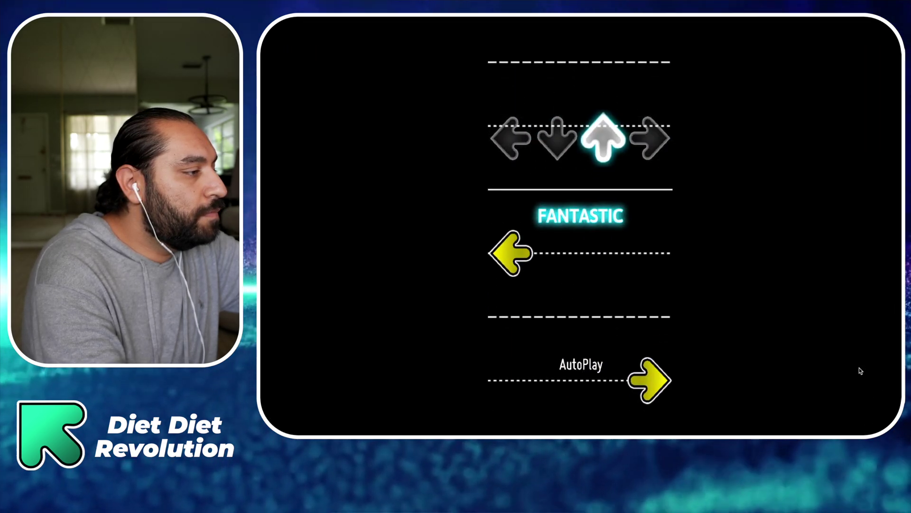
{"action": "key", "text": "Escape"}
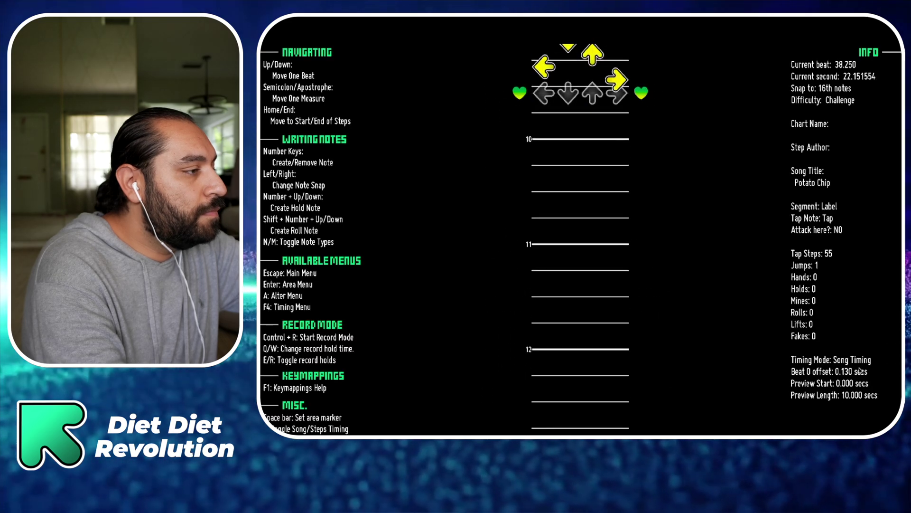
- Extend the pattern with up, down and up notes at beats 44.25, 44.75 and 45.25, a right hold from 45.75 and a left note at 48
{"action": "key", "text": "Down"}
{"action": "key", "text": "Down"}
{"action": "key", "text": "p"}
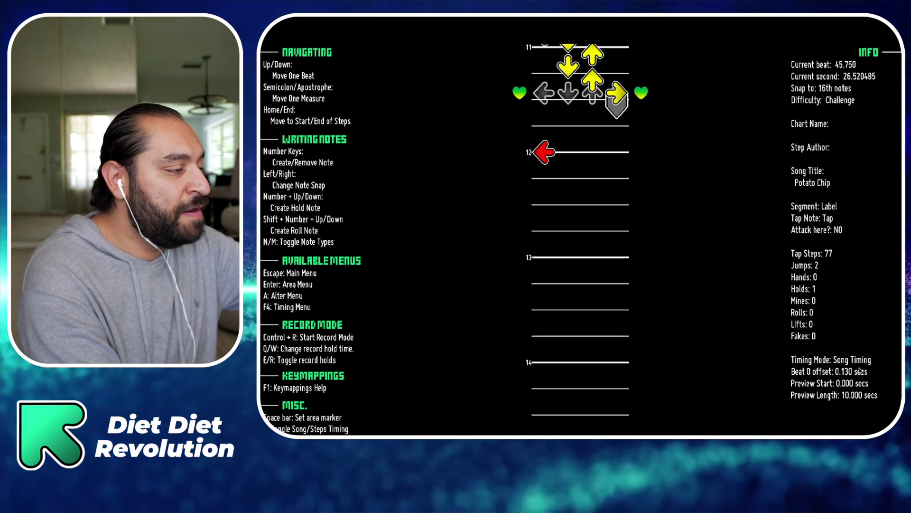
- Convert the right hold at beat 45.75 into a roll and play it back
{"action": "key", "text": "shift+Down"}
{"action": "key", "text": "shift+Down"}
{"action": "key", "text": "shift+Up"}
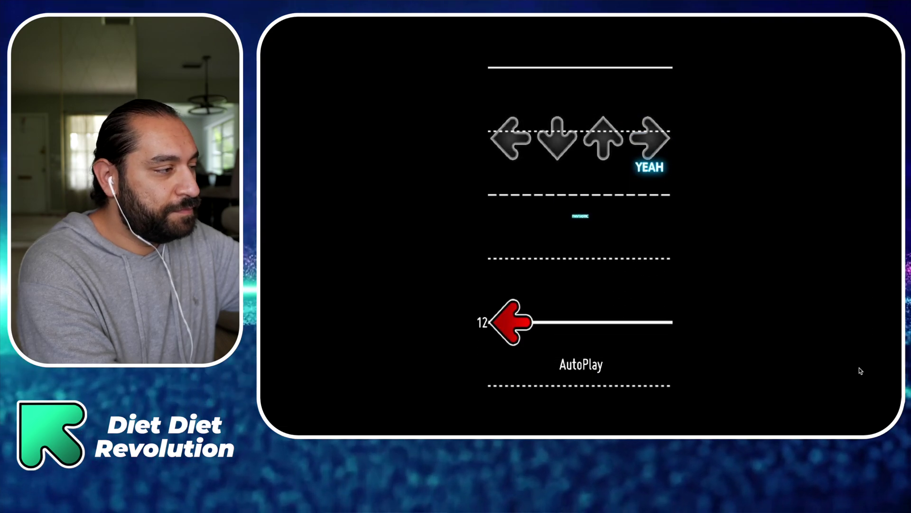
{"action": "key", "text": "Escape"}
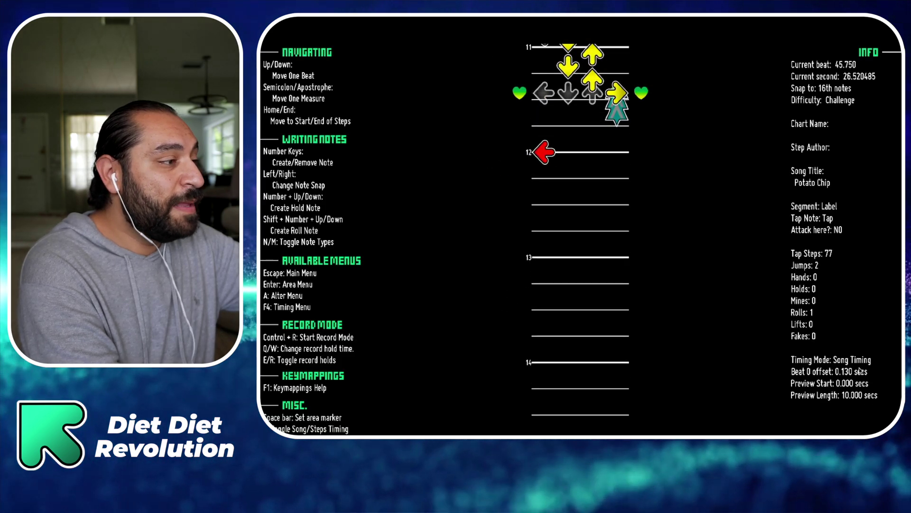
- Replace the roll at beat 45.75 with a plain right note and play the song ahead to about beat 63.5
{"action": "key", "text": "4"}
{"action": "key", "text": "Down"}
{"action": "key", "text": "Down"}
{"action": "key", "text": "Down"}
{"action": "key", "text": "Down"}
{"action": "key", "text": "Down"}
{"action": "key", "text": "Down"}
{"action": "key", "text": "Down"}
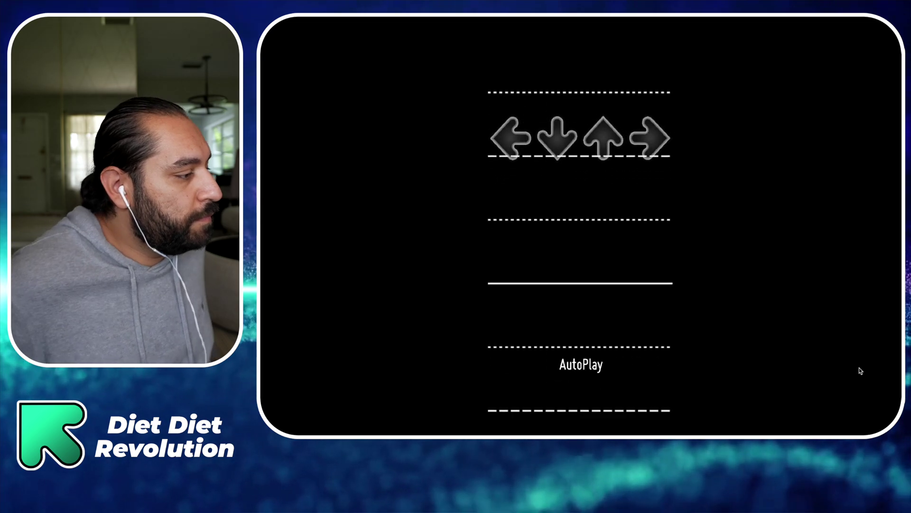
{"action": "key", "text": "Escape"}
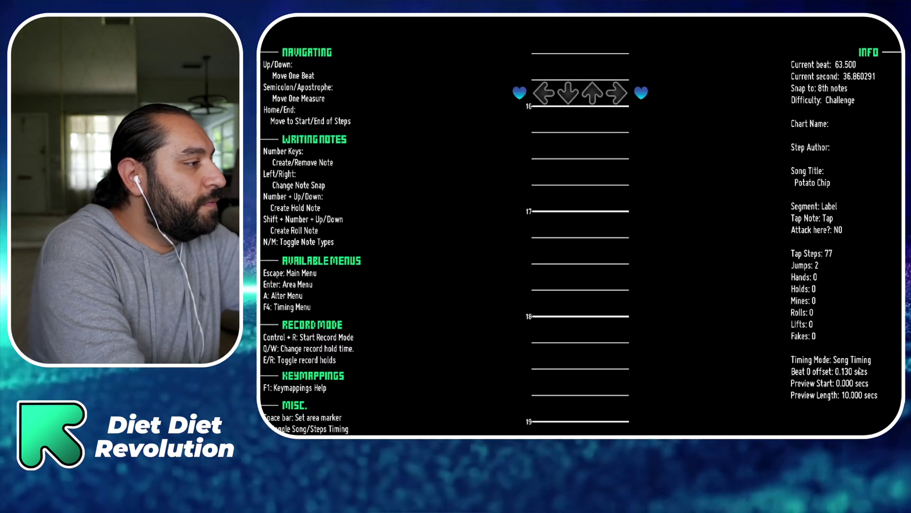
- Save the chart and mark the area from beat 48 to beat 64 as the selection
{"action": "key", "text": "p"}
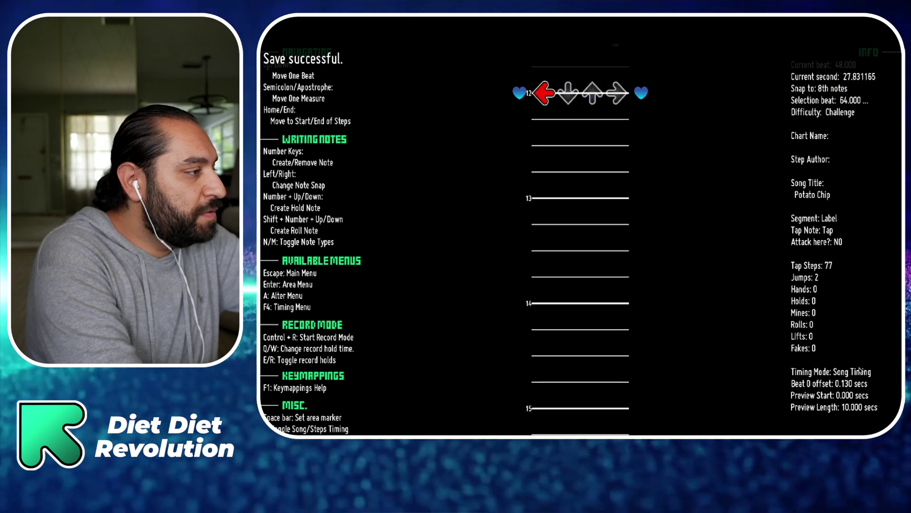
{"action": "key", "text": "space"}
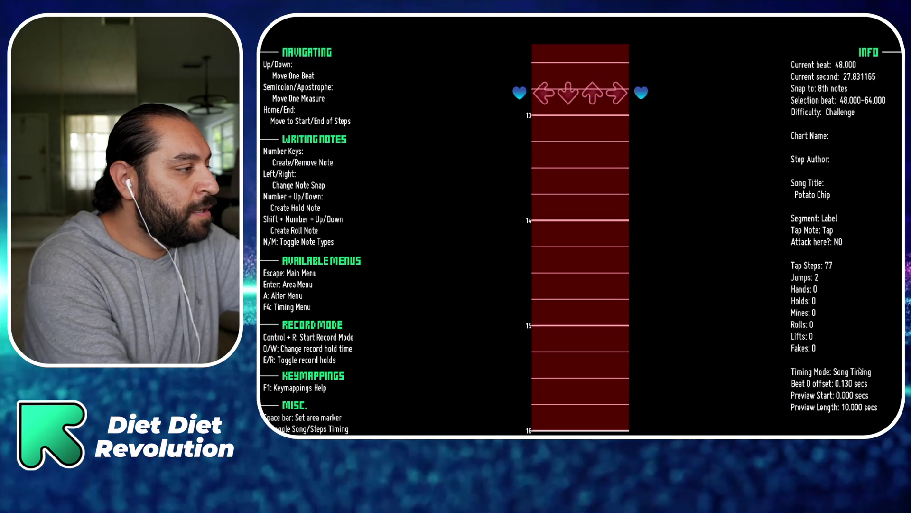
{"action": "key", "text": "ctrl+r"}
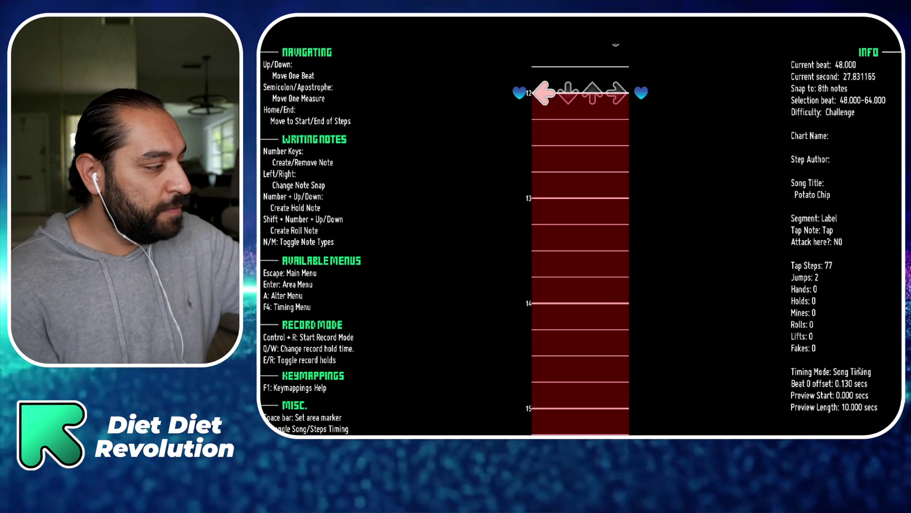
- Apply the Compress 2x tempo change to the selected area and play the song from beat 48
{"action": "key", "text": "Return"}
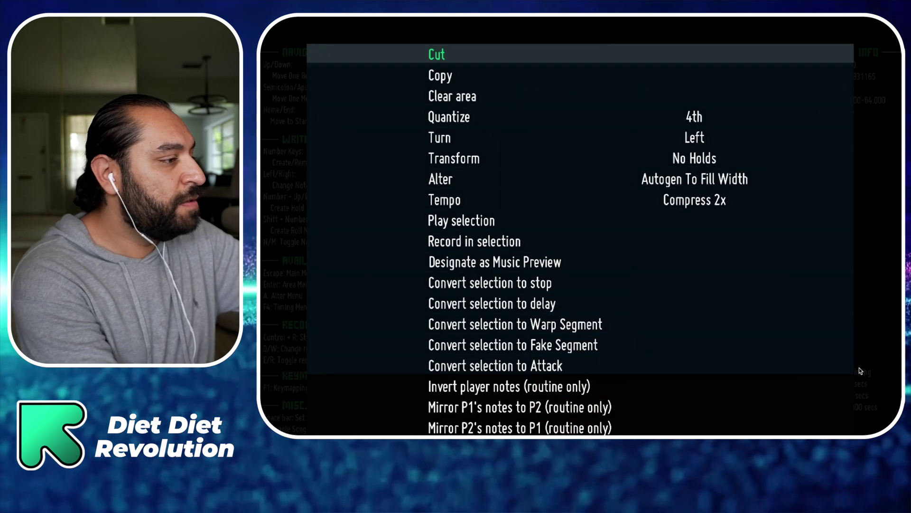
{"action": "key", "text": "Down"}
{"action": "key", "text": "Down"}
{"action": "key", "text": "Down"}
{"action": "key", "text": "Down"}
{"action": "key", "text": "Down"}
{"action": "key", "text": "Down"}
{"action": "key", "text": "Down"}
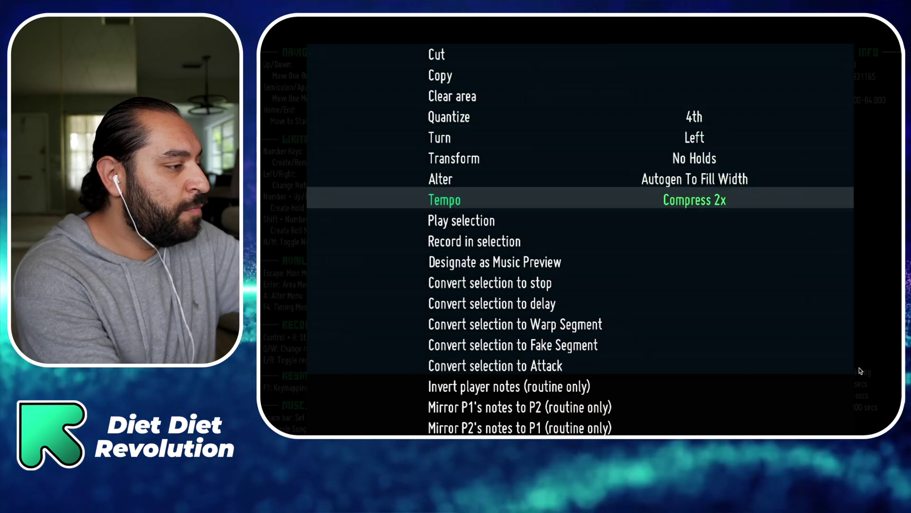
{"action": "key", "text": "Return"}
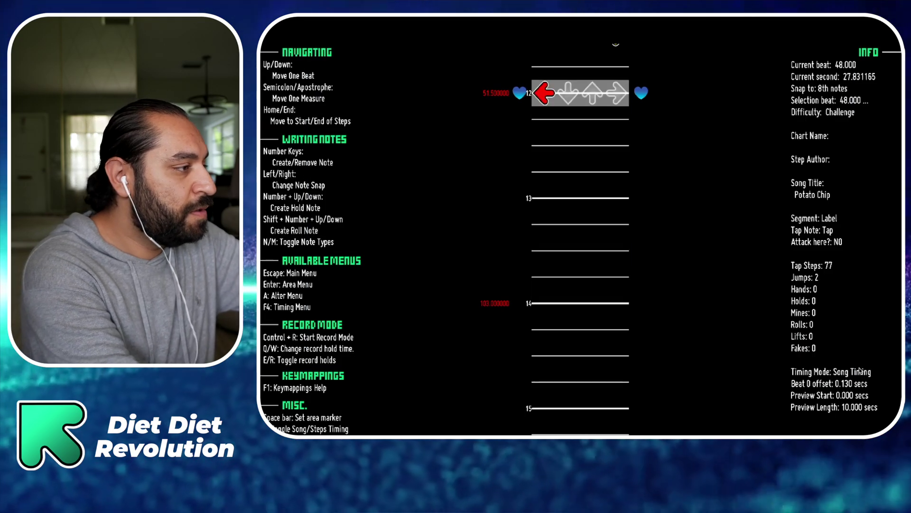
{"action": "key", "text": "p"}
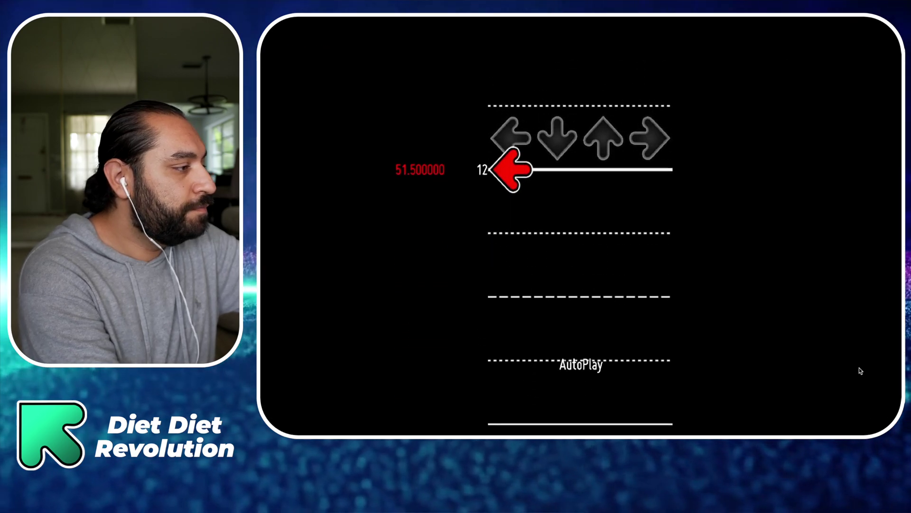
{"action": "key", "text": "Escape"}
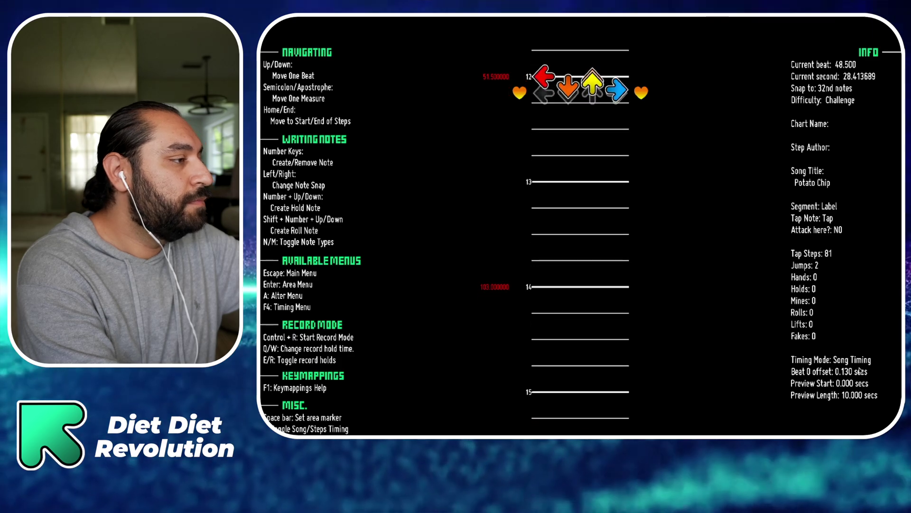
- Set the snap to 32nd notes and place a note on every 32nd from beat 48.125 through 48.625, checking by playback
{"action": "key", "text": "p"}
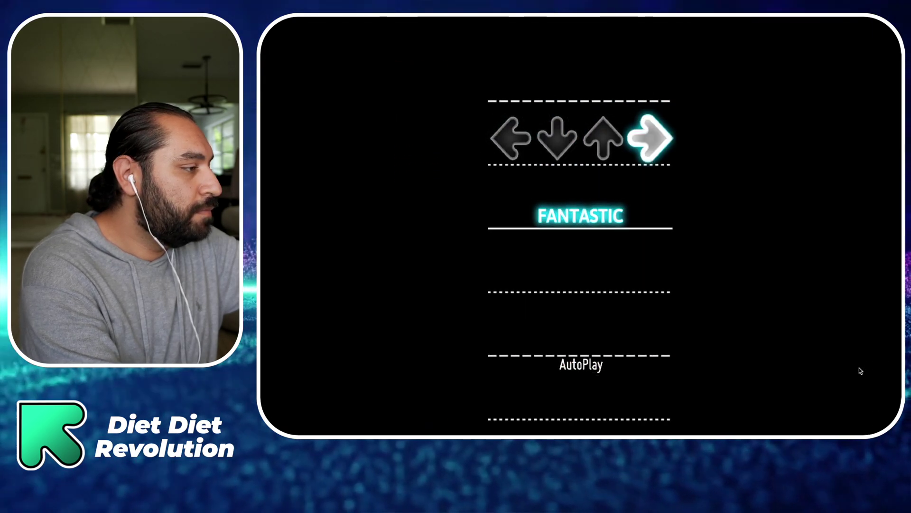
{"action": "key", "text": "Escape"}
{"action": "key", "text": "1"}
{"action": "key", "text": "Down"}
{"action": "key", "text": "Down"}
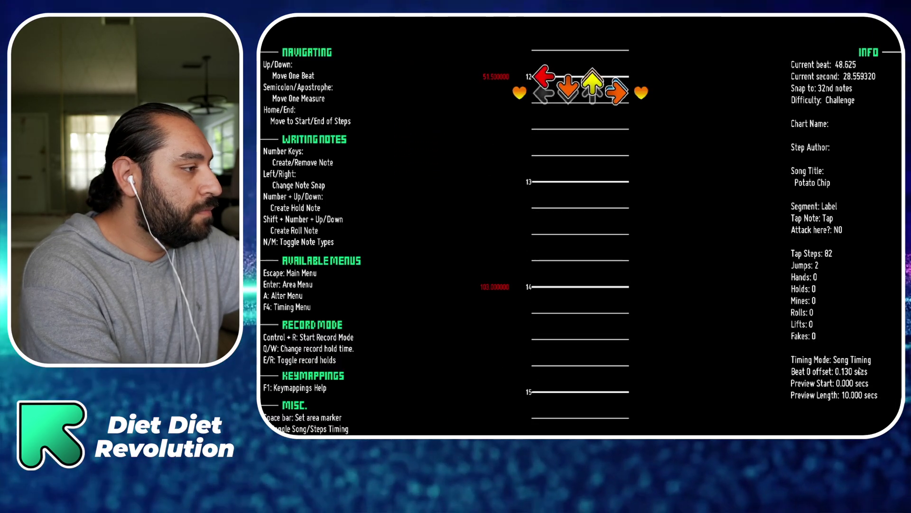
- Continue the stream with a note on every 32nd from beat 48.75 through 49.75, with a down note on beat 49.75
{"action": "key", "text": "3"}
{"action": "key", "text": "Down"}
{"action": "key", "text": "Down"}
{"action": "key", "text": "1"}
{"action": "key", "text": "2"}
{"action": "key", "text": "Down"}
{"action": "key", "text": "Down"}
{"action": "key", "text": "3"}
{"action": "key", "text": "1"}
{"action": "key", "text": "Down"}
{"action": "key", "text": "Down"}
{"action": "key", "text": "2"}
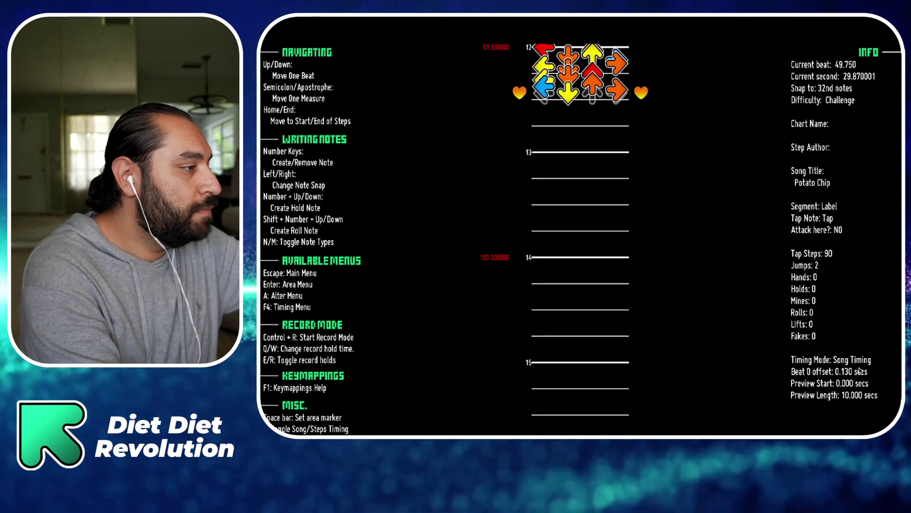
- Add a right note at beat 49.875 and an up note at beat 50, and play the stream back
{"action": "key", "text": "Down"}
{"action": "key", "text": "4"}
{"action": "key", "text": "Down"}
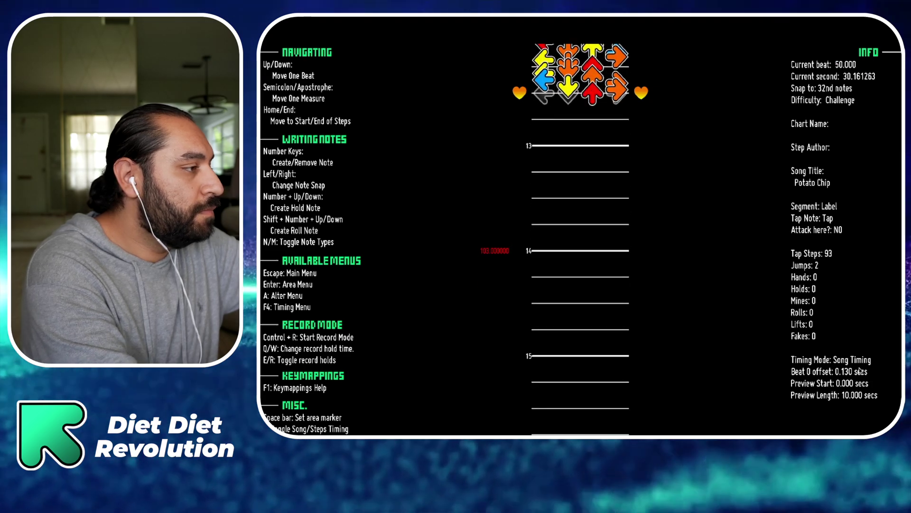
{"action": "key", "text": "p"}
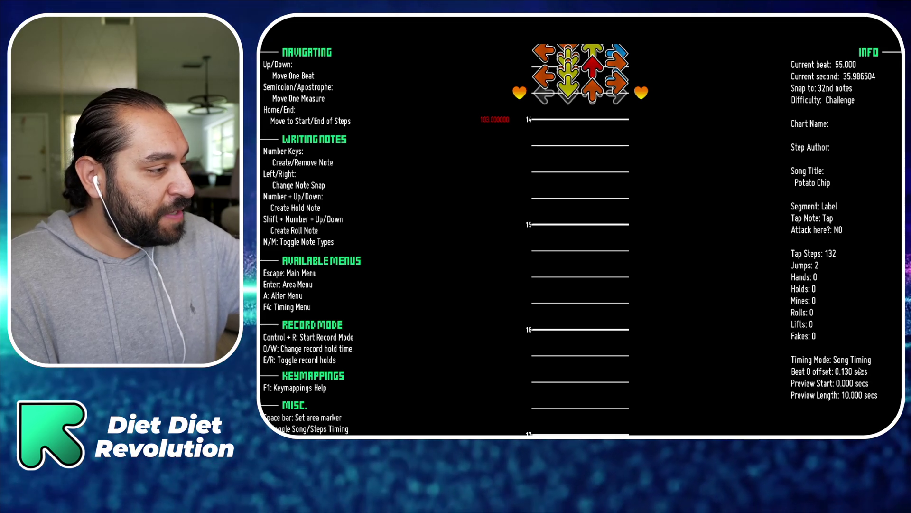
- Switch the note type to Mine and place single mines on successive 32nds, from left at beat 55 to right at beat 55.375
{"action": "key", "text": "m"}
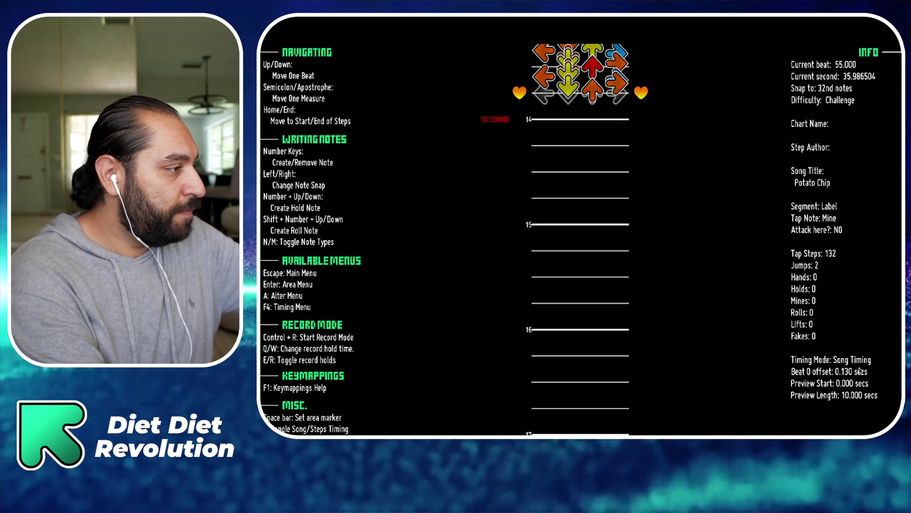
{"action": "key", "text": "1"}
{"action": "key", "text": "Down"}
{"action": "key", "text": "2"}
{"action": "key", "text": "Down"}
{"action": "key", "text": "3"}
{"action": "key", "text": "Down"}
{"action": "key", "text": "4"}
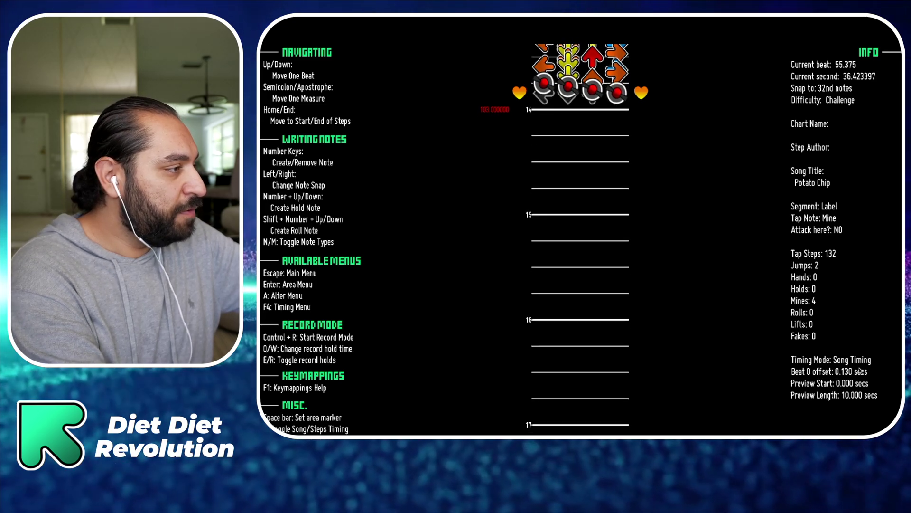
- Remove the staggered mines from beats 55 through 55.375
{"action": "key", "text": "Up"}
{"action": "key", "text": "Up"}
{"action": "key", "text": "Up"}
{"action": "key", "text": "Up"}
{"action": "key", "text": "Up"}
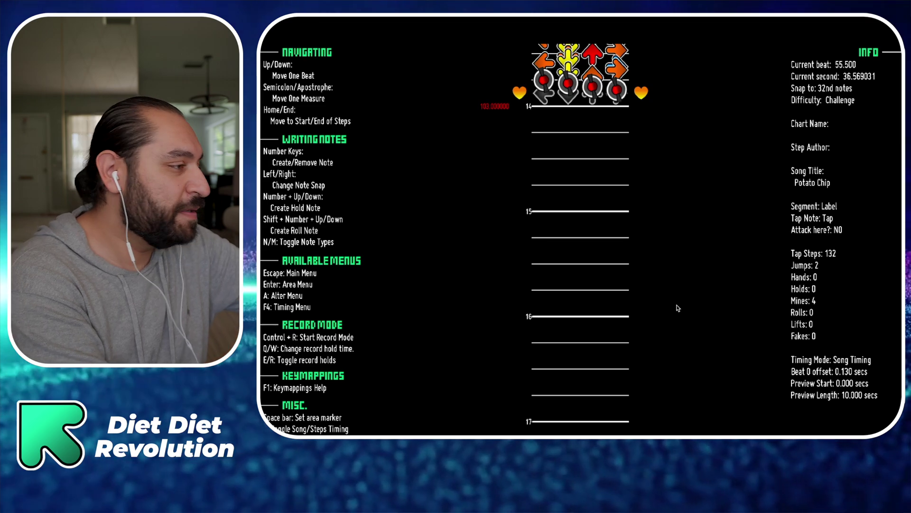
{"action": "key", "text": "Up"}
{"action": "key", "text": "Up"}
{"action": "key", "text": "Down"}
{"action": "key", "text": "Up"}
{"action": "key", "text": "Up"}
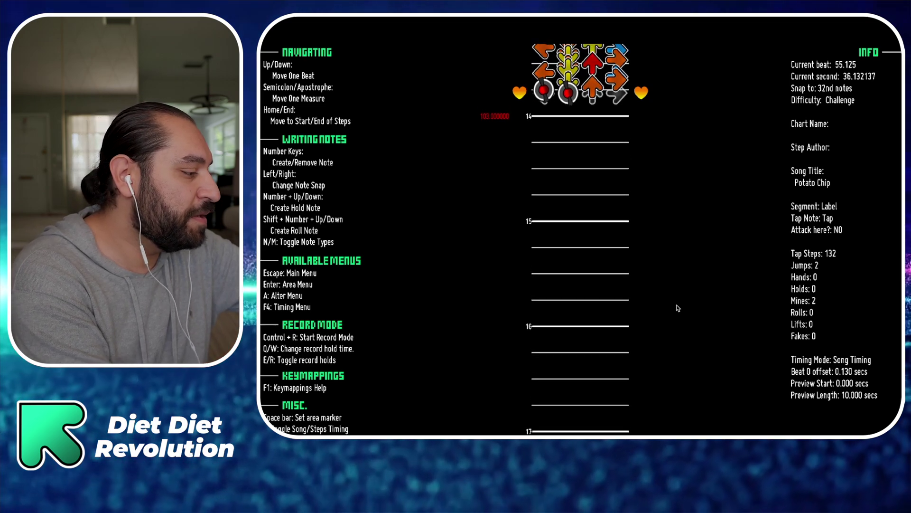
{"action": "key", "text": "Up"}
{"action": "key", "text": "1"}
{"action": "key", "text": "Down"}
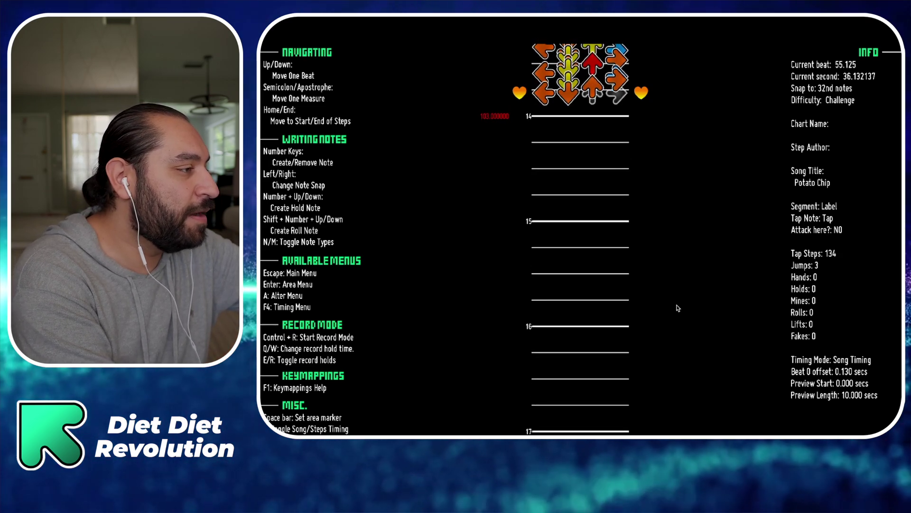
- Place mines in all four columns at beat 55.125 and play the passage back
{"action": "key", "text": "1"}
{"action": "key", "text": "2"}
{"action": "key", "text": "3"}
{"action": "key", "text": "4"}
{"action": "key", "text": "m"}
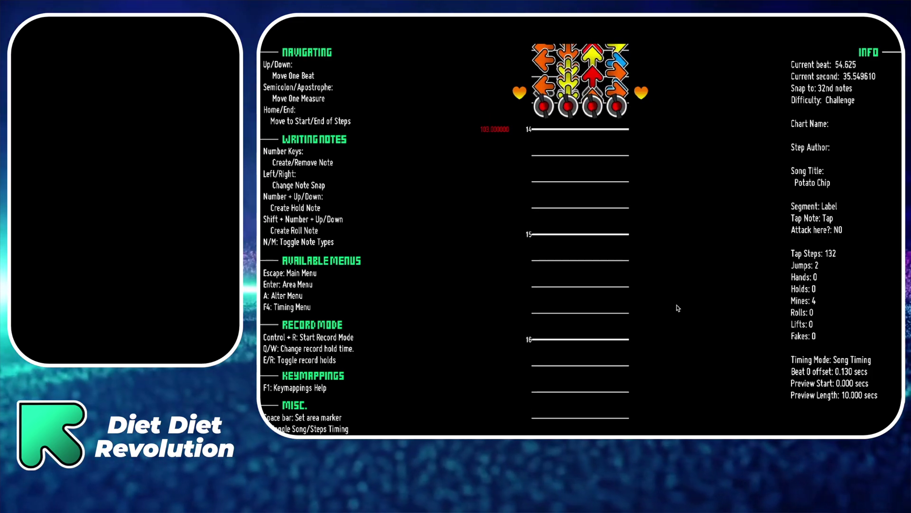
{"action": "key", "text": "p"}
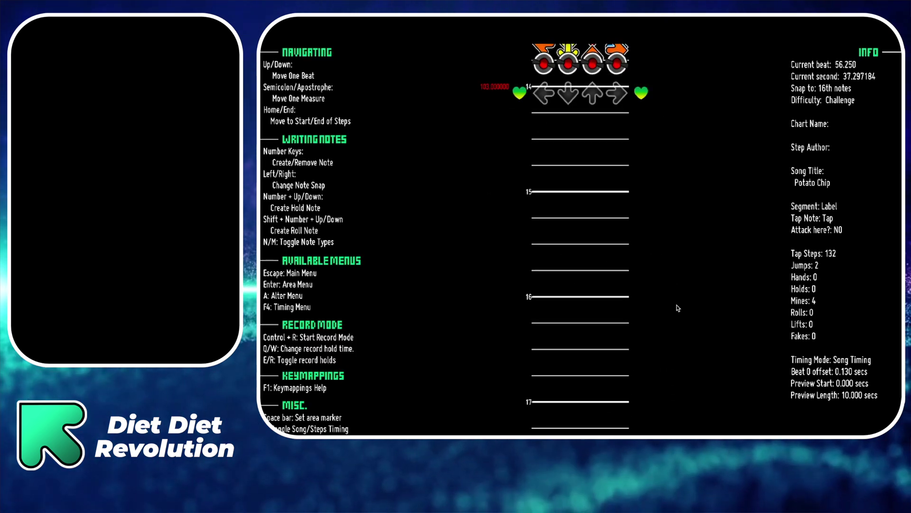
{"action": "key", "text": "Left"}
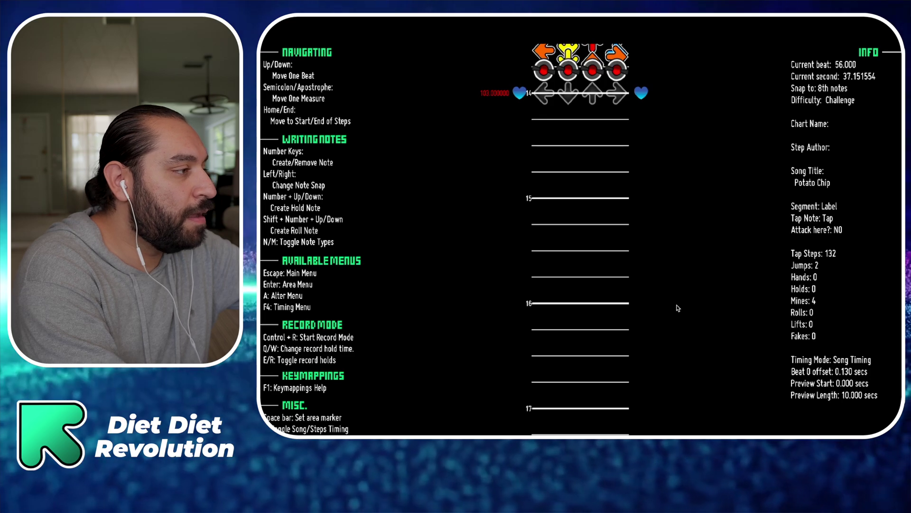
{"action": "key", "text": "p"}
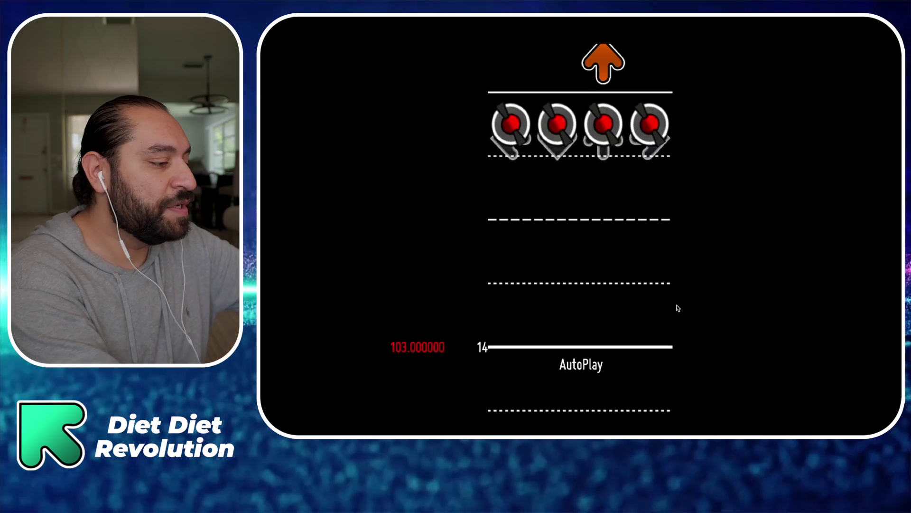
{"action": "key", "text": "Escape"}
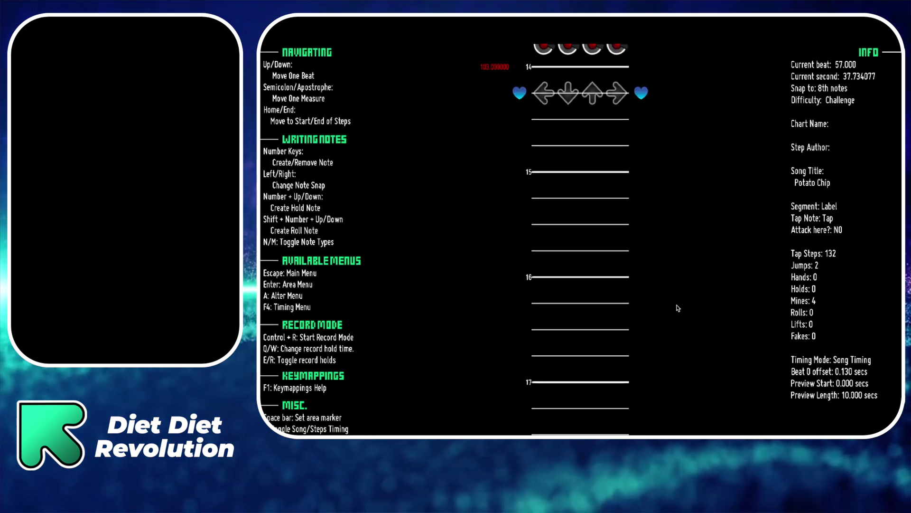
- Add a left note at beat 56 and cycle the snap through 16th, 8th and 24th notes
{"action": "key", "text": "Left"}
{"action": "key", "text": "Left"}
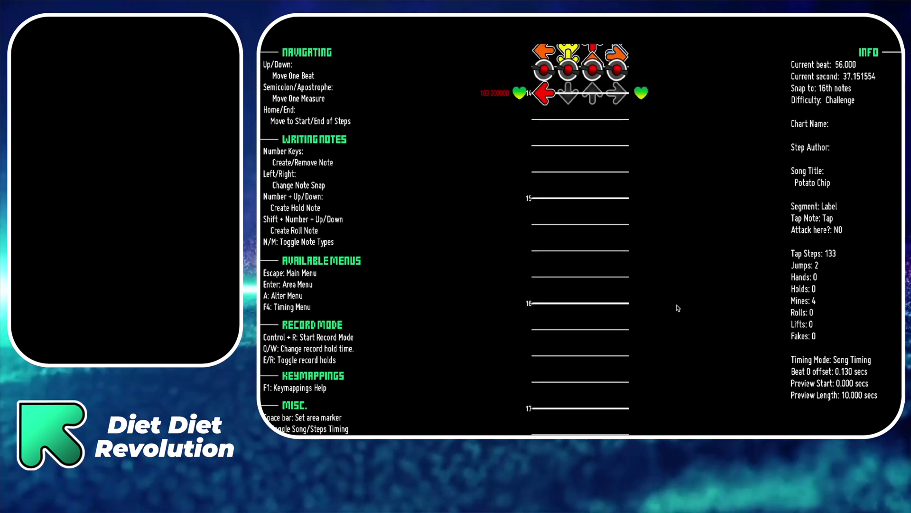
{"action": "key", "text": "Right"}
{"action": "key", "text": "Right"}
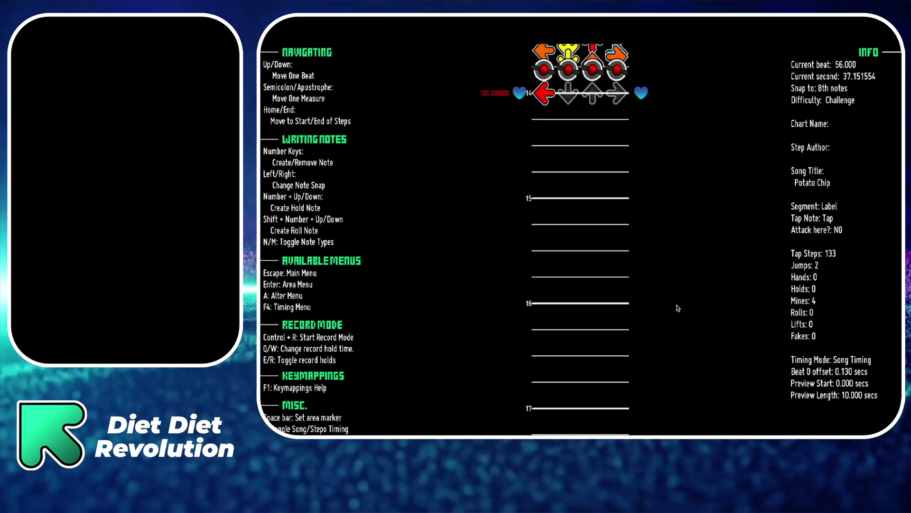
{"action": "key", "text": "Left"}
{"action": "key", "text": "Left"}
{"action": "key", "text": "Left"}
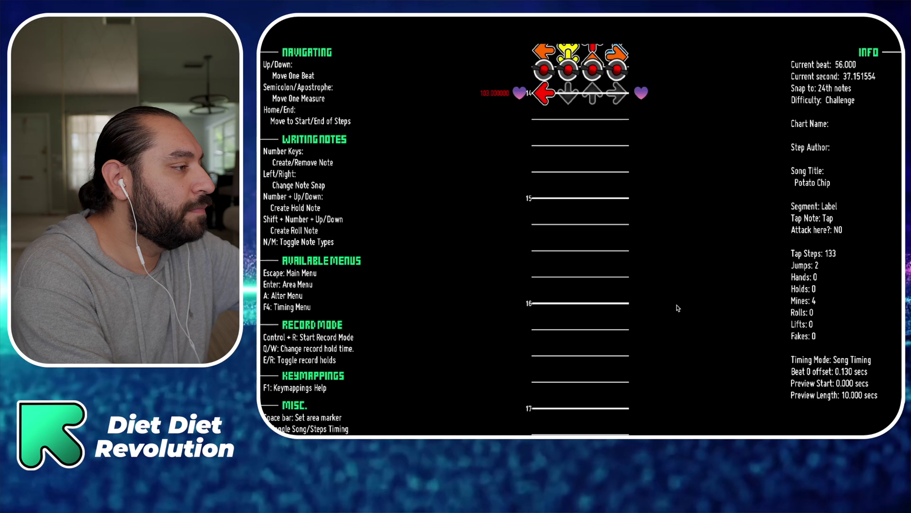
{"action": "key", "text": "Down"}
{"action": "key", "text": "Up"}
{"action": "key", "text": "Left"}
{"action": "key", "text": "Right"}
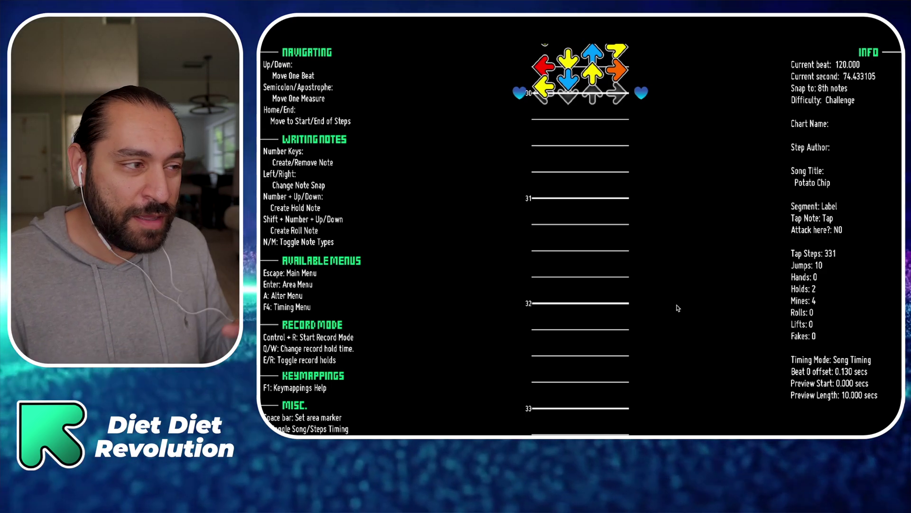
- Go back to the start of the chart and set its meter to 14 in the steps information
{"action": "key", "text": "Home"}
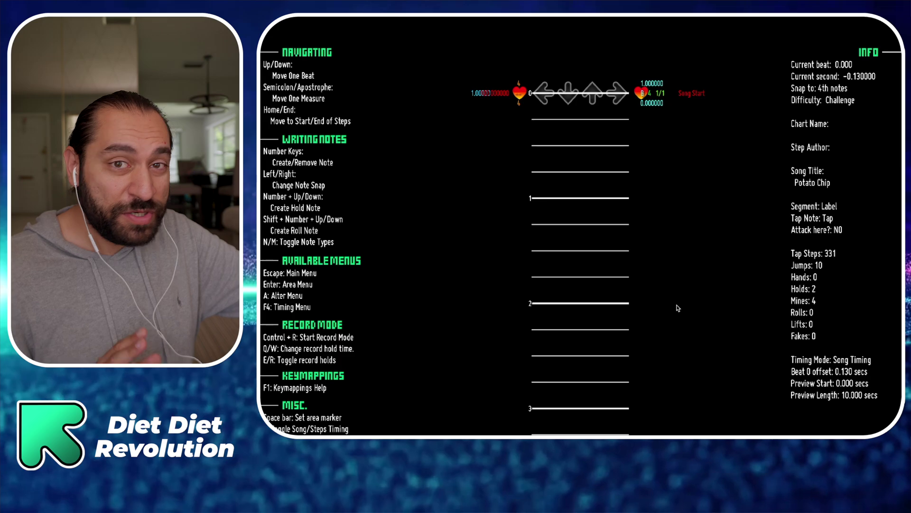
{"action": "key", "text": "Escape"}
{"action": "key", "text": "Up"}
{"action": "key", "text": "Up"}
{"action": "key", "text": "Up"}
{"action": "key", "text": "Up"}
{"action": "key", "text": "Up"}
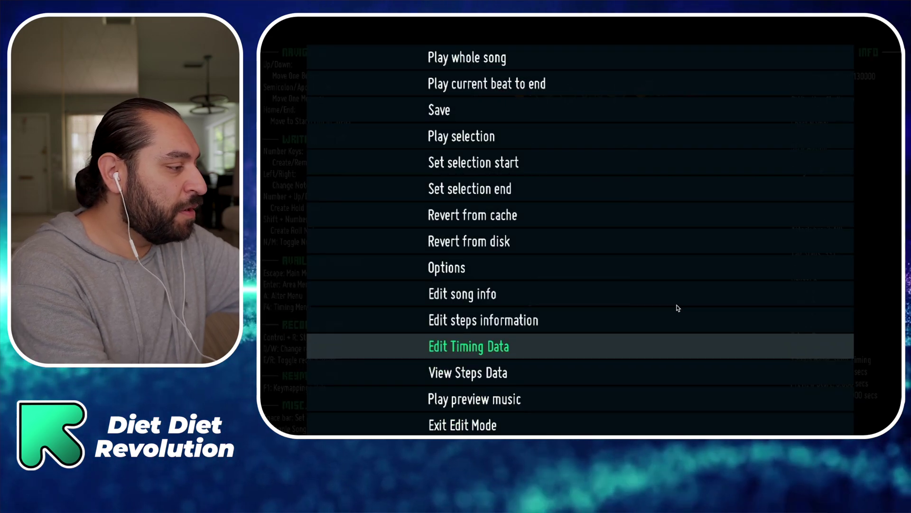
{"action": "key", "text": "Return"}
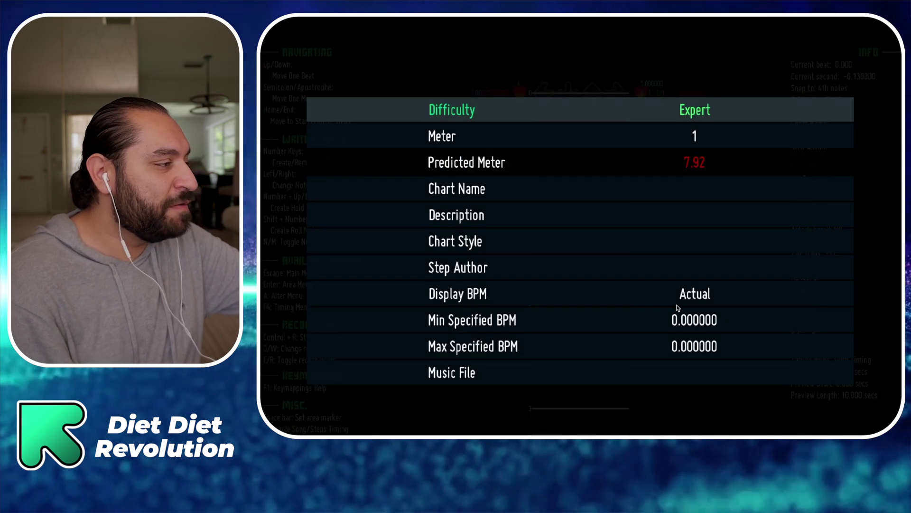
{"action": "key", "text": "Down"}
{"action": "key", "text": "Return"}
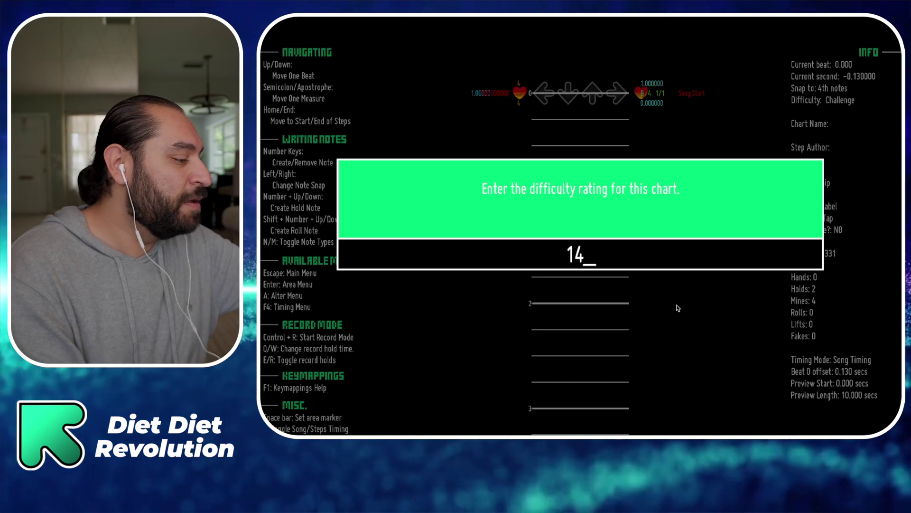
{"action": "key", "text": "Return"}
- Enter the charter's alias as the step author in the steps information
{"action": "key", "text": "Return"}
{"action": "key", "text": "Up"}
{"action": "key", "text": "Up"}
{"action": "key", "text": "Up"}
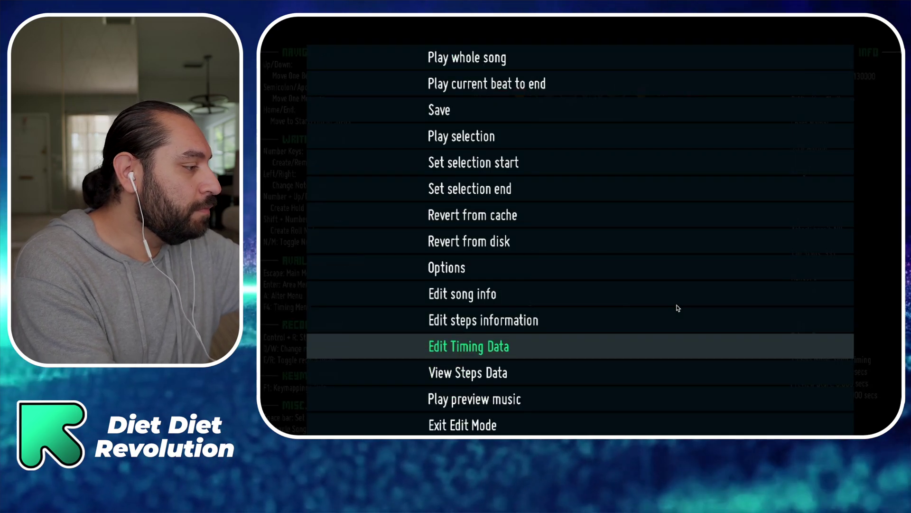
{"action": "key", "text": "Up"}
{"action": "key", "text": "Return"}
{"action": "key", "text": "Down"}
{"action": "key", "text": "Down"}
{"action": "key", "text": "Down"}
{"action": "key", "text": "Down"}
{"action": "key", "text": "Down"}
{"action": "key", "text": "Down"}
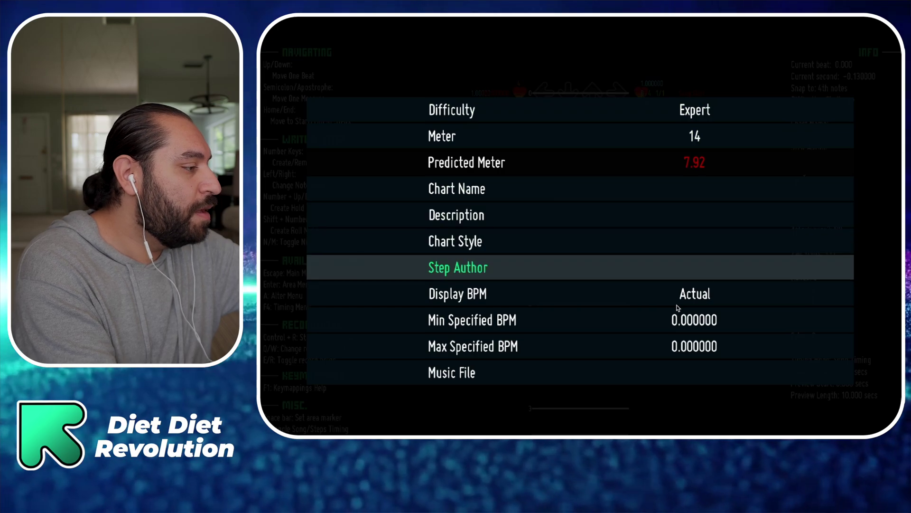
{"action": "key", "text": "Return"}
{"action": "type", "text": "Nivek"}
{"action": "key", "text": "Return"}
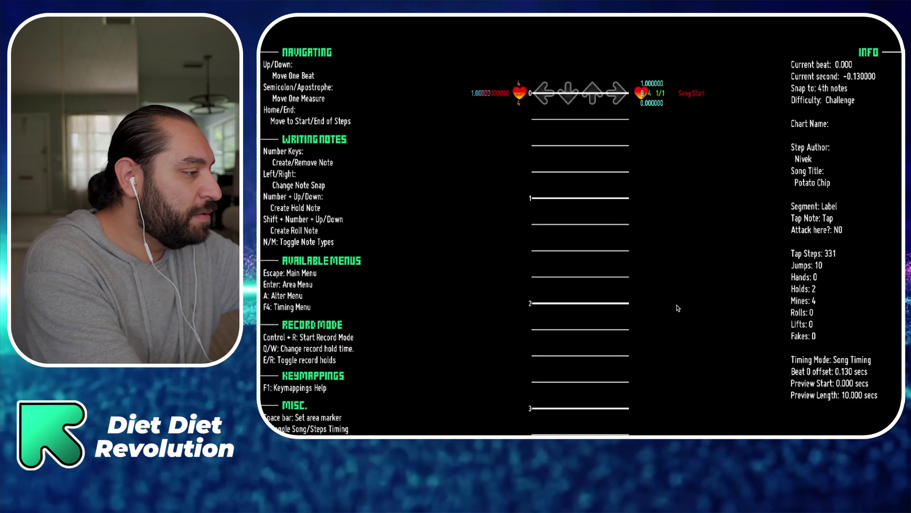
- Reopen the steps information to check the chart's meter and step author entries
{"action": "key", "text": "Return"}
{"action": "key", "text": "Up"}
{"action": "key", "text": "Up"}
{"action": "key", "text": "Up"}
{"action": "key", "text": "Up"}
{"action": "key", "text": "Up"}
{"action": "key", "text": "Up"}
{"action": "key", "text": "Down"}
{"action": "key", "text": "Return"}
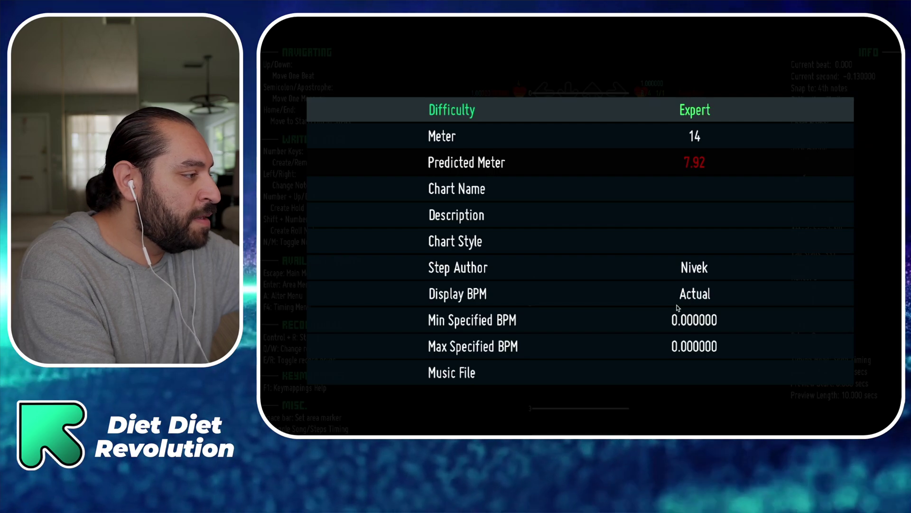
{"action": "key", "text": "Escape"}
- Save the chart and exit Edit Mode
{"action": "key", "text": "Escape"}
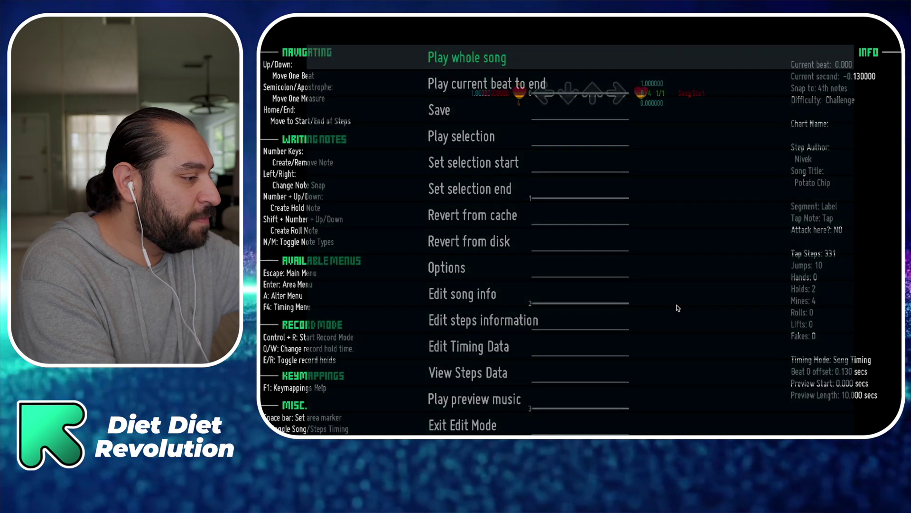
{"action": "key", "text": "Down"}
{"action": "key", "text": "Down"}
{"action": "key", "text": "Return"}
{"action": "key", "text": "Escape"}
{"action": "key", "text": "Up"}
{"action": "key", "text": "Return"}
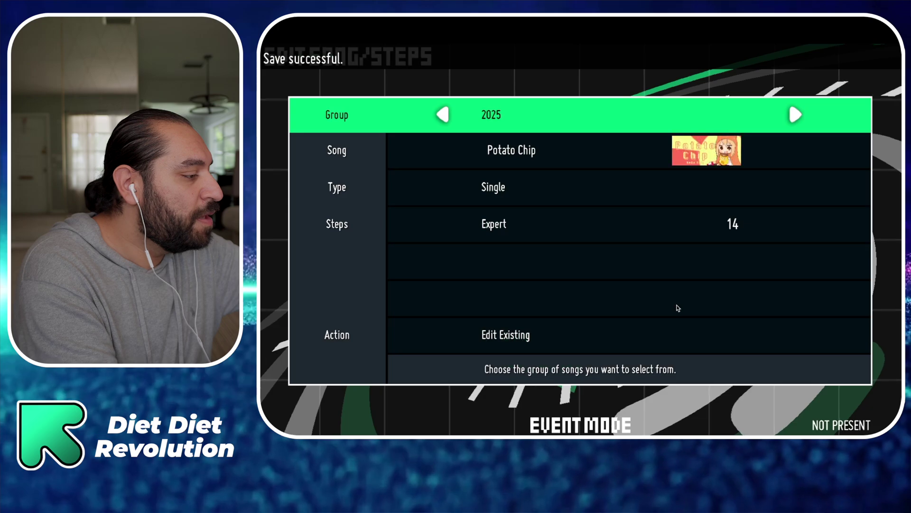
- Leave the song and steps editor and start a game to reach music selection
{"action": "key", "text": "Escape"}
{"action": "key", "text": "Return"}
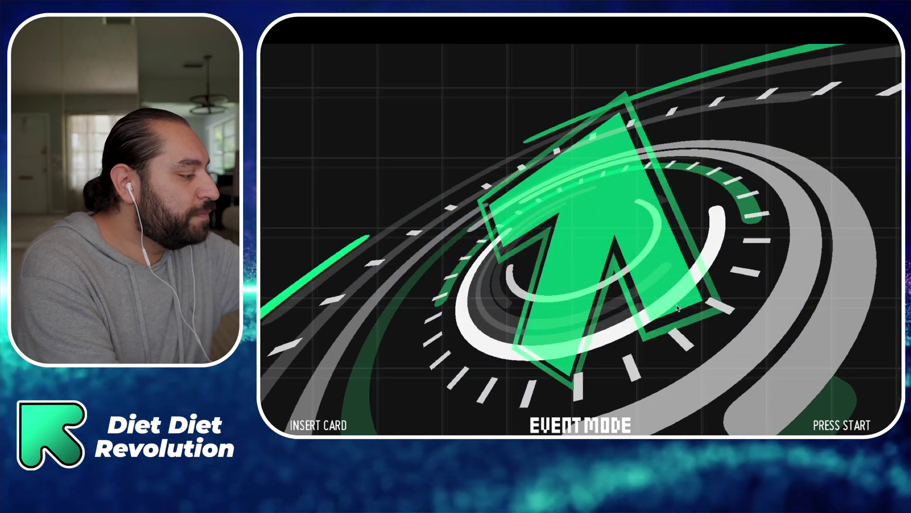
{"action": "key", "text": "Return"}
{"action": "key", "text": "Return"}
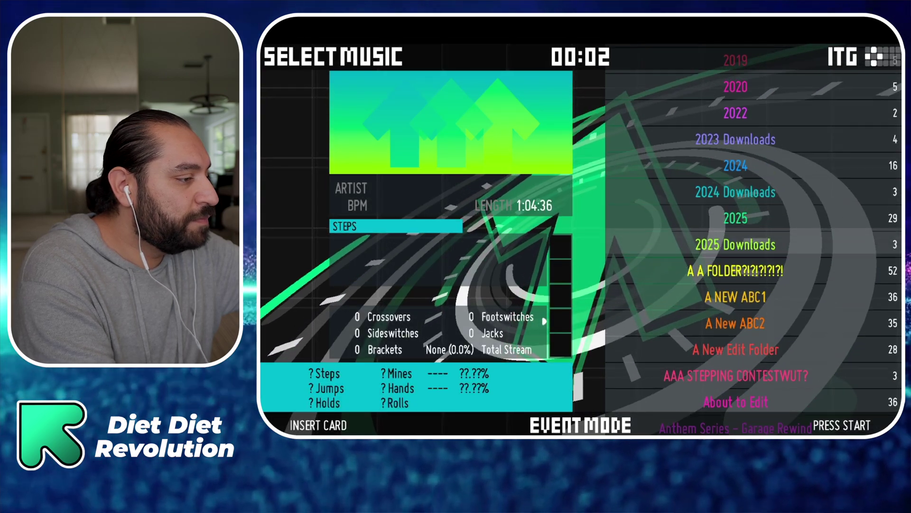
- Open the 2025 song folder, find Potato Chip and start playing its level 14 chart
{"action": "key", "text": "Left"}
{"action": "key", "text": "Return"}
{"action": "key", "text": "Right"}
{"action": "key", "text": "Right"}
{"action": "key", "text": "Right"}
{"action": "key", "text": "Right"}
{"action": "key", "text": "Right"}
{"action": "key", "text": "Right"}
{"action": "key", "text": "Right"}
{"action": "key", "text": "Right"}
{"action": "key", "text": "Right"}
{"action": "key", "text": "Right"}
{"action": "key", "text": "Right"}
{"action": "key", "text": "Right"}
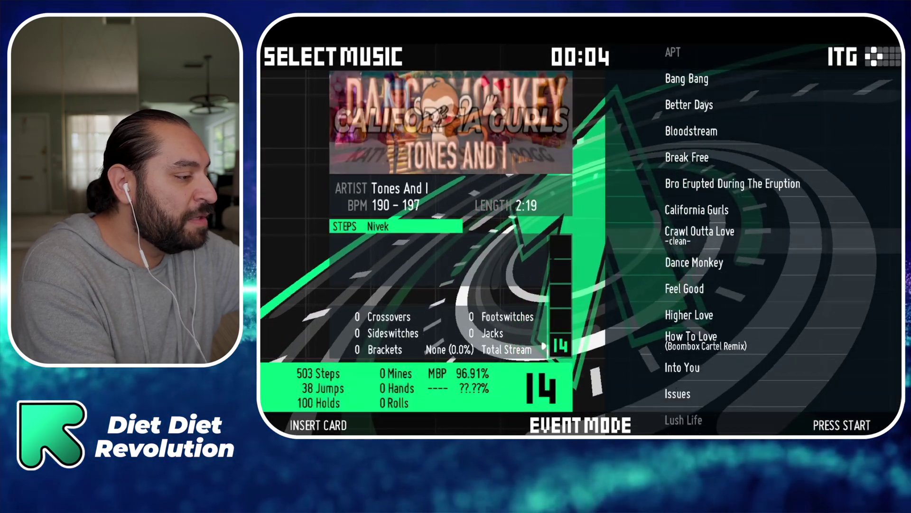
{"action": "key", "text": "Right"}
{"action": "key", "text": "Right"}
{"action": "key", "text": "Right"}
{"action": "key", "text": "Right"}
{"action": "key", "text": "Right"}
{"action": "key", "text": "Right"}
{"action": "key", "text": "Right"}
{"action": "key", "text": "Right"}
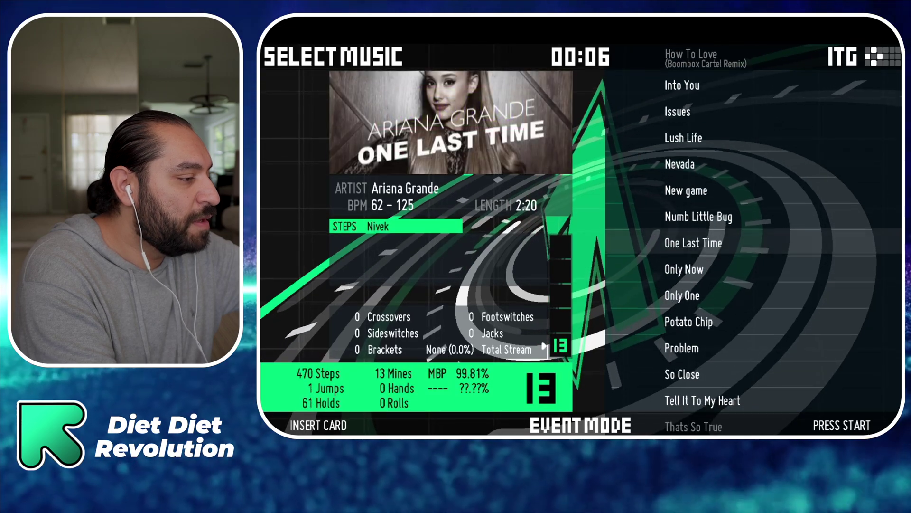
{"action": "key", "text": "Right"}
{"action": "key", "text": "Right"}
{"action": "key", "text": "Right"}
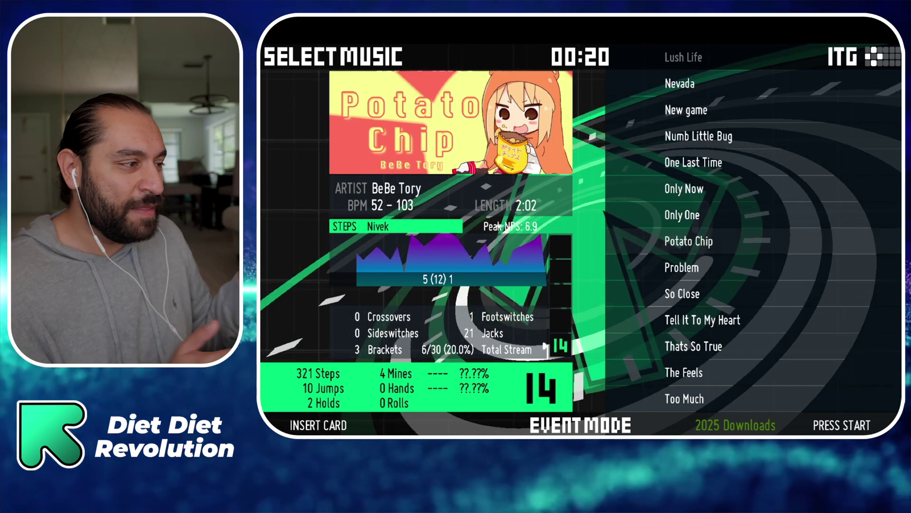
{"action": "key", "text": "Return"}
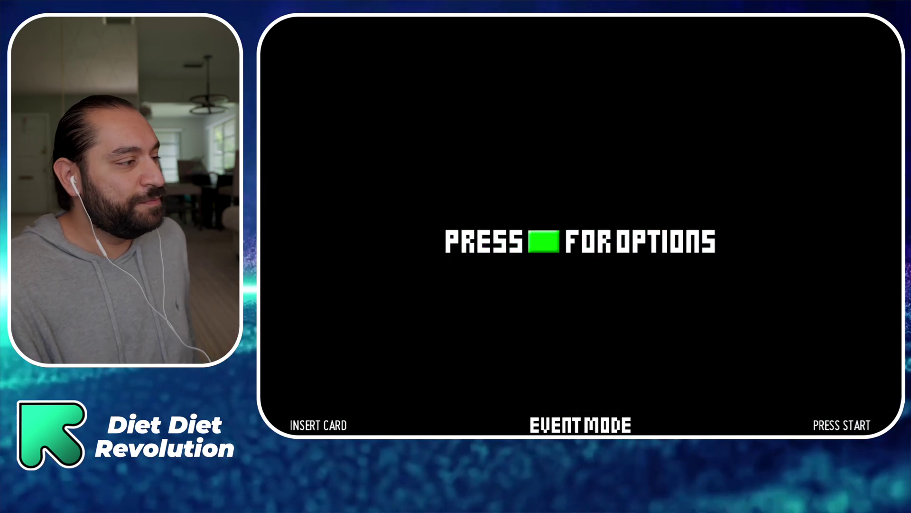